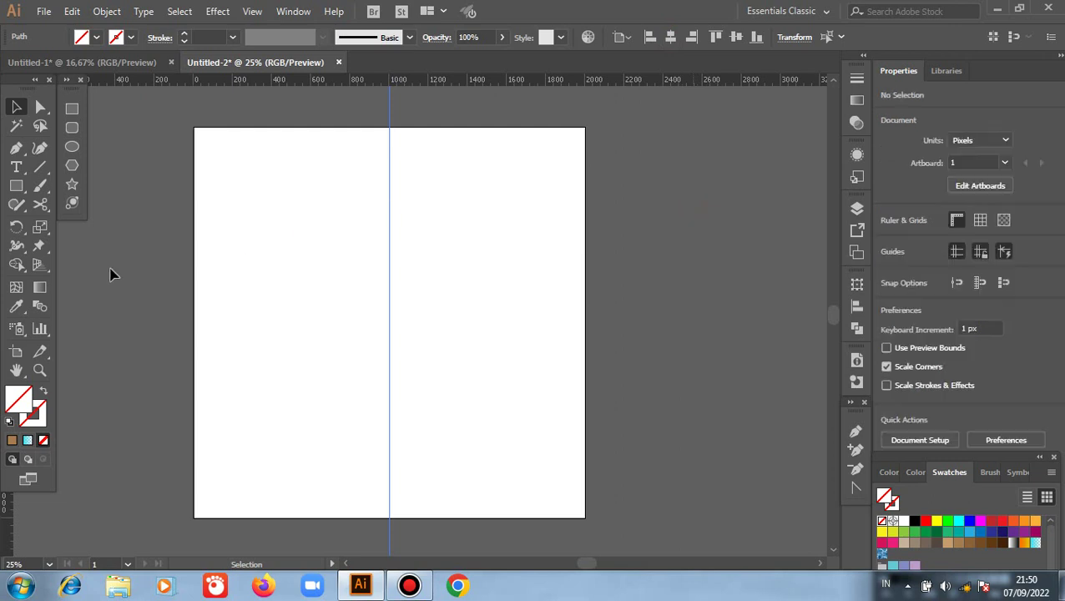
Draw a closed curved petal about 416 by 492 px with the Pen tool, extending up and leftward from the artboard centre on the vertical guide.
{"action": "left_click", "coordinate": [16, 150]}
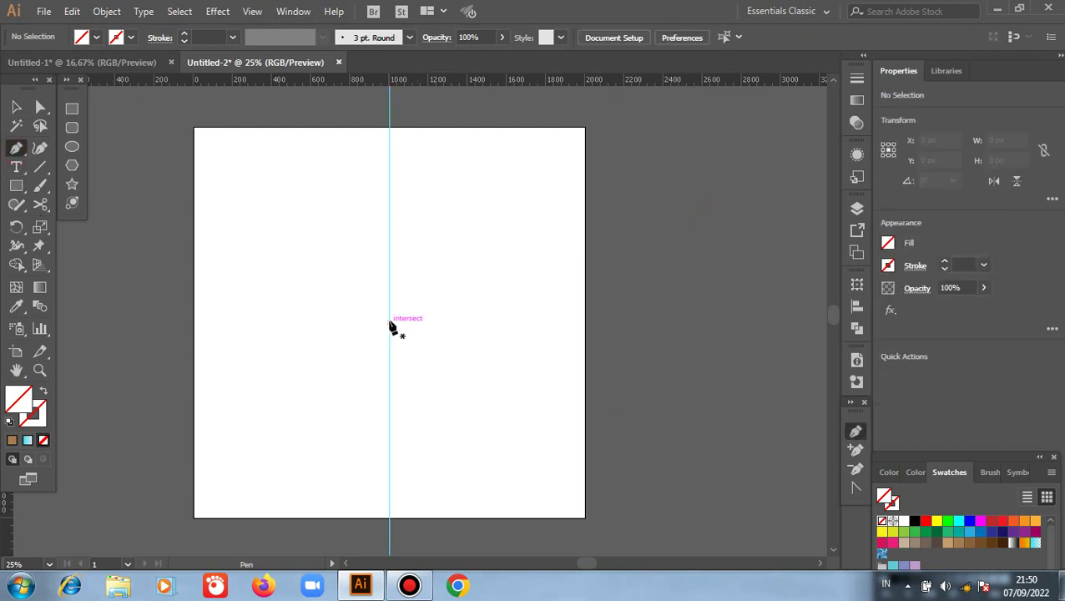
{"action": "left_click", "coordinate": [388, 322]}
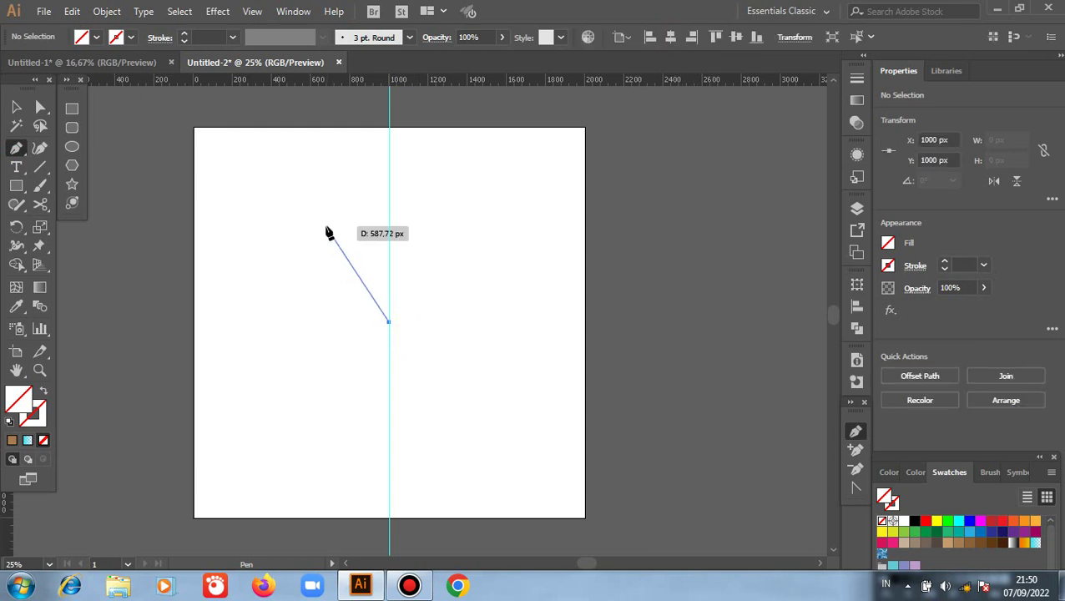
{"action": "left_click_drag", "start_coordinate": [325, 226], "coordinate": [253, 232]}
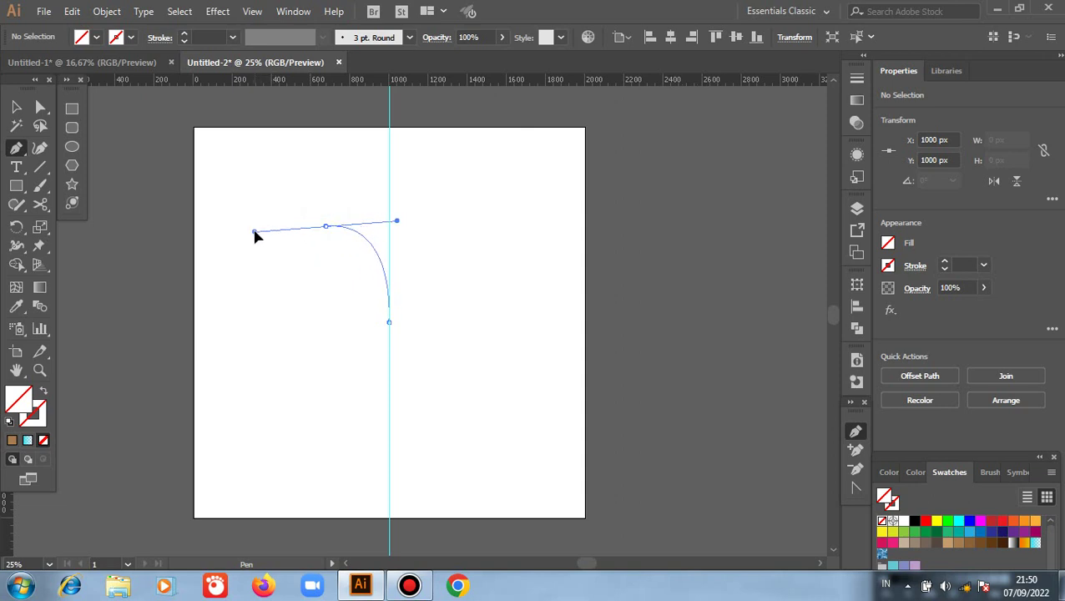
{"action": "left_click", "coordinate": [325, 226]}
{"action": "left_click", "coordinate": [308, 251]}
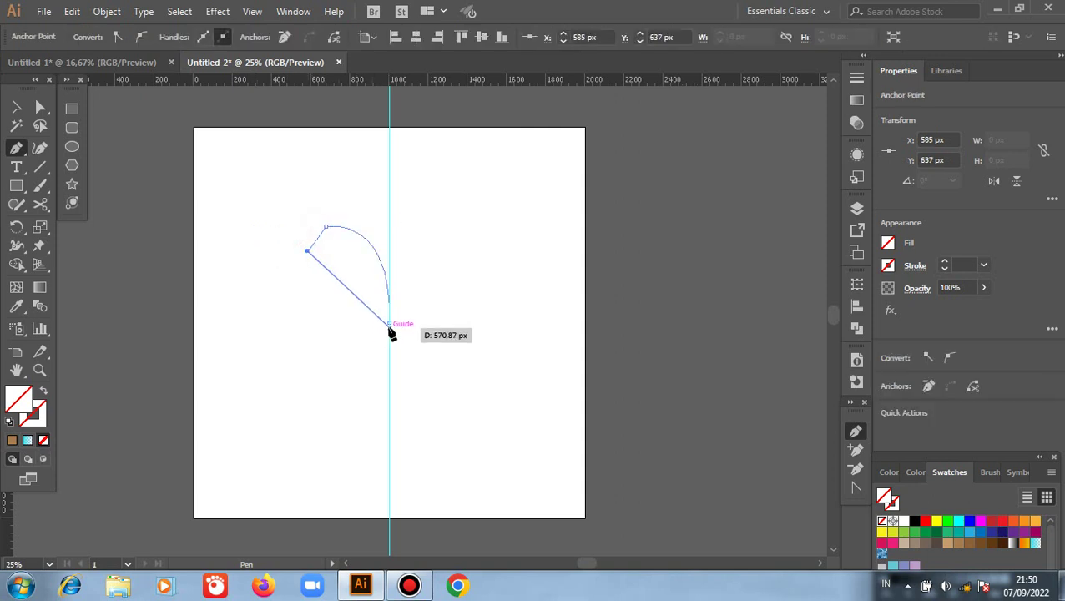
{"action": "left_click_drag", "start_coordinate": [389, 323], "coordinate": [411, 415]}
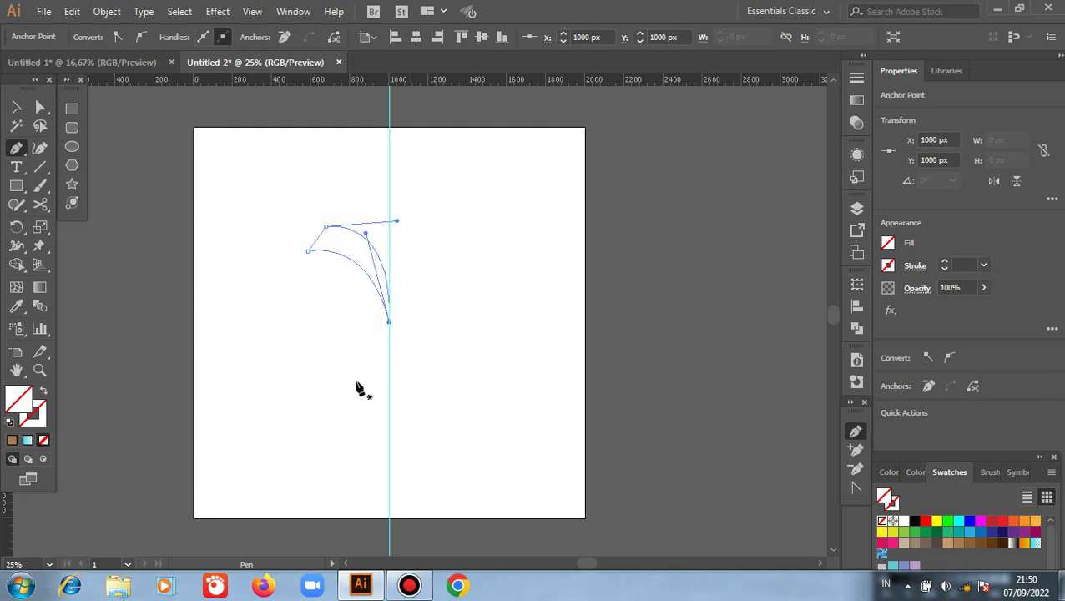
{"action": "key", "text": "v"}
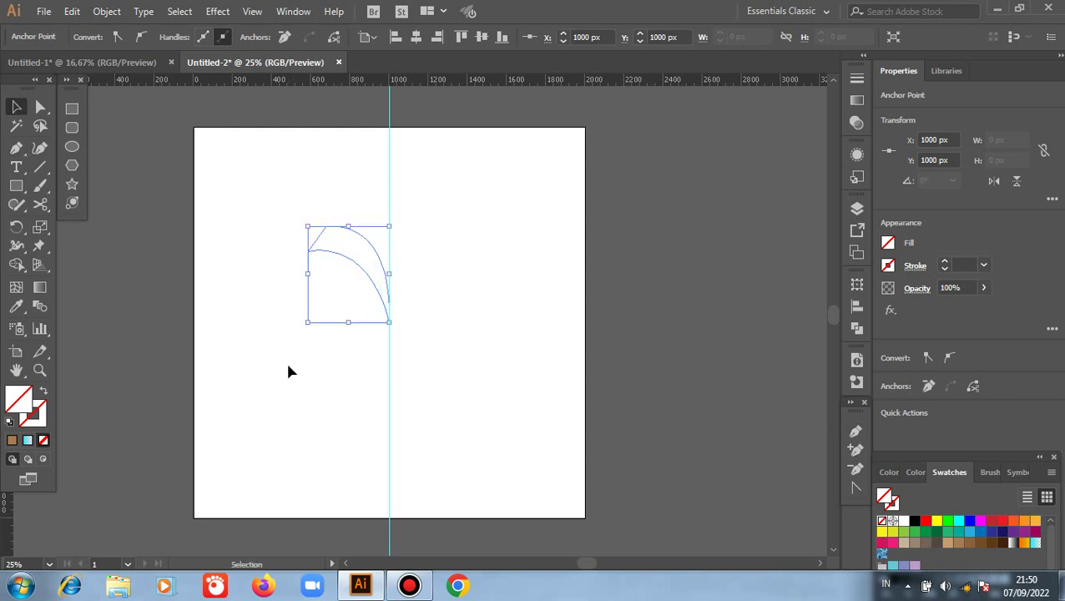
Fill the curved petal with black.
{"action": "left_click", "coordinate": [345, 285]}
{"action": "left_click", "coordinate": [354, 262]}
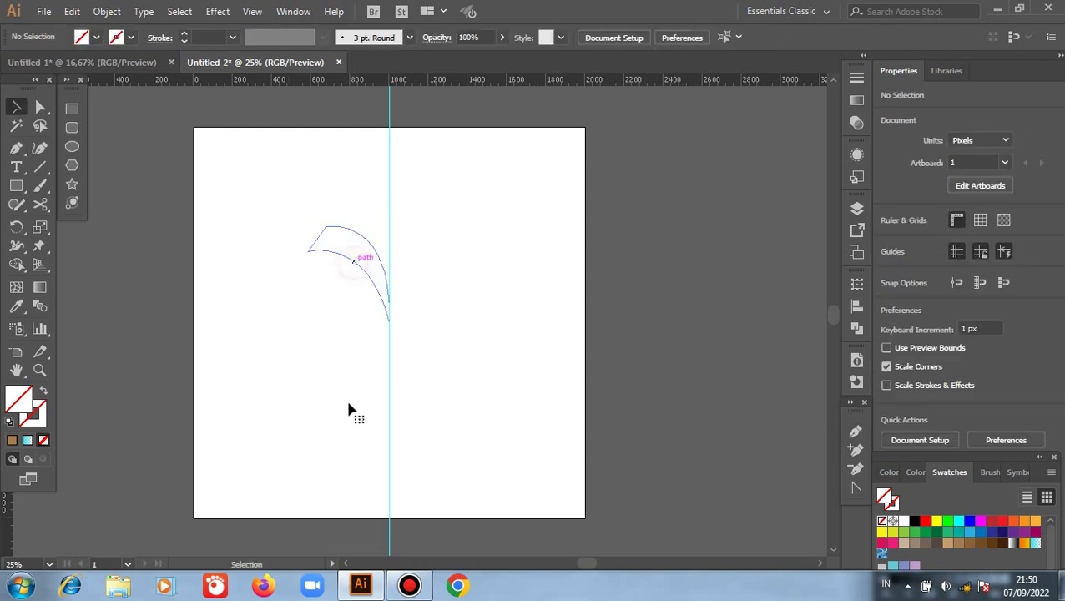
{"action": "left_click", "coordinate": [914, 520]}
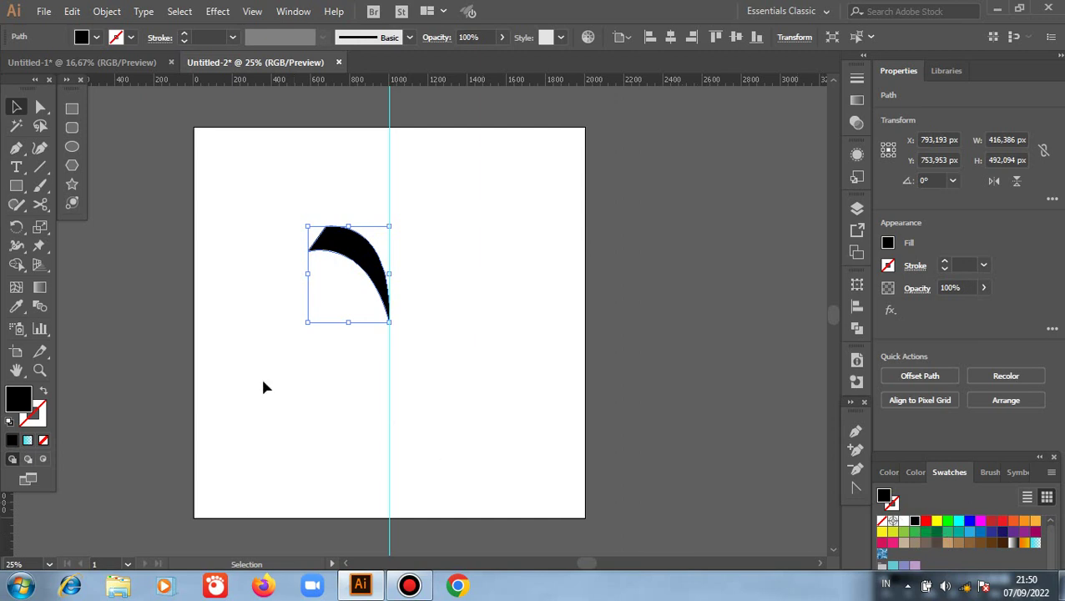
{"action": "left_click", "coordinate": [161, 321]}
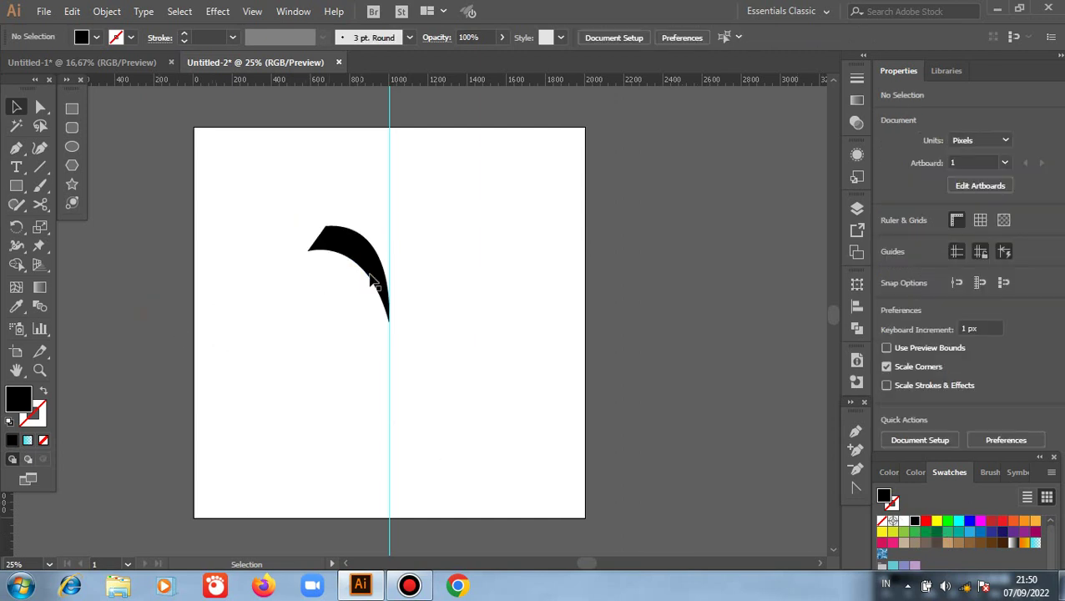
Create a copy of the petal rotated 15° about its tip at the artboard centre.
{"action": "key", "text": "ctrl+a"}
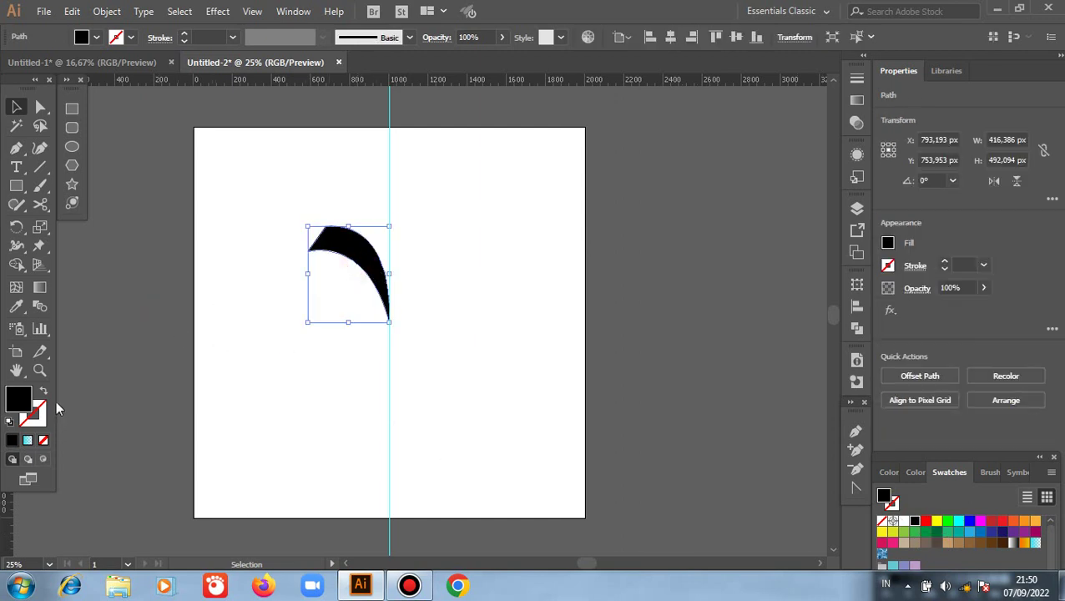
{"action": "left_click", "coordinate": [17, 227]}
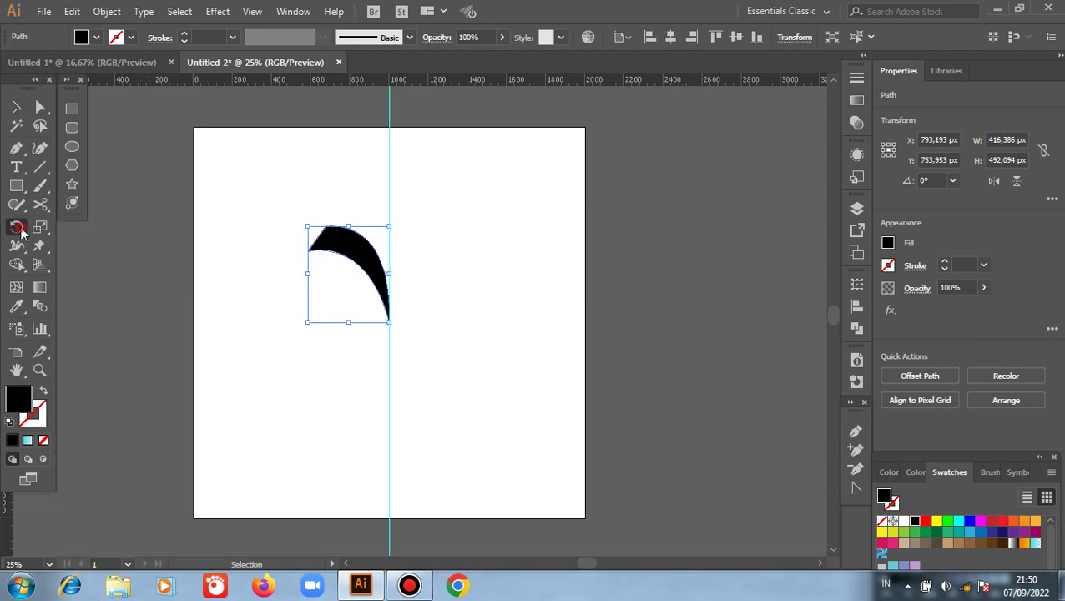
{"action": "left_click", "coordinate": [387, 323], "text": "alt"}
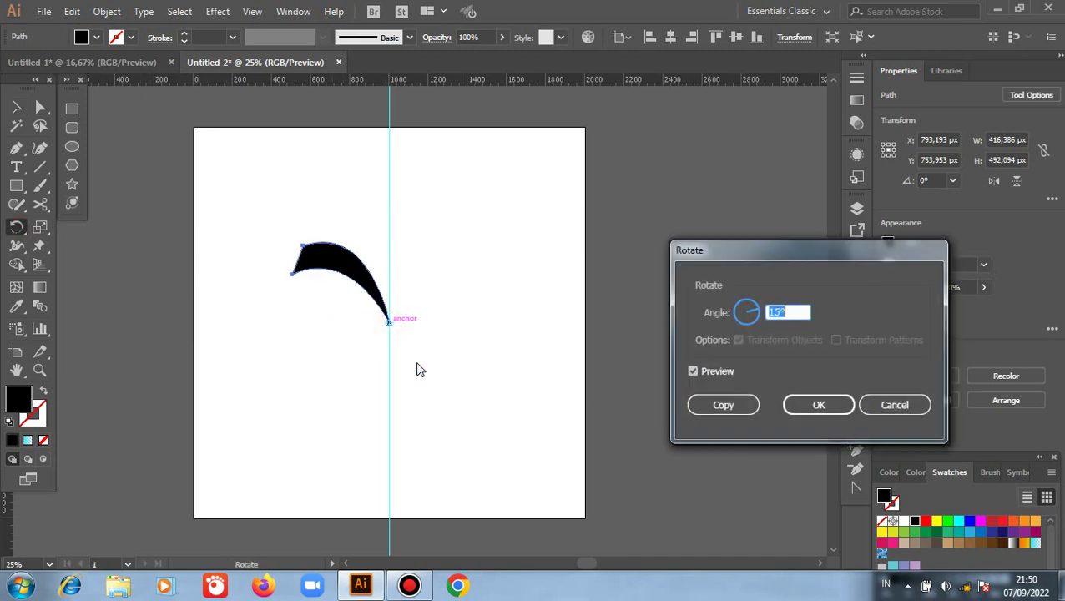
{"action": "left_click", "coordinate": [723, 405]}
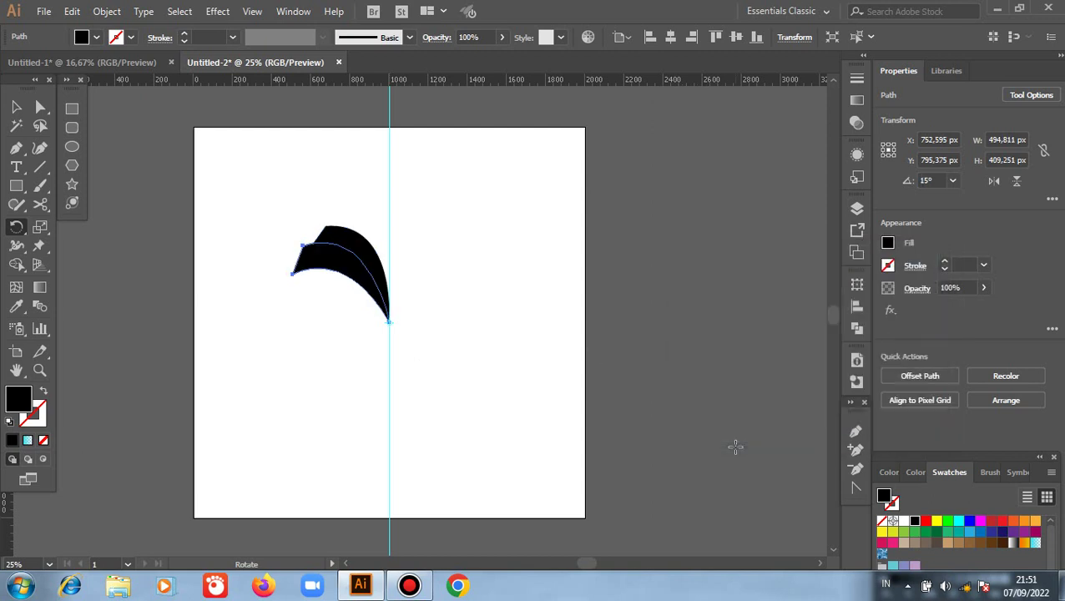
Repeat the 15° rotated copy until the petals complete a full circle around the artboard centre.
{"action": "key", "text": "v"}
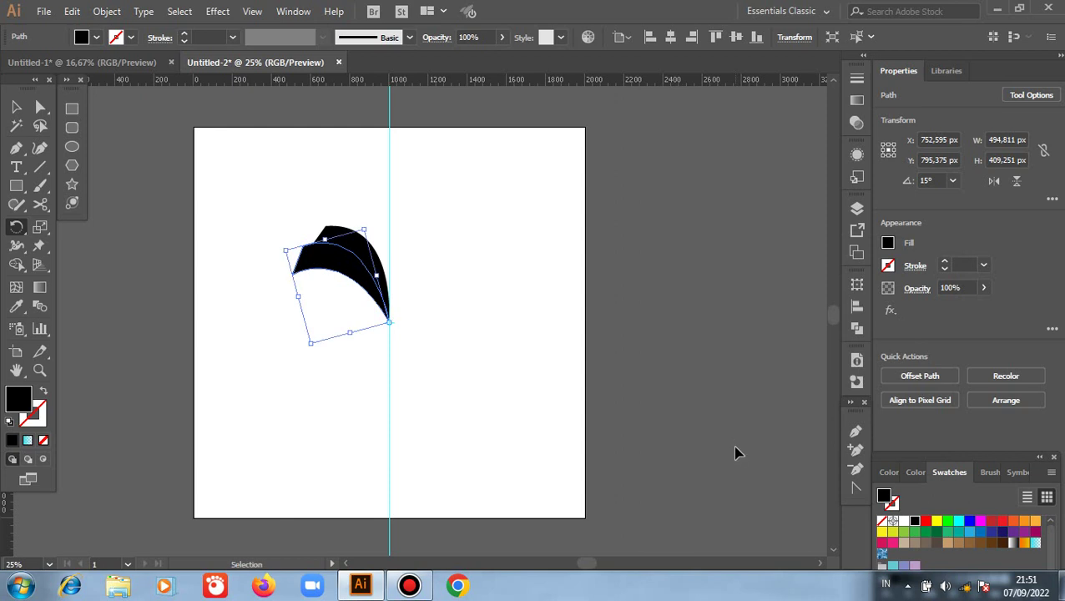
{"action": "key", "text": "ctrl+d"}
{"action": "key", "text": "ctrl+d"}
{"action": "key", "text": "ctrl+d"}
{"action": "key", "text": "ctrl+d"}
{"action": "key", "text": "ctrl+d"}
{"action": "key", "text": "ctrl+d"}
{"action": "key", "text": "ctrl+d"}
{"action": "key", "text": "ctrl+d"}
{"action": "key", "text": "ctrl+d"}
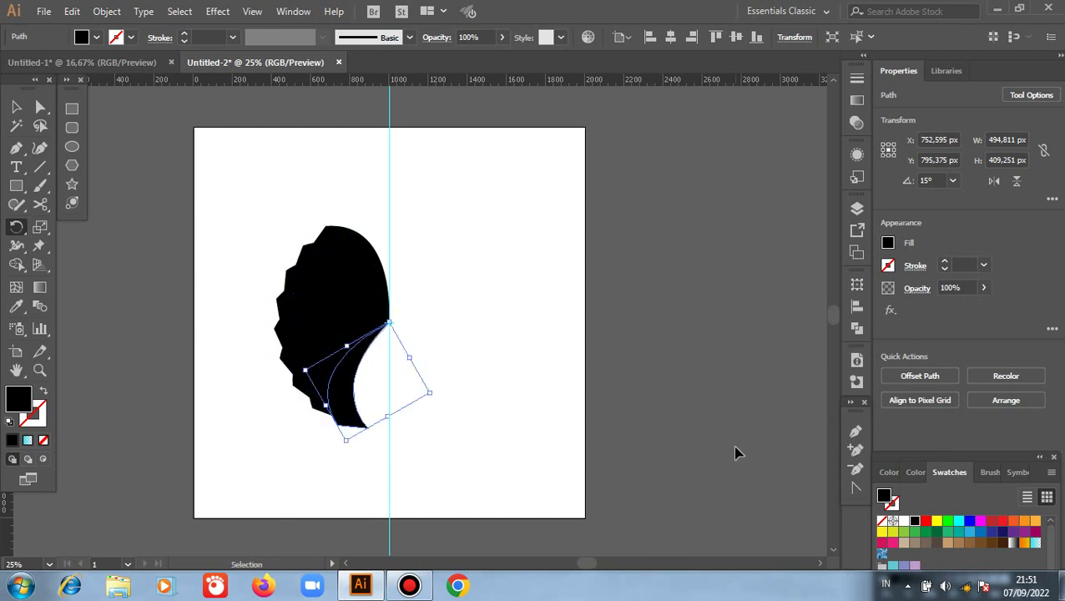
{"action": "key", "text": "ctrl+d"}
{"action": "key", "text": "ctrl+d"}
{"action": "key", "text": "ctrl+d"}
{"action": "key", "text": "ctrl+d"}
{"action": "key", "text": "ctrl+d"}
{"action": "key", "text": "ctrl+d"}
{"action": "key", "text": "ctrl+d"}
{"action": "key", "text": "ctrl+d"}
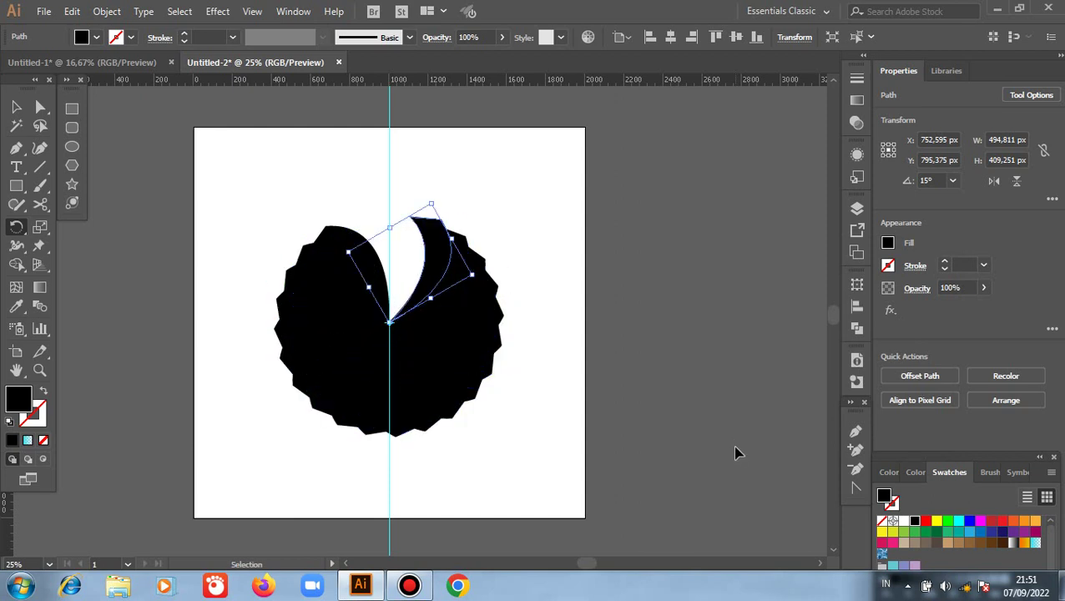
{"action": "key", "text": "ctrl+d"}
{"action": "key", "text": "ctrl+d"}
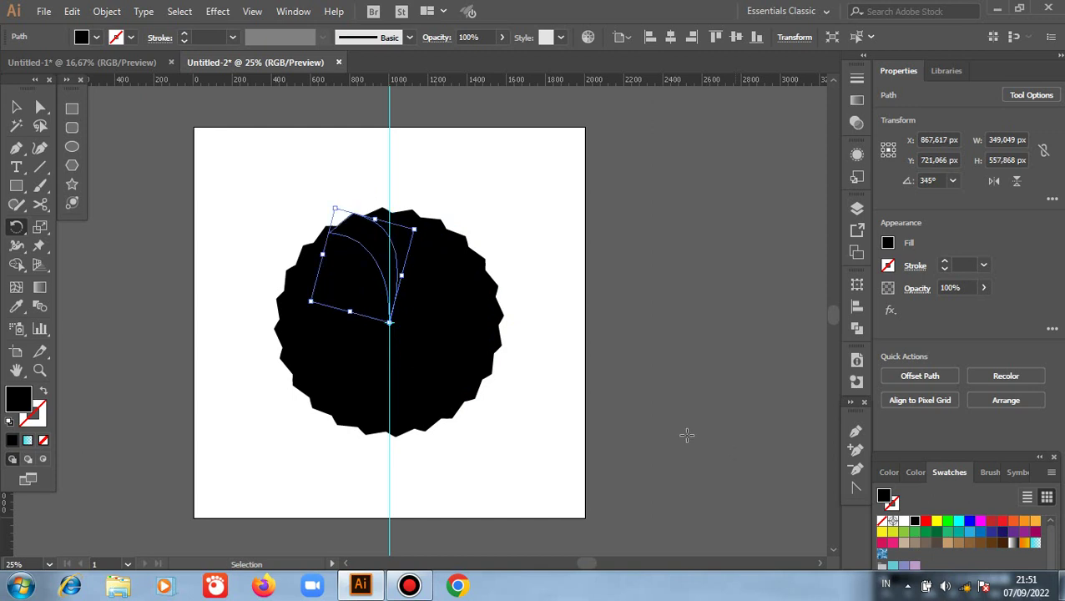
{"action": "key", "text": "r"}
{"action": "left_click", "coordinate": [16, 107]}
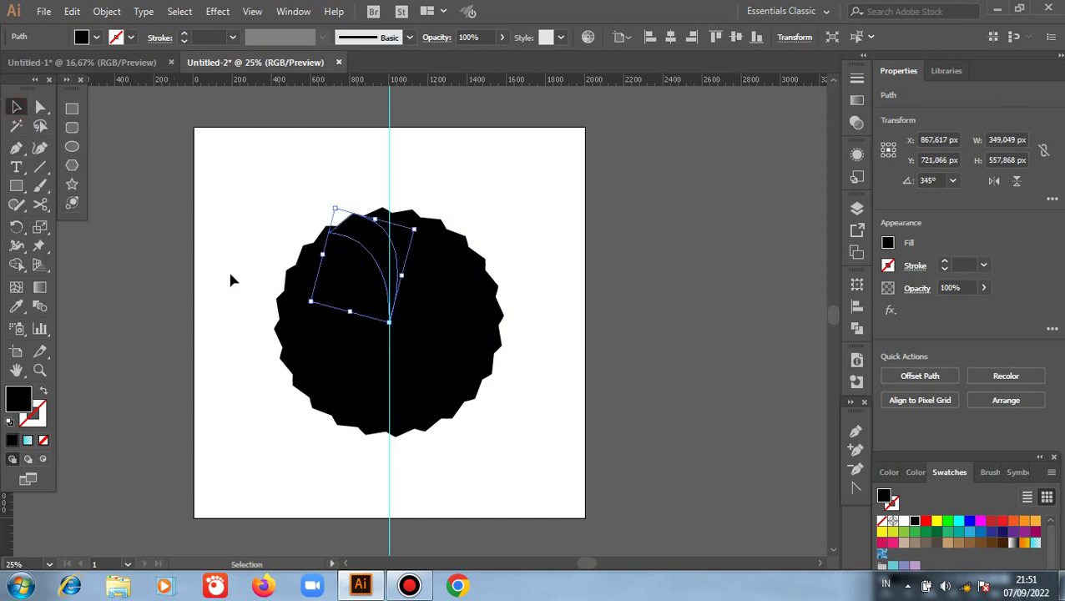
Fill the original petal at the upper left of the circle with red and the adjacent counterclockwise petal with yellow.
{"action": "left_click", "coordinate": [298, 235]}
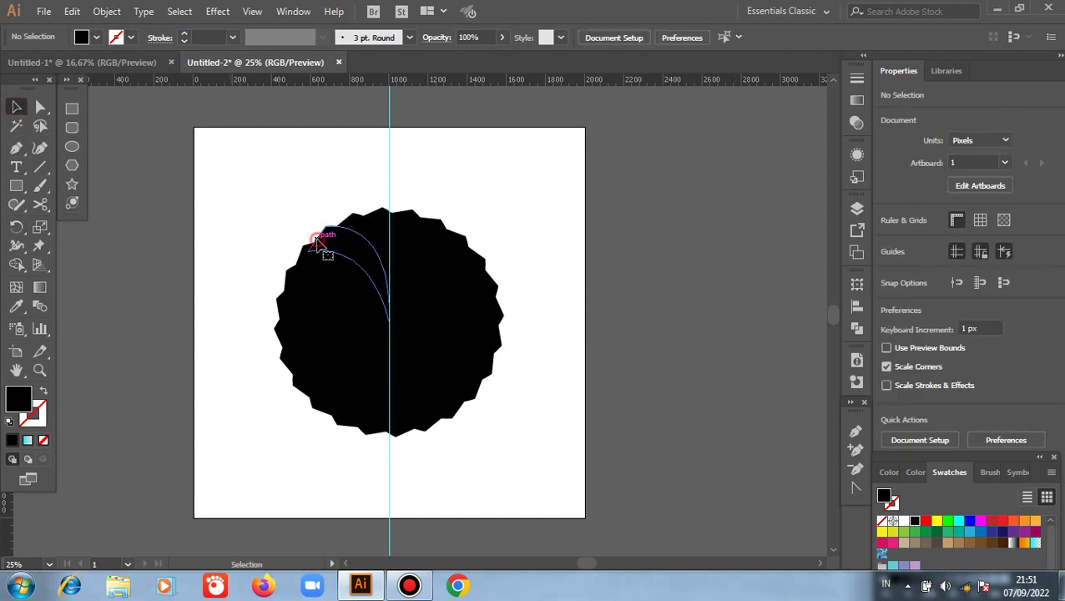
{"action": "left_click", "coordinate": [324, 250]}
{"action": "left_click", "coordinate": [925, 522]}
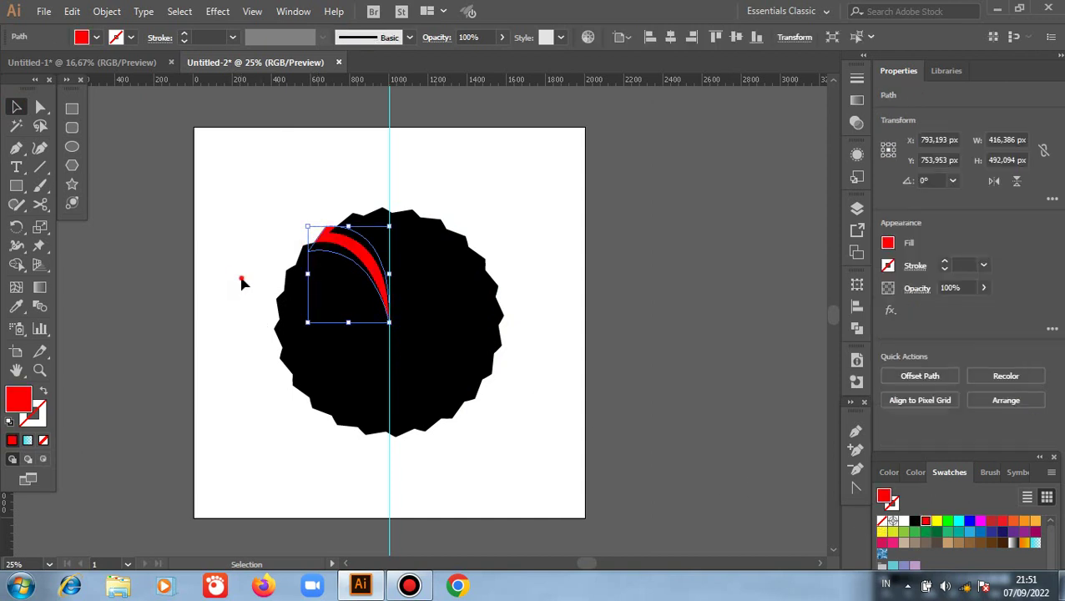
{"action": "left_click", "coordinate": [242, 280]}
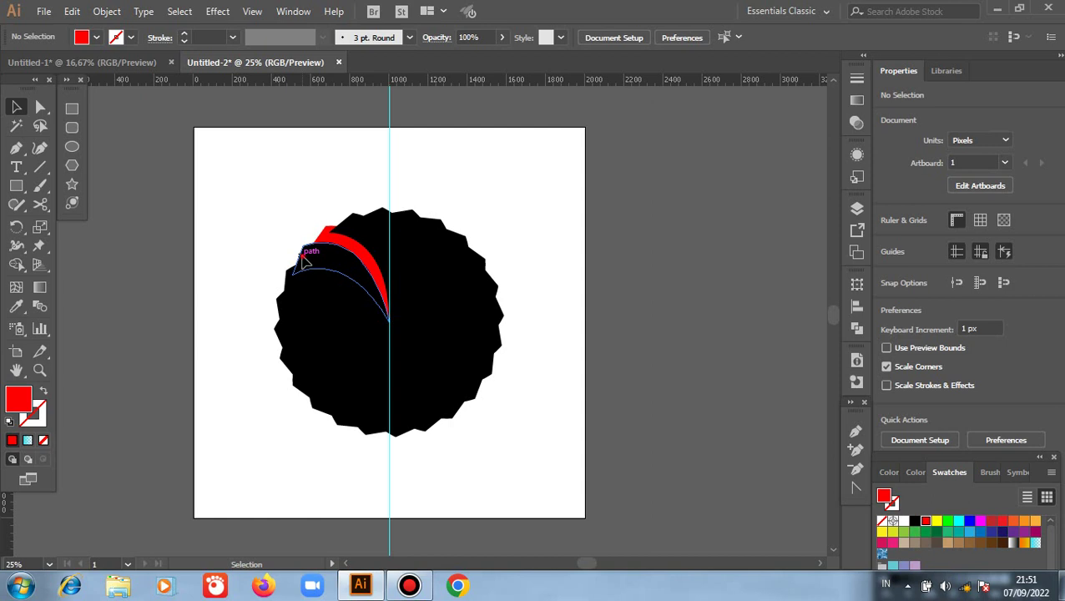
{"action": "left_click", "coordinate": [304, 260]}
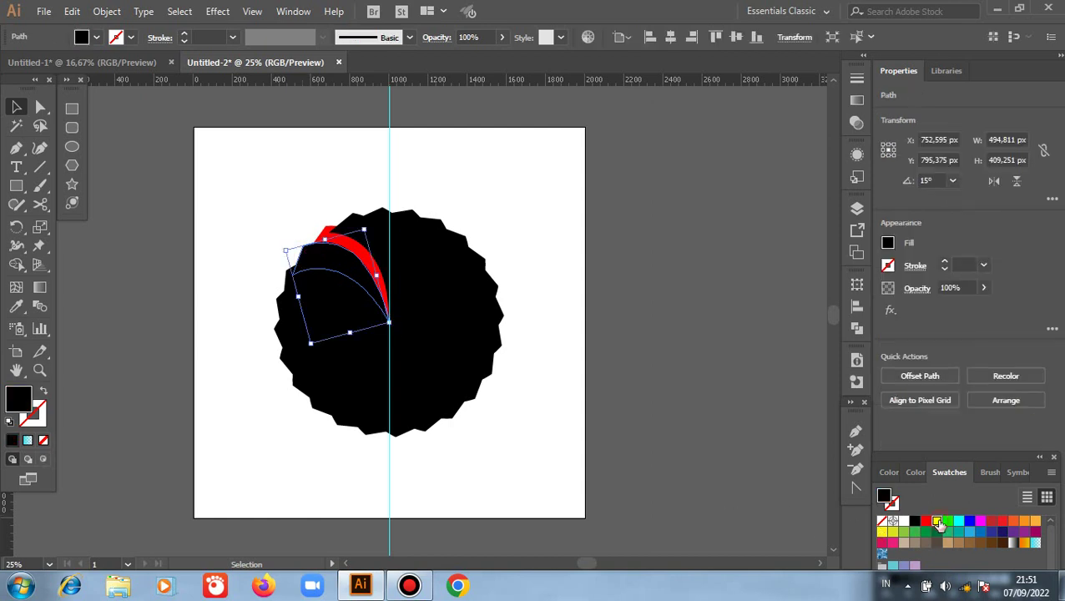
{"action": "left_click", "coordinate": [936, 521]}
{"action": "left_click", "coordinate": [222, 326]}
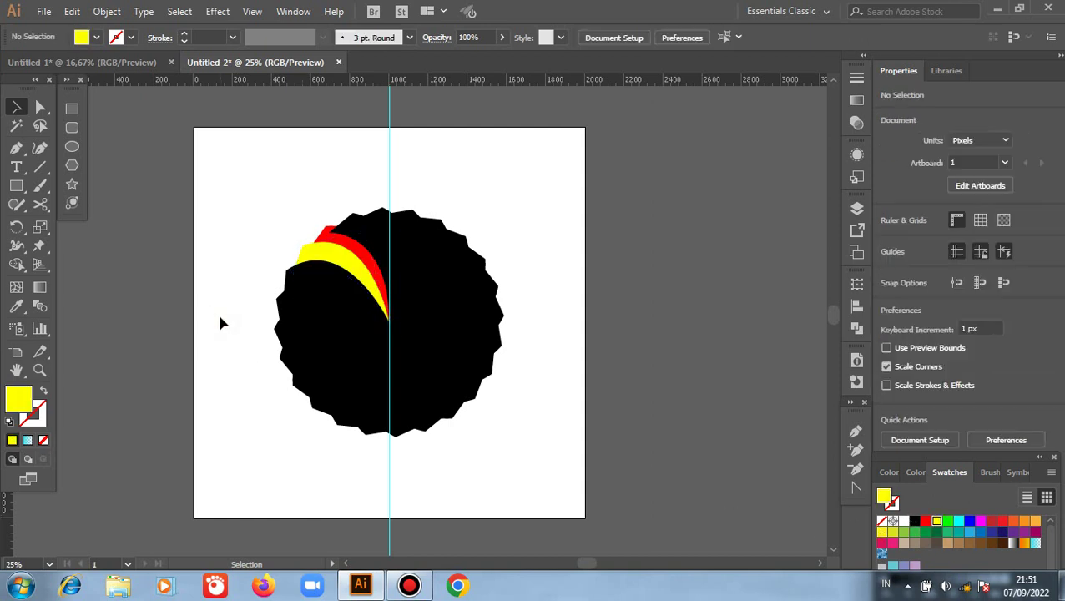
Fill the next two petals counterclockwise after the yellow one with green and cyan.
{"action": "left_click", "coordinate": [284, 283]}
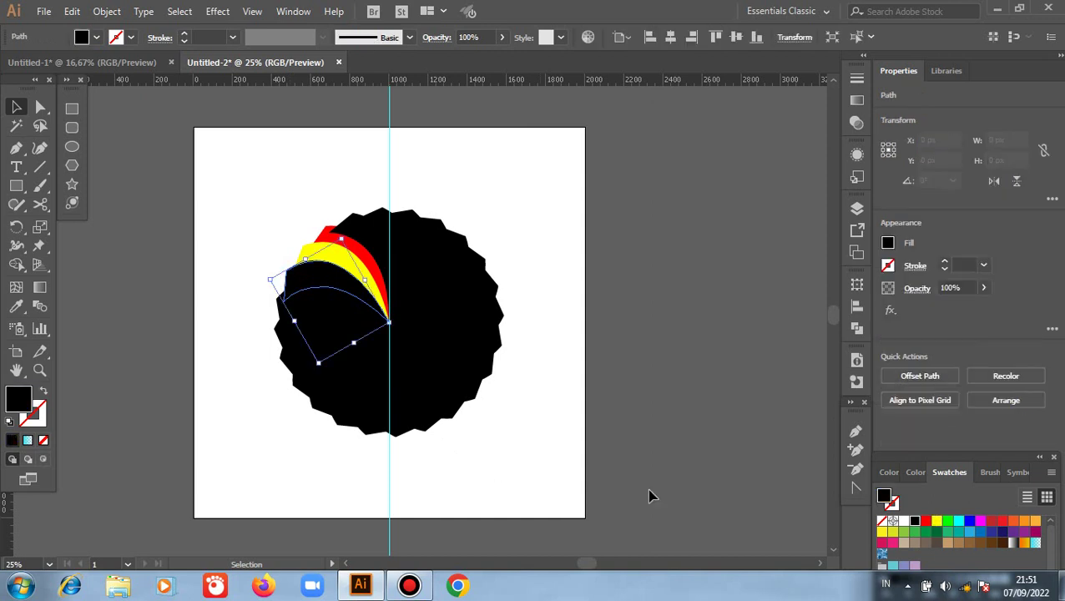
{"action": "left_click", "coordinate": [947, 520]}
{"action": "left_click", "coordinate": [309, 424]}
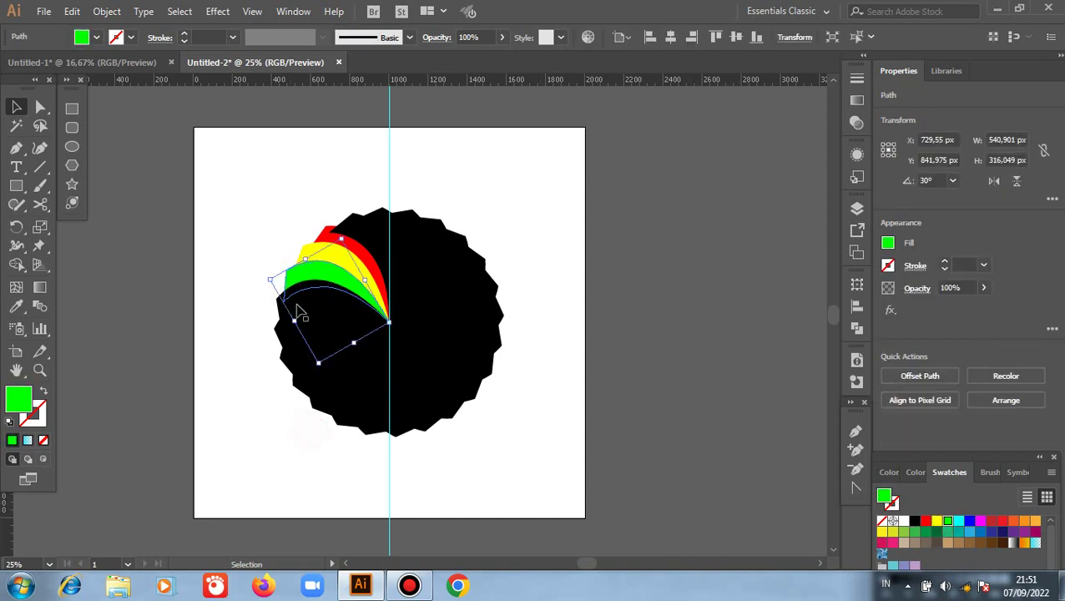
{"action": "left_click", "coordinate": [293, 305]}
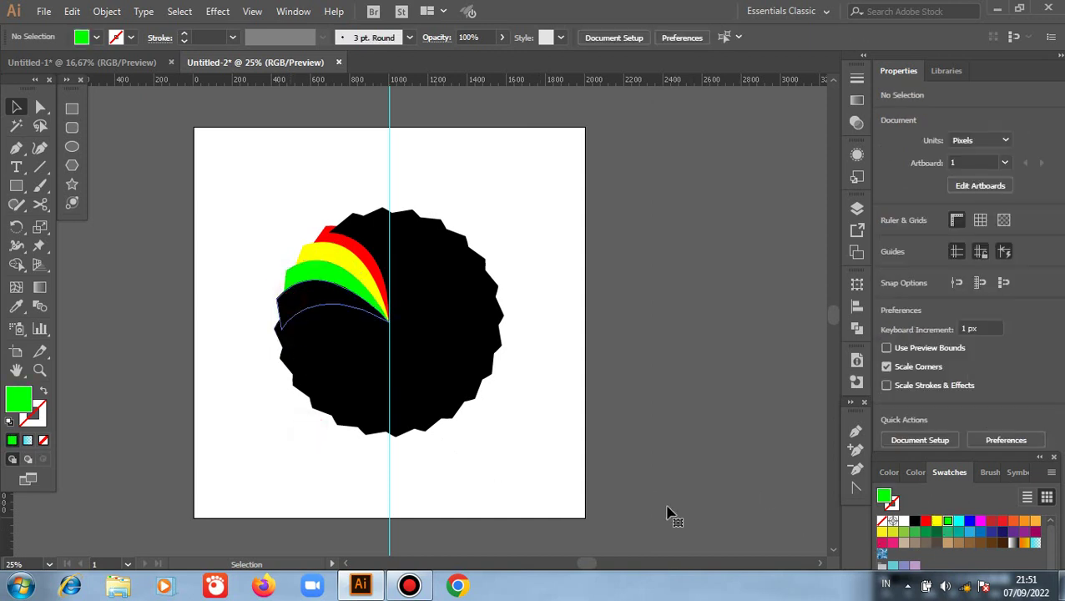
{"action": "left_click", "coordinate": [960, 522]}
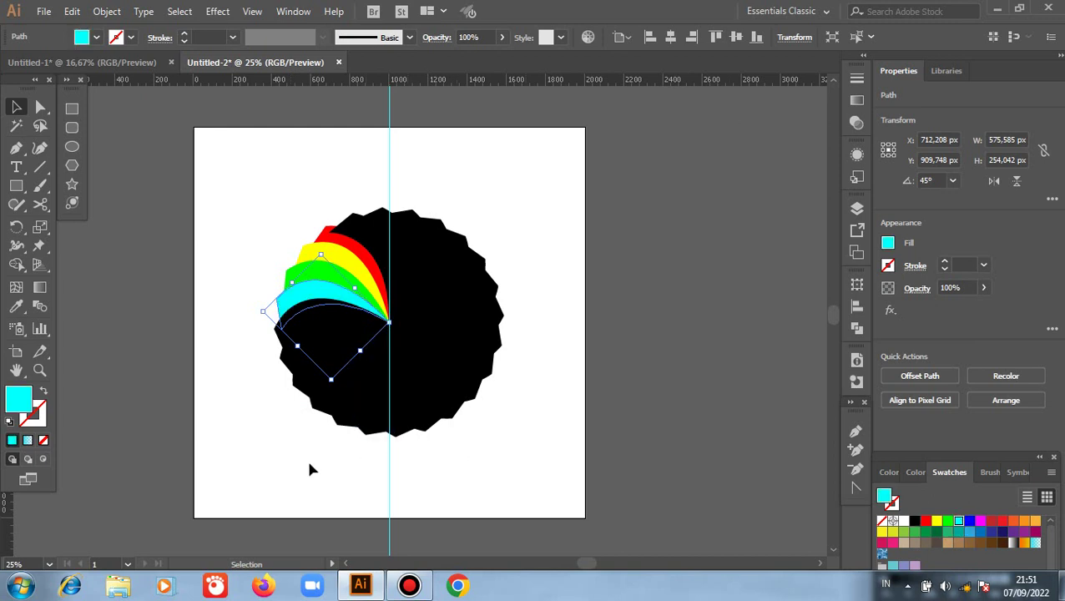
{"action": "left_click", "coordinate": [282, 333]}
Fill the petal after the cyan one with blue, skip one petal, and fill the following one with magenta.
{"action": "left_click", "coordinate": [282, 335]}
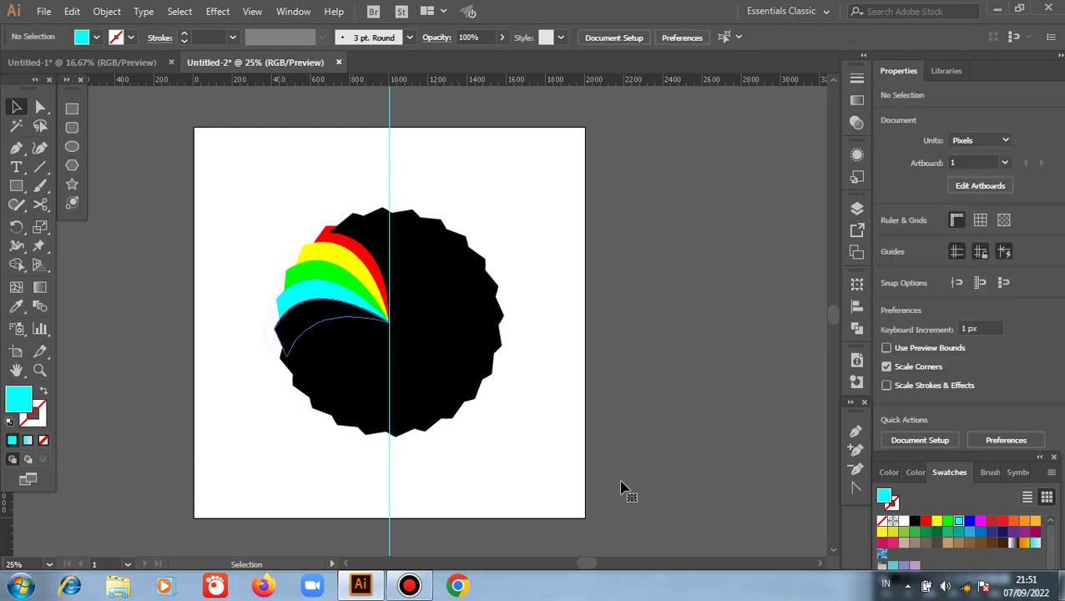
{"action": "left_click", "coordinate": [968, 521]}
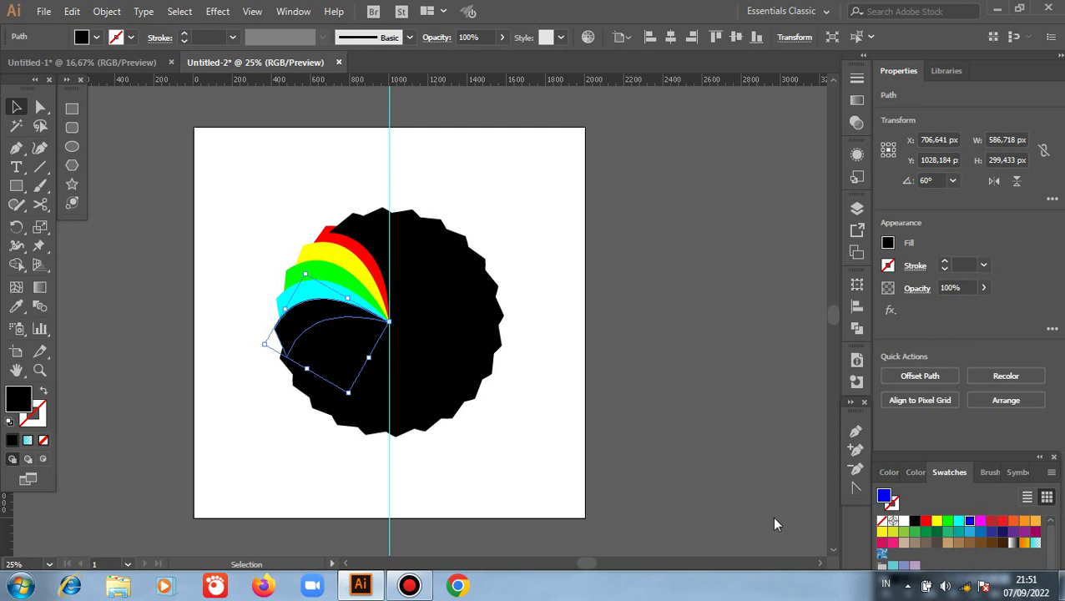
{"action": "left_click", "coordinate": [339, 471]}
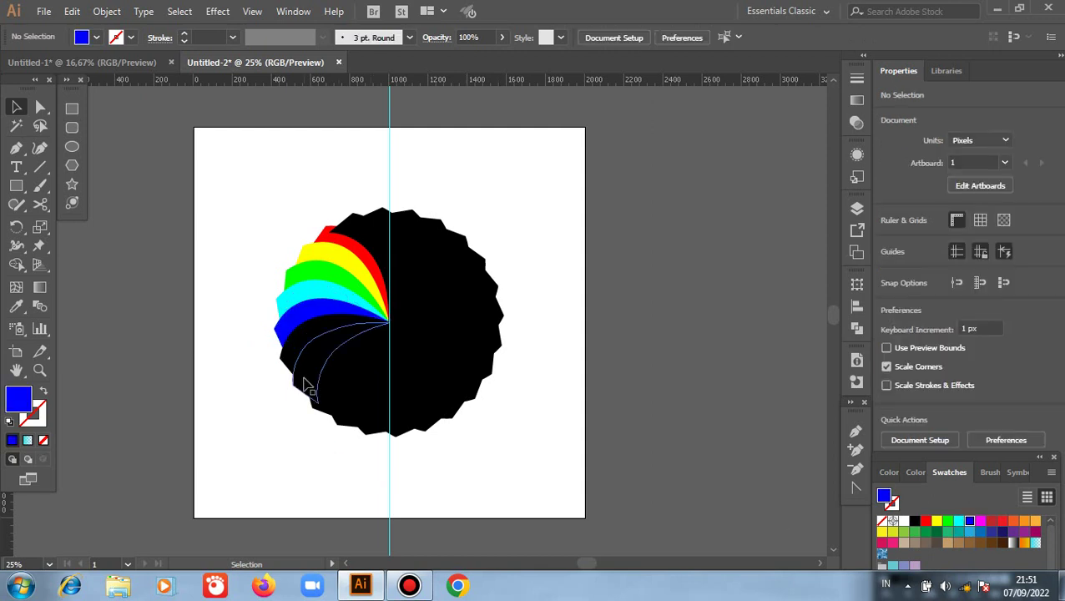
{"action": "left_click", "coordinate": [305, 386]}
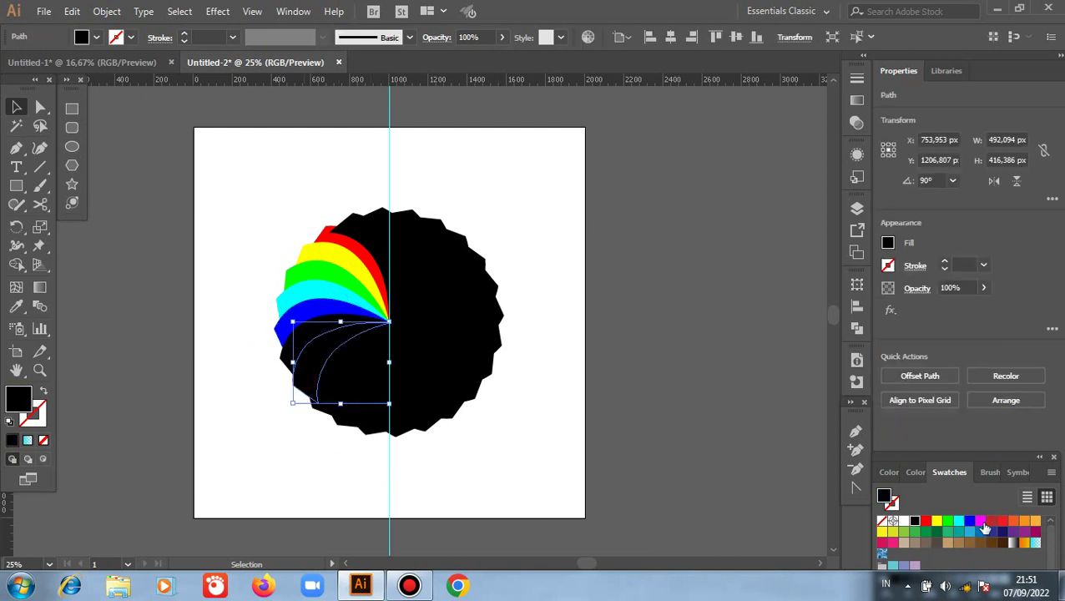
{"action": "left_click", "coordinate": [980, 522]}
{"action": "left_click", "coordinate": [190, 474]}
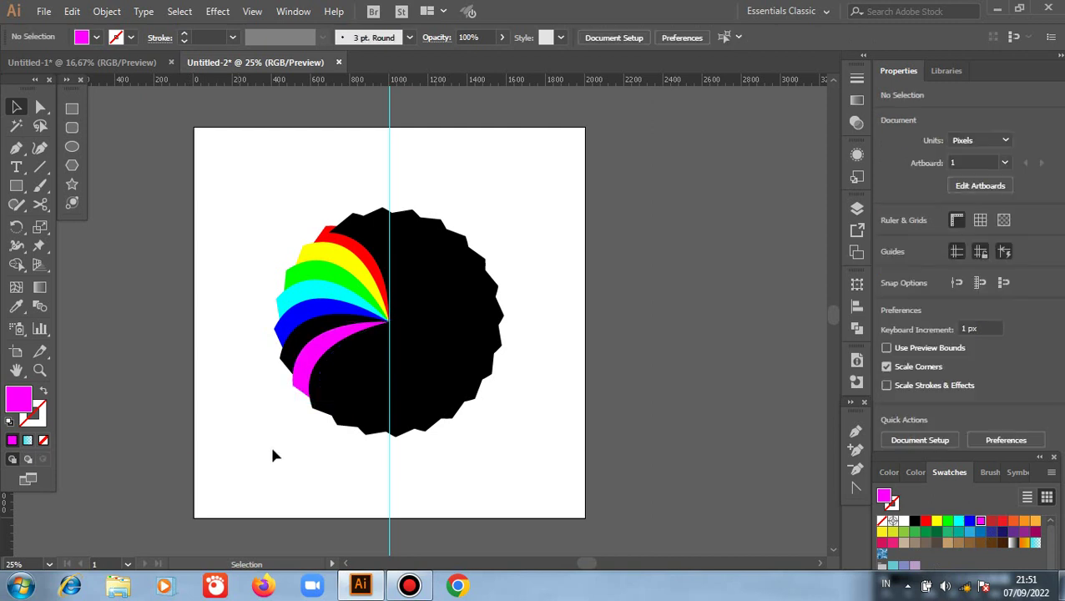
Fill the black petal directly counterclockwise of the magenta one with red.
{"action": "left_click", "coordinate": [321, 413]}
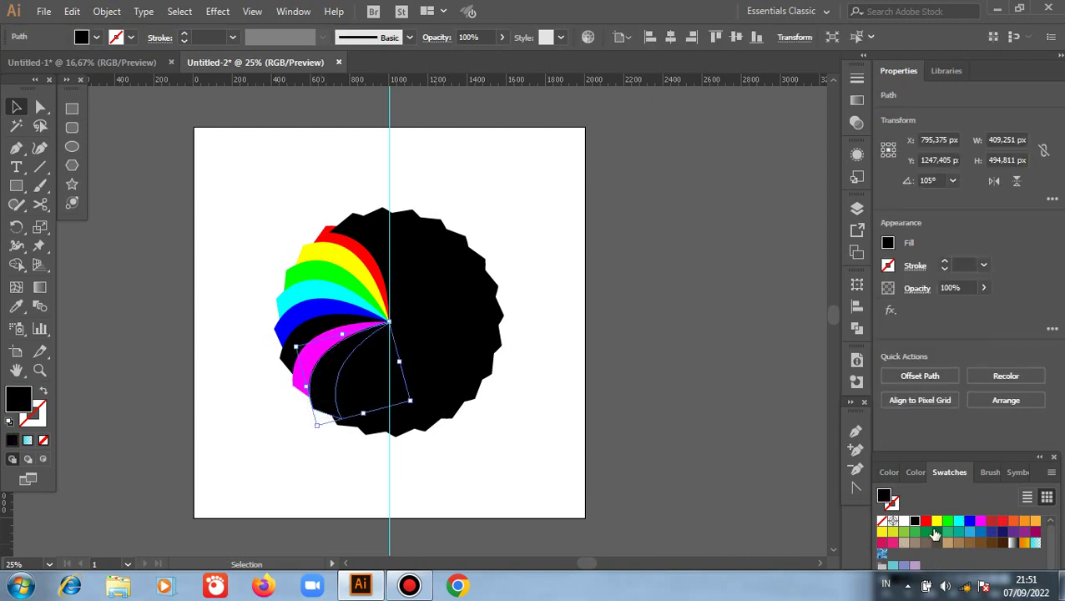
{"action": "left_click", "coordinate": [926, 521]}
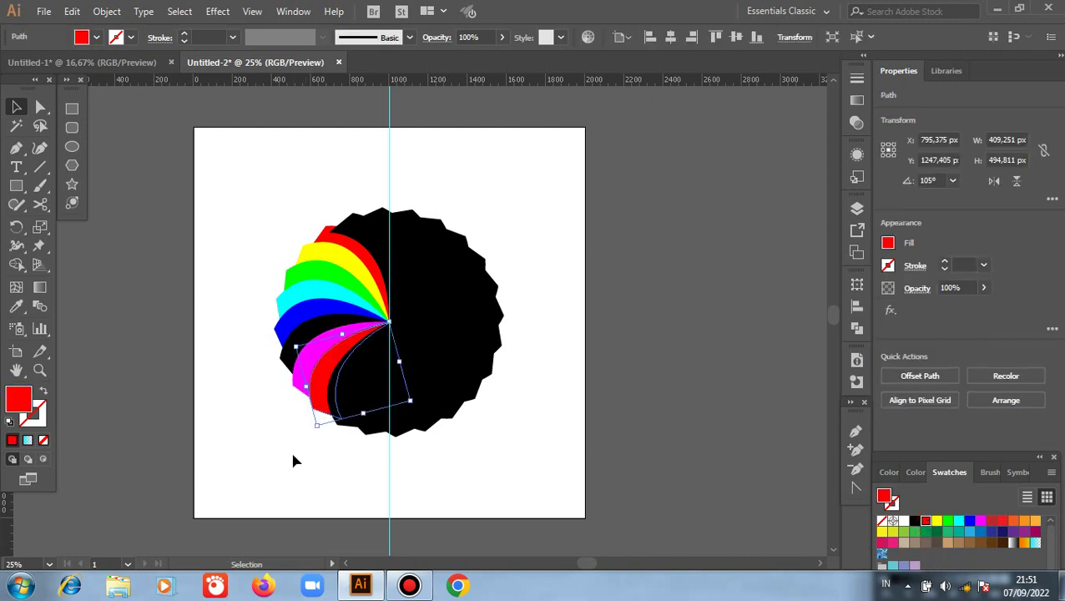
{"action": "left_click", "coordinate": [291, 458]}
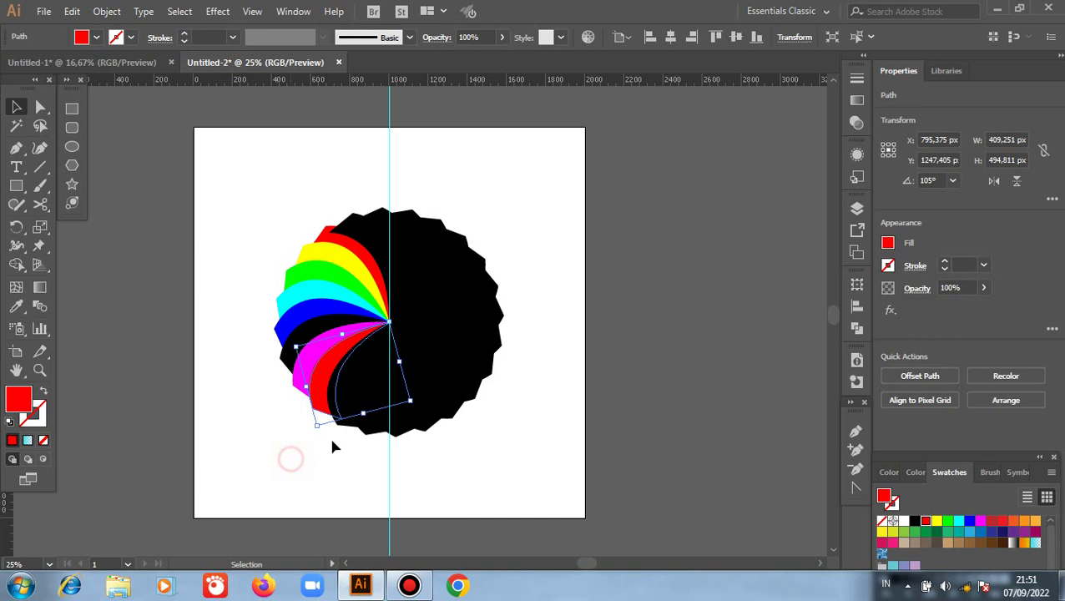
Fill the next black petal counterclockwise after the lower red one with red and the one after it with yellow.
{"action": "left_click", "coordinate": [926, 522]}
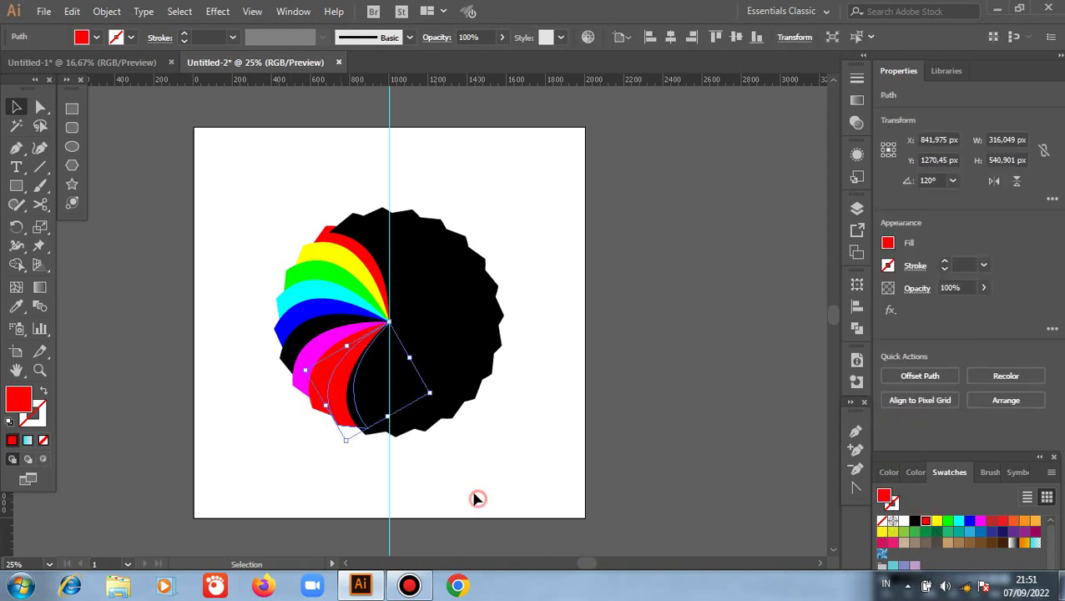
{"action": "left_click", "coordinate": [393, 454]}
{"action": "left_click", "coordinate": [370, 434]}
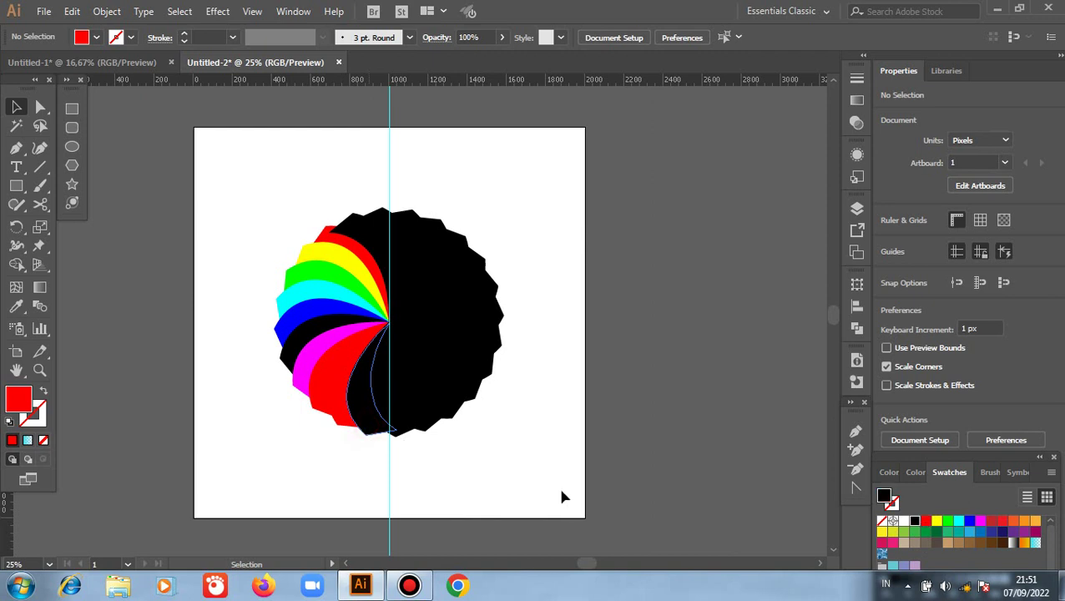
{"action": "left_click", "coordinate": [937, 521]}
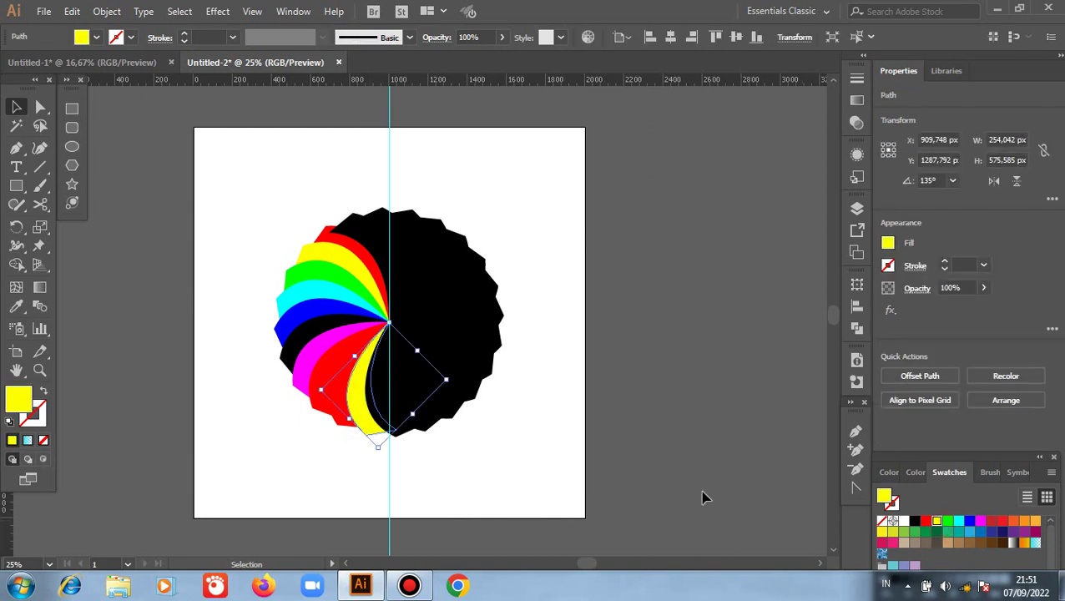
{"action": "left_click", "coordinate": [552, 466]}
Fill the next two black petals counterclockwise after the lower yellow one with green and cyan.
{"action": "left_click", "coordinate": [398, 434]}
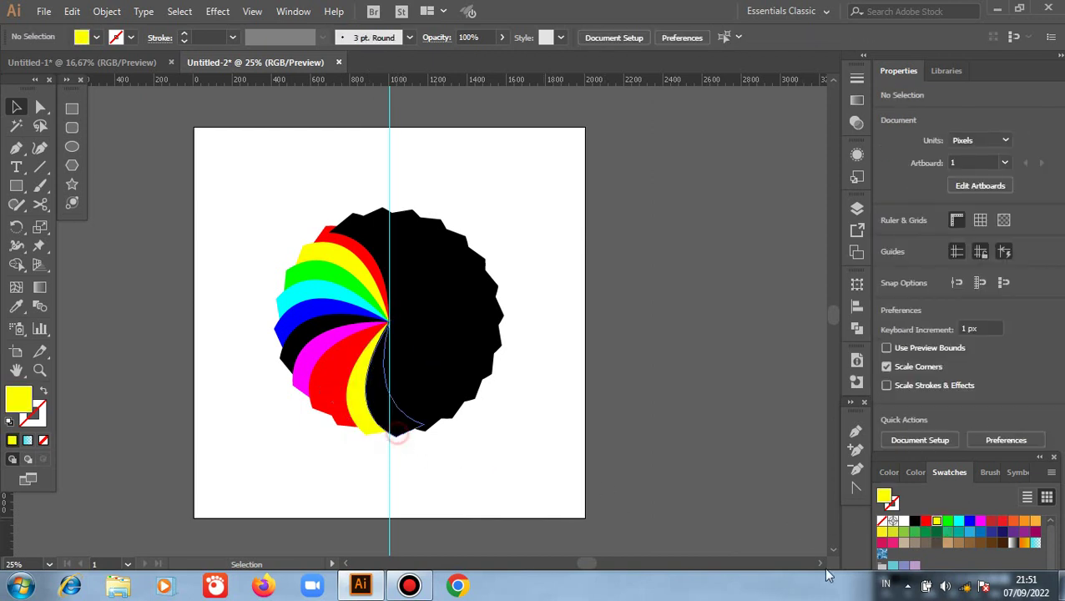
{"action": "left_click", "coordinate": [947, 522]}
{"action": "left_click", "coordinate": [524, 457]}
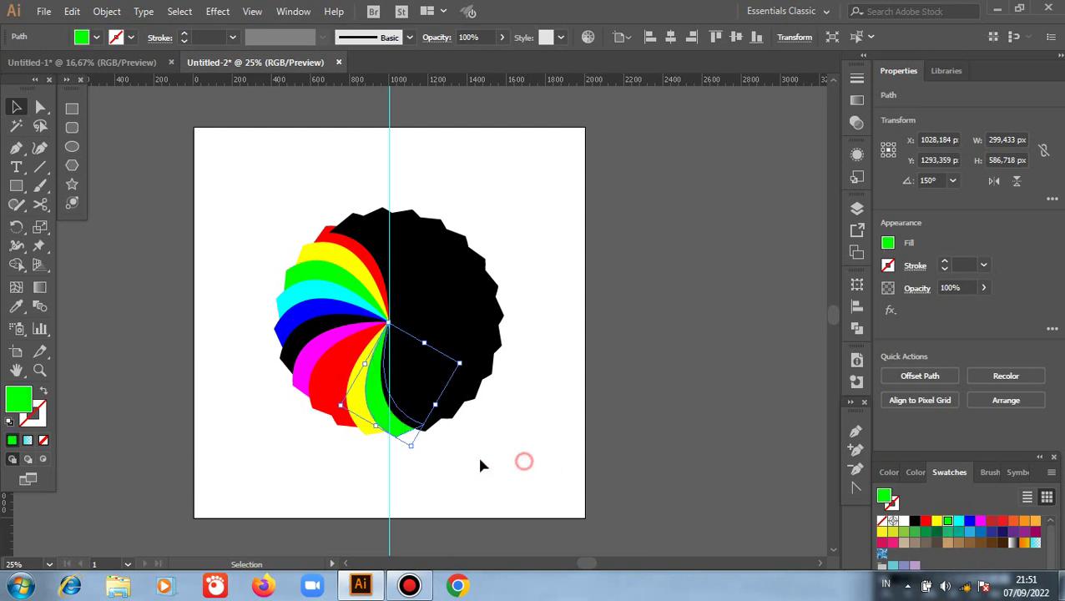
{"action": "left_click", "coordinate": [426, 433]}
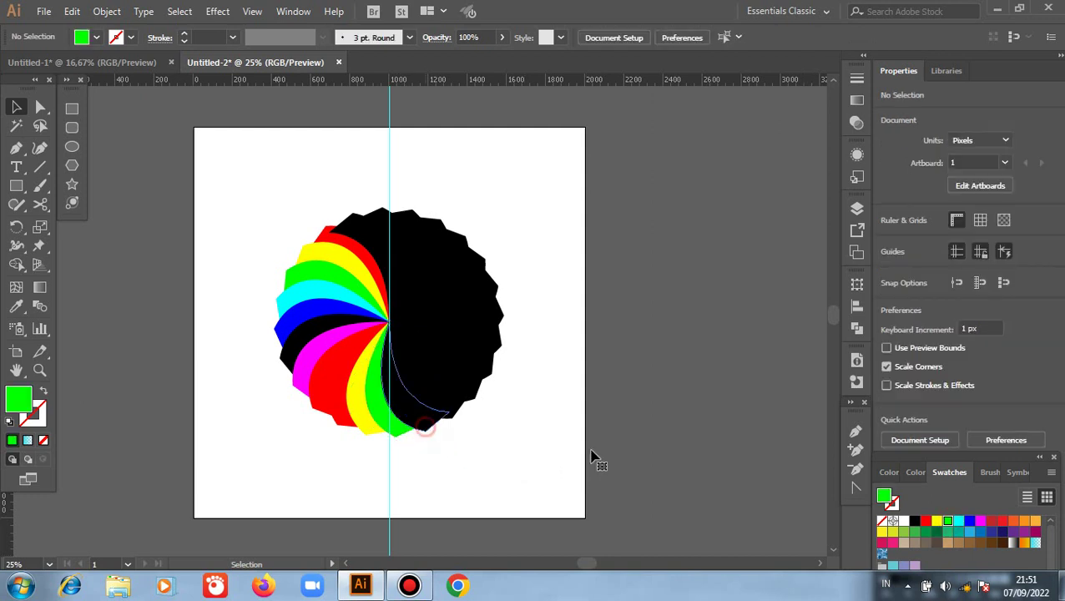
{"action": "left_click", "coordinate": [958, 521]}
{"action": "left_click", "coordinate": [456, 433]}
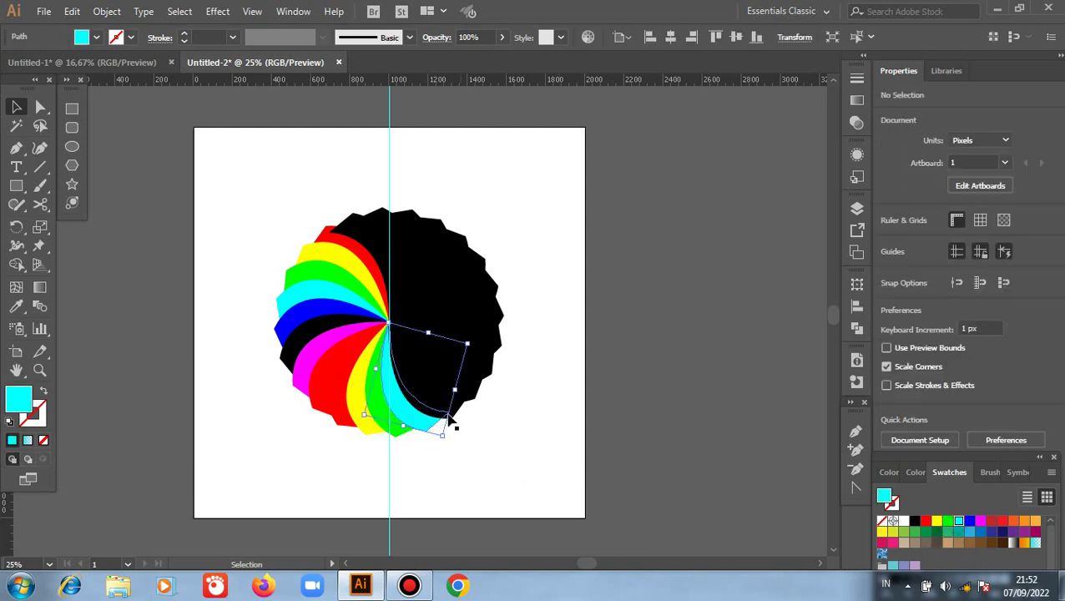
Fill the petal after the lower cyan one with magenta, skip one petal, and fill the following one with red.
{"action": "left_click", "coordinate": [459, 424]}
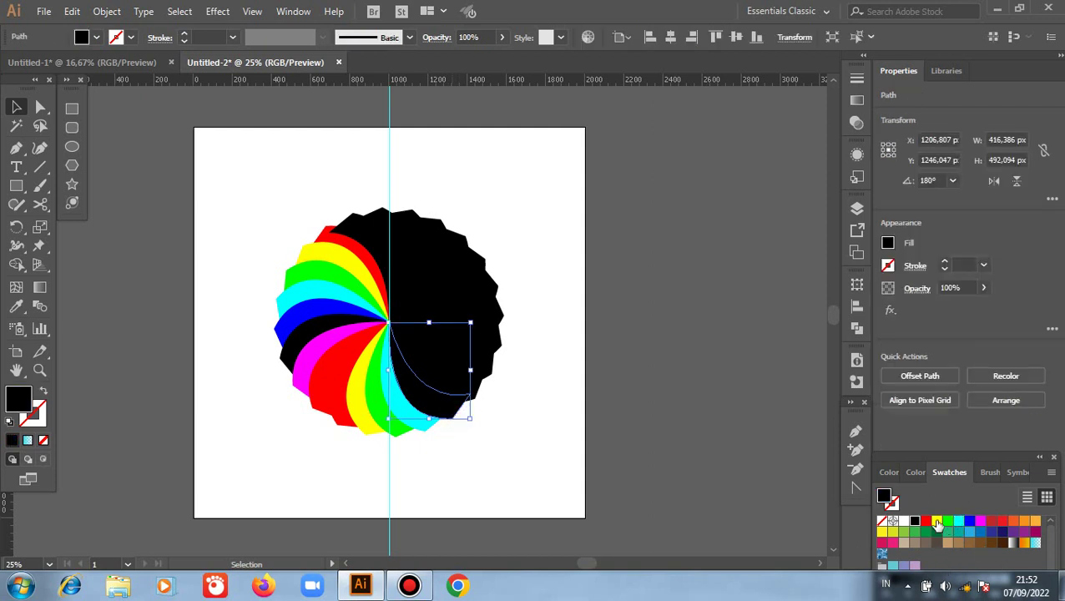
{"action": "left_click", "coordinate": [981, 522]}
{"action": "left_click", "coordinate": [488, 407]}
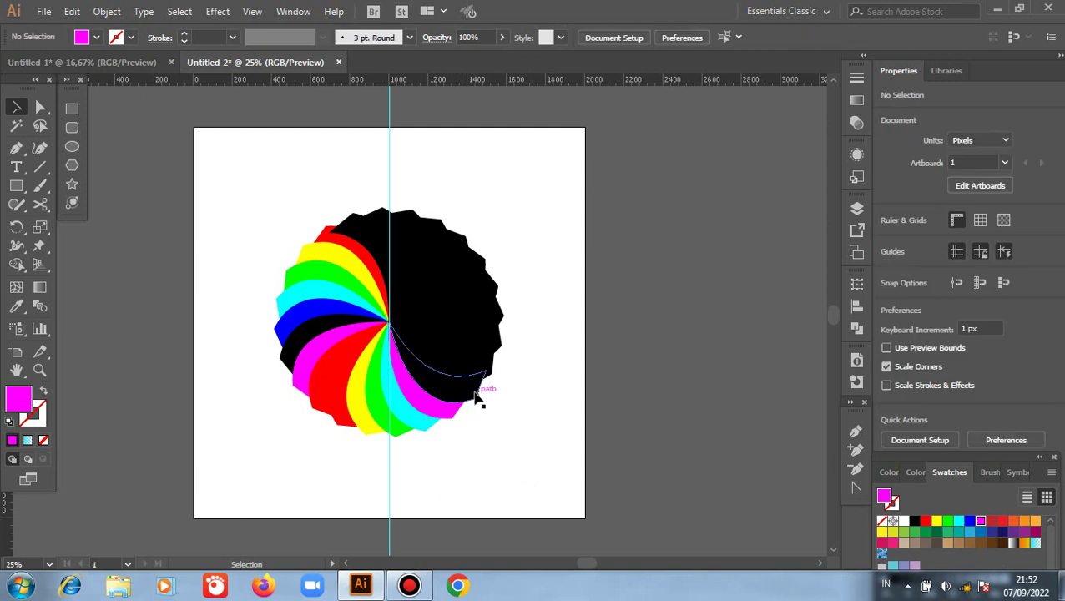
{"action": "left_click", "coordinate": [492, 408]}
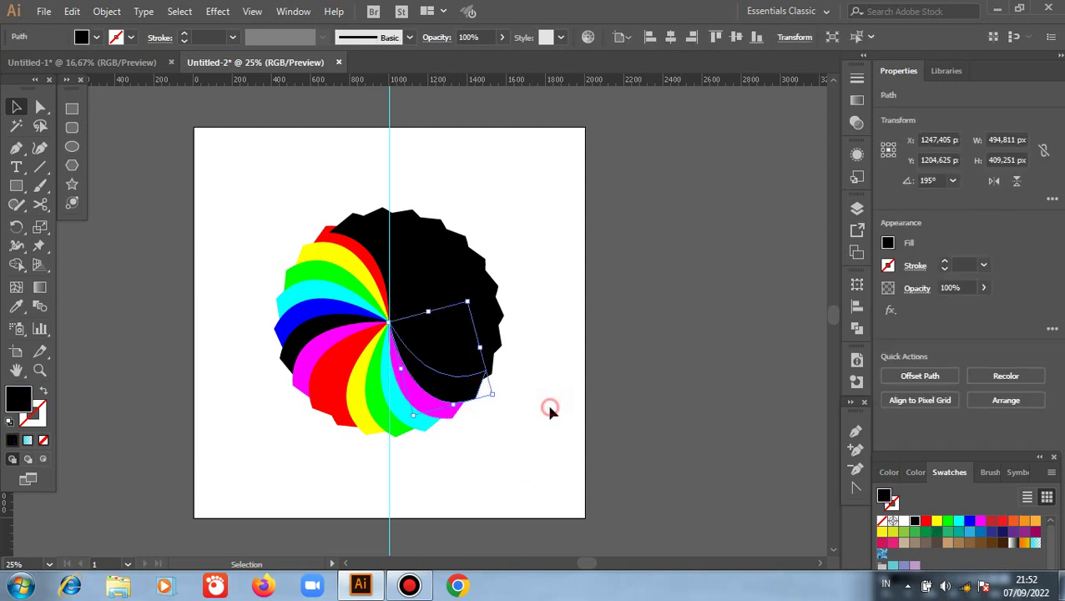
{"action": "left_click", "coordinate": [494, 364]}
{"action": "left_click", "coordinate": [499, 362]}
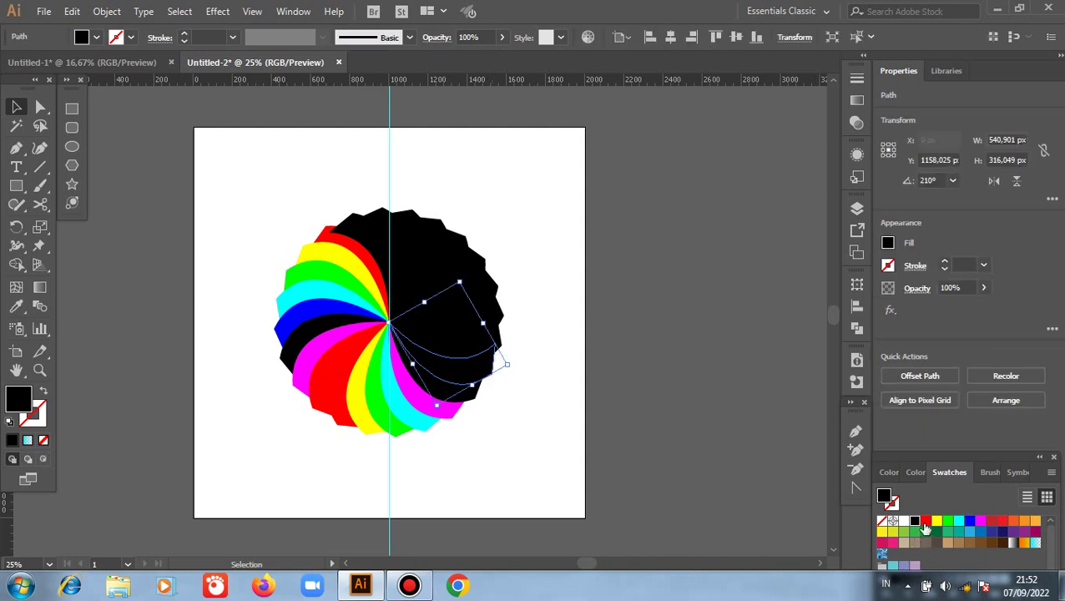
{"action": "left_click", "coordinate": [538, 416]}
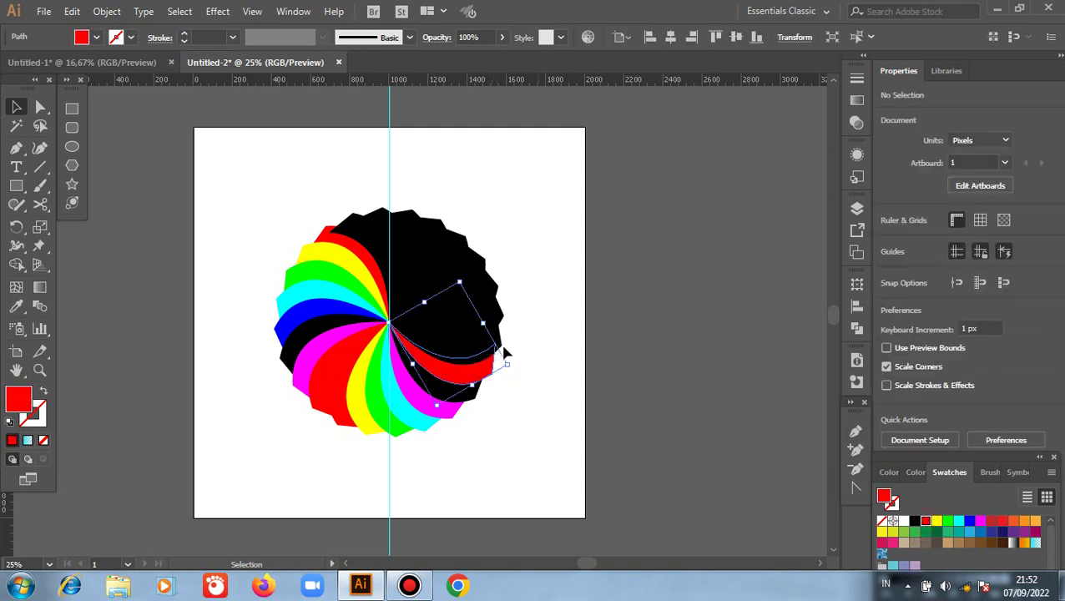
Fill the next two petals counterclockwise after the red one on the right side of the circle with red and yellow.
{"action": "left_click", "coordinate": [507, 339]}
{"action": "left_click", "coordinate": [926, 521]}
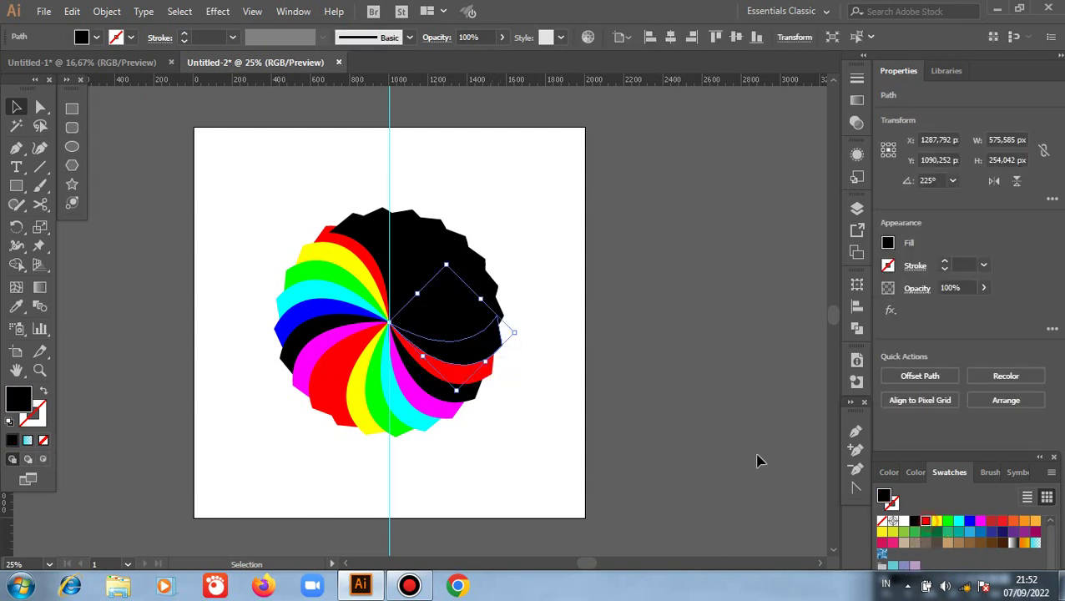
{"action": "left_click", "coordinate": [515, 347]}
{"action": "left_click", "coordinate": [501, 320]}
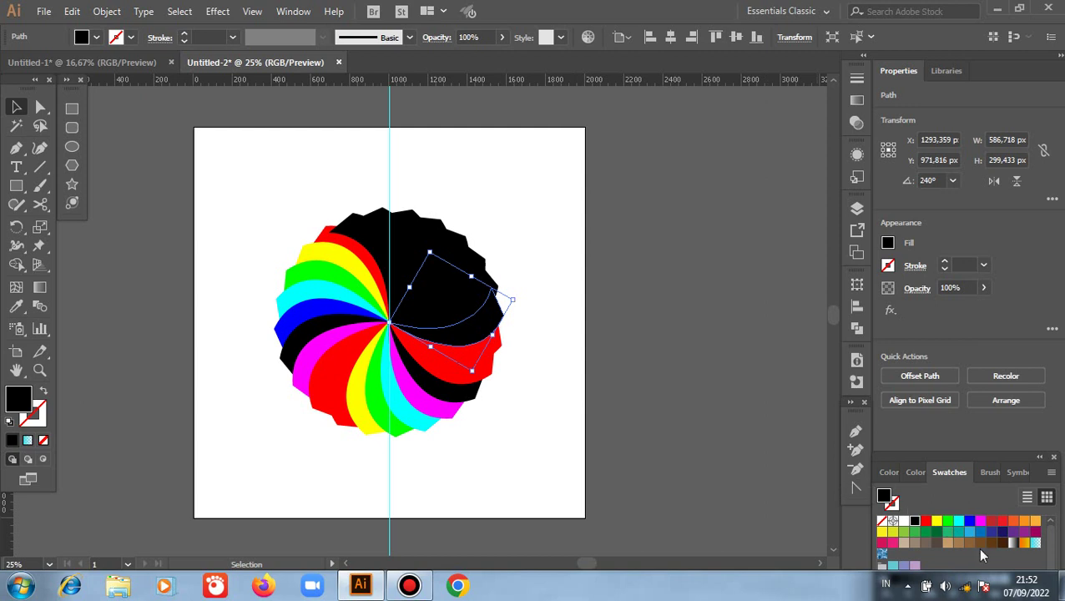
{"action": "left_click", "coordinate": [936, 521]}
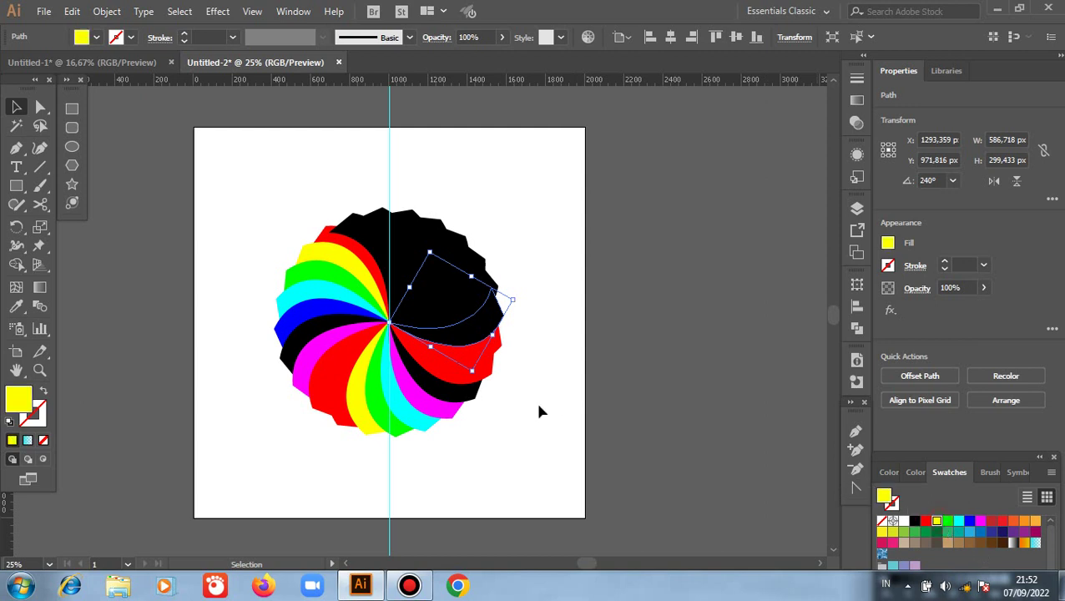
{"action": "left_click", "coordinate": [528, 344]}
Fill the next two petals counterclockwise after the yellow one on the right side with green and cyan.
{"action": "left_click", "coordinate": [491, 297]}
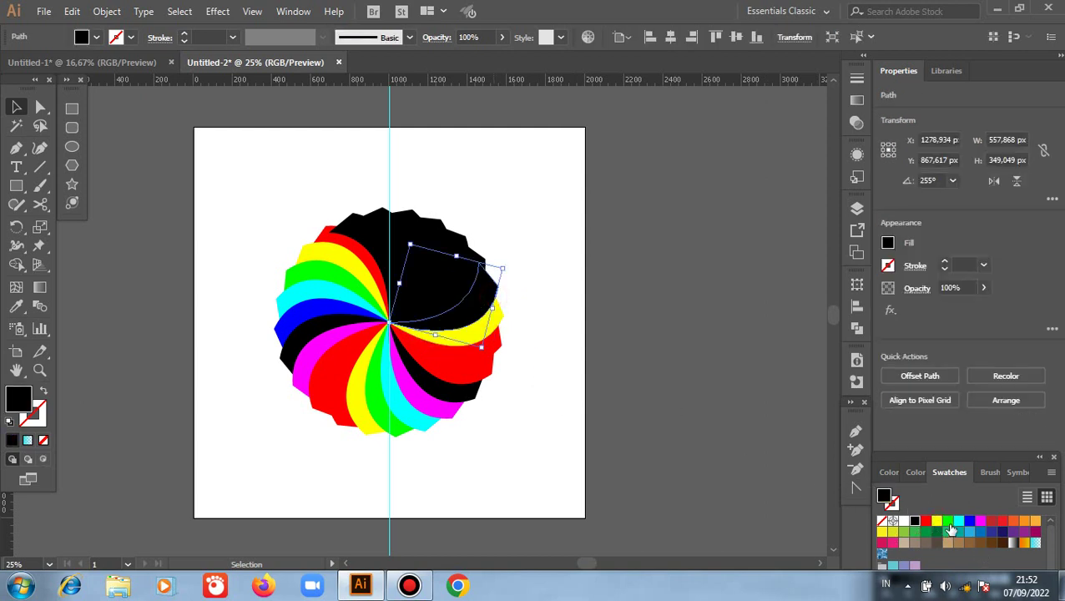
{"action": "left_click", "coordinate": [947, 521]}
{"action": "left_click", "coordinate": [546, 355]}
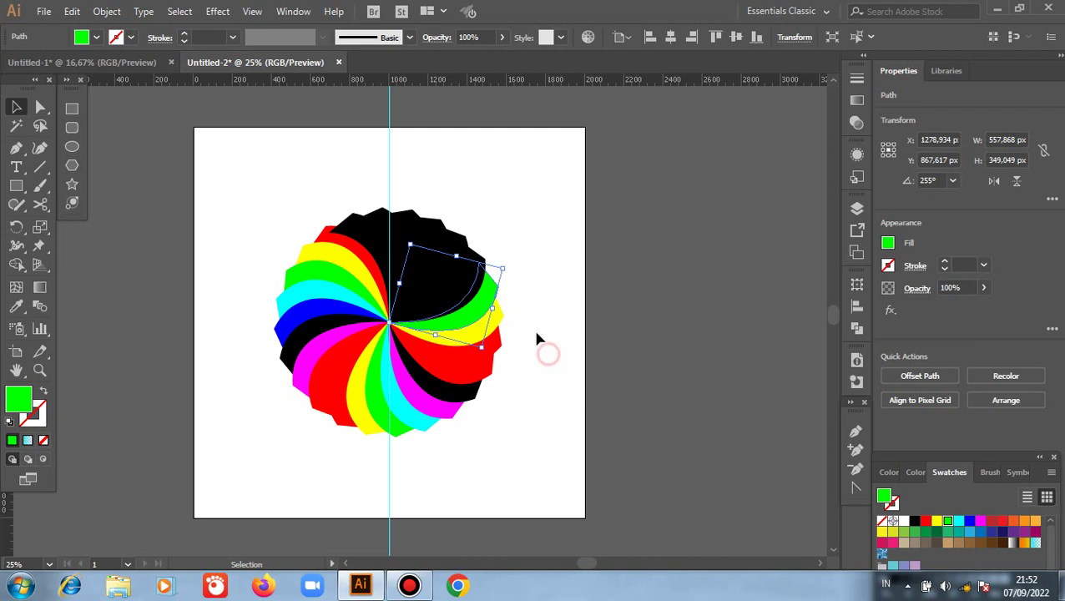
{"action": "left_click", "coordinate": [486, 266]}
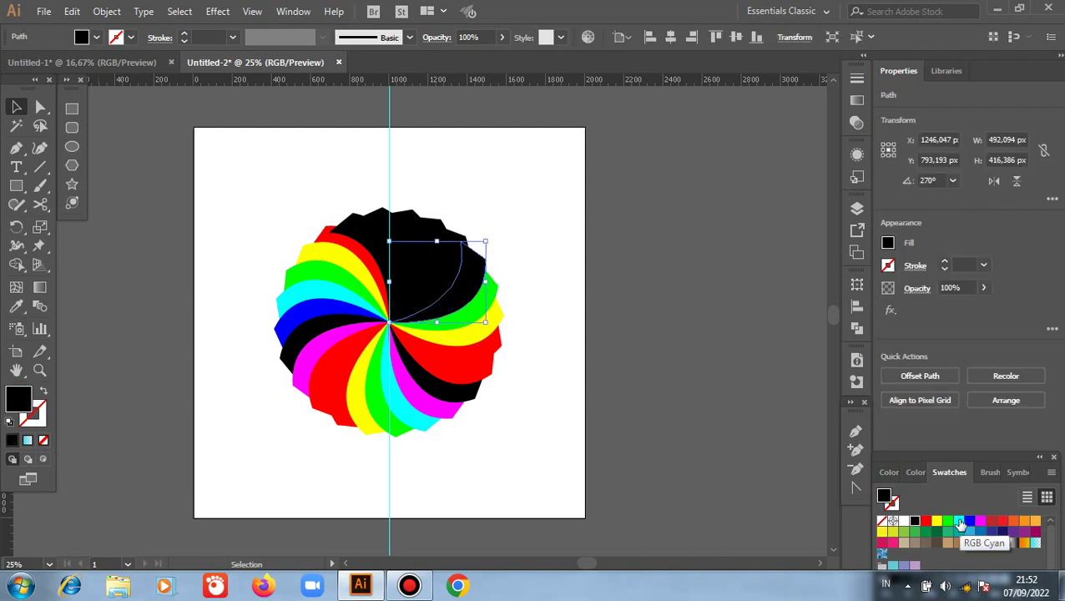
{"action": "left_click", "coordinate": [959, 521]}
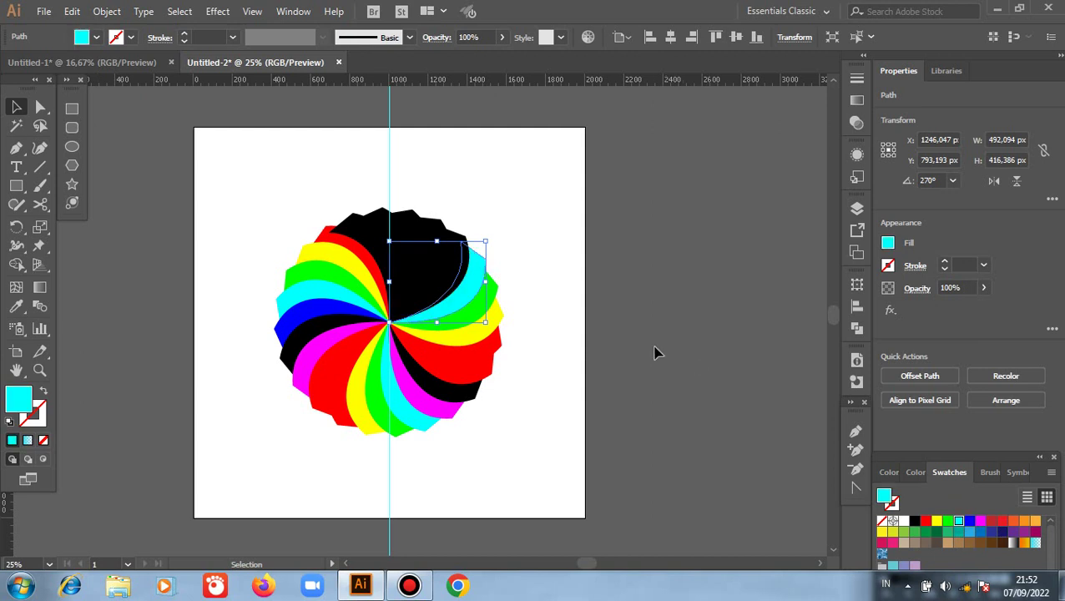
{"action": "left_click", "coordinate": [551, 330]}
Fill the two petals following the cyan one at the upper right of the circle with blue and magenta.
{"action": "left_click", "coordinate": [463, 253]}
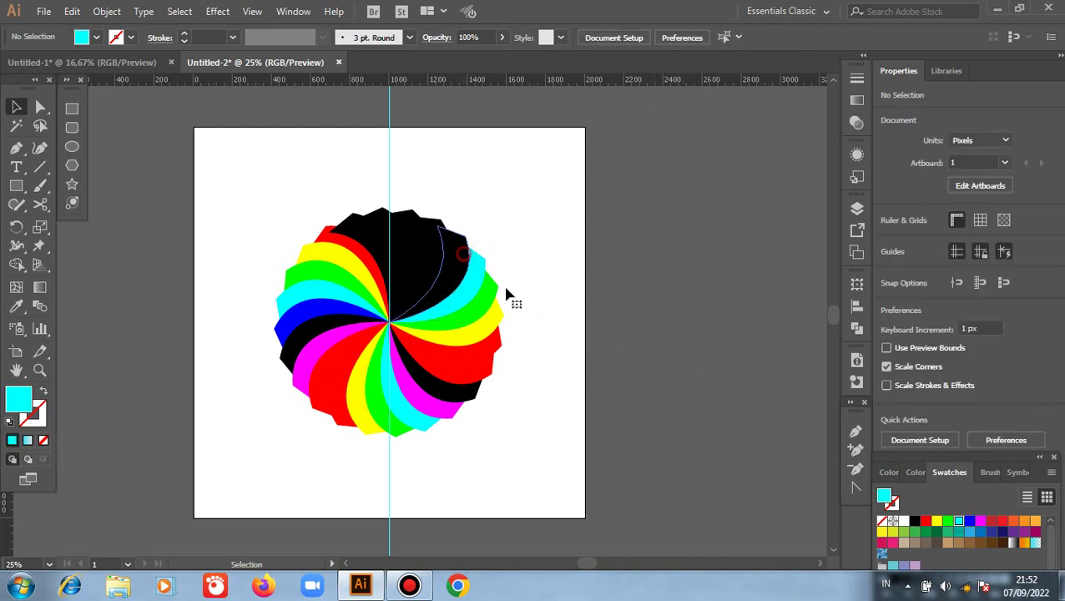
{"action": "left_click", "coordinate": [969, 521]}
{"action": "left_click", "coordinate": [548, 437]}
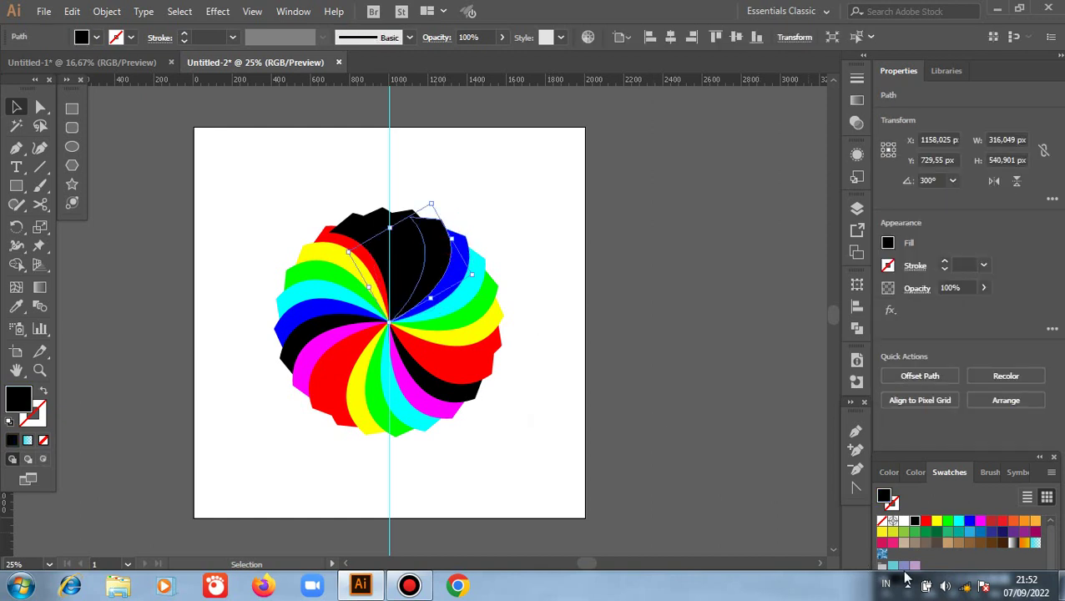
{"action": "left_click", "coordinate": [981, 521]}
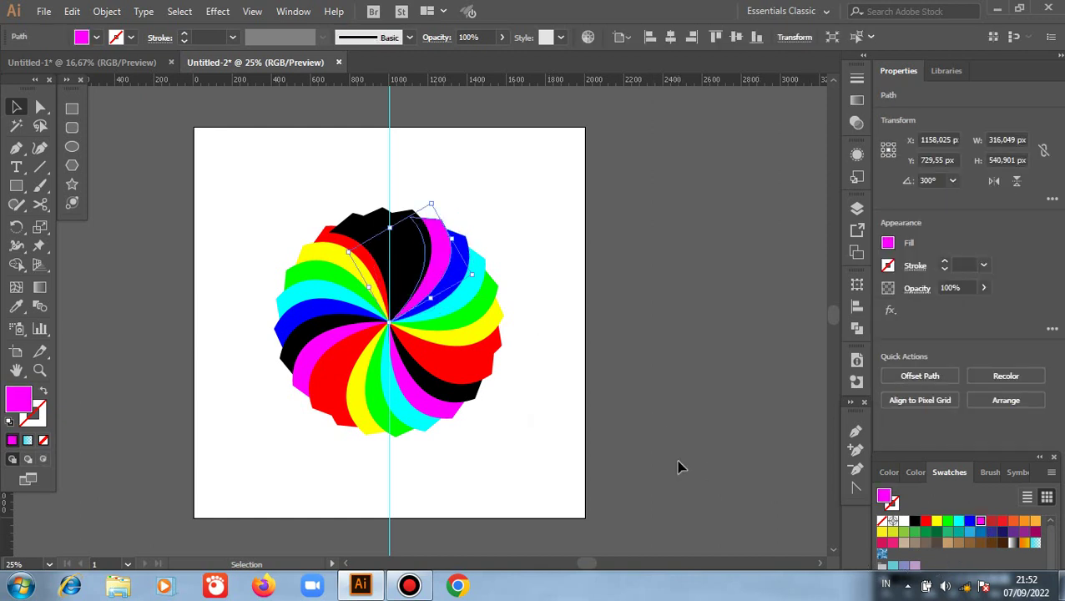
Leave the petal after the upper magenta one black and fill the last two black petals with yellow and red.
{"action": "left_click", "coordinate": [419, 236]}
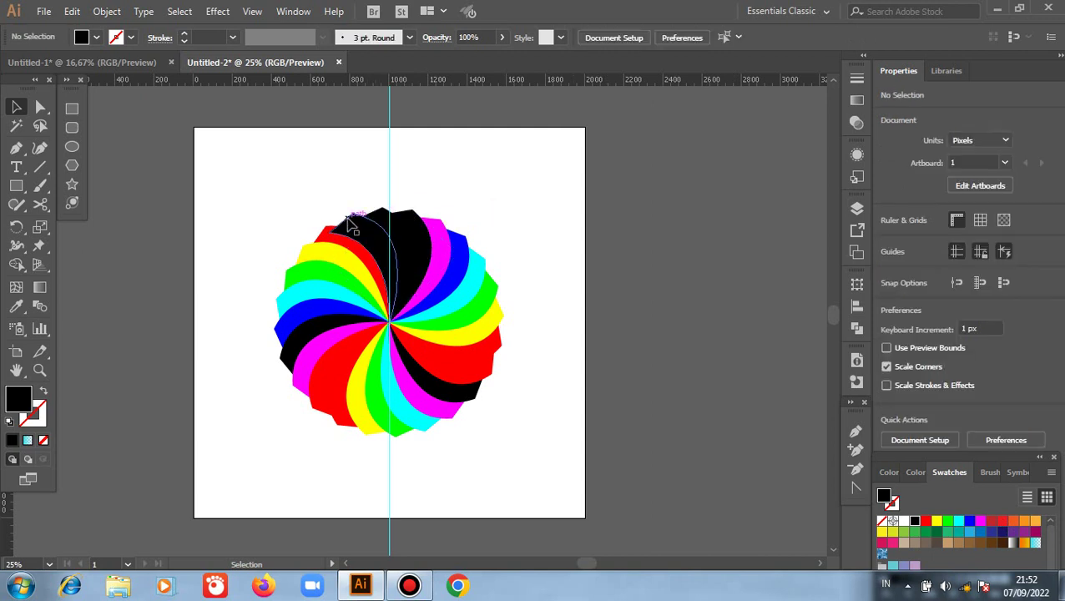
{"action": "left_click", "coordinate": [383, 222]}
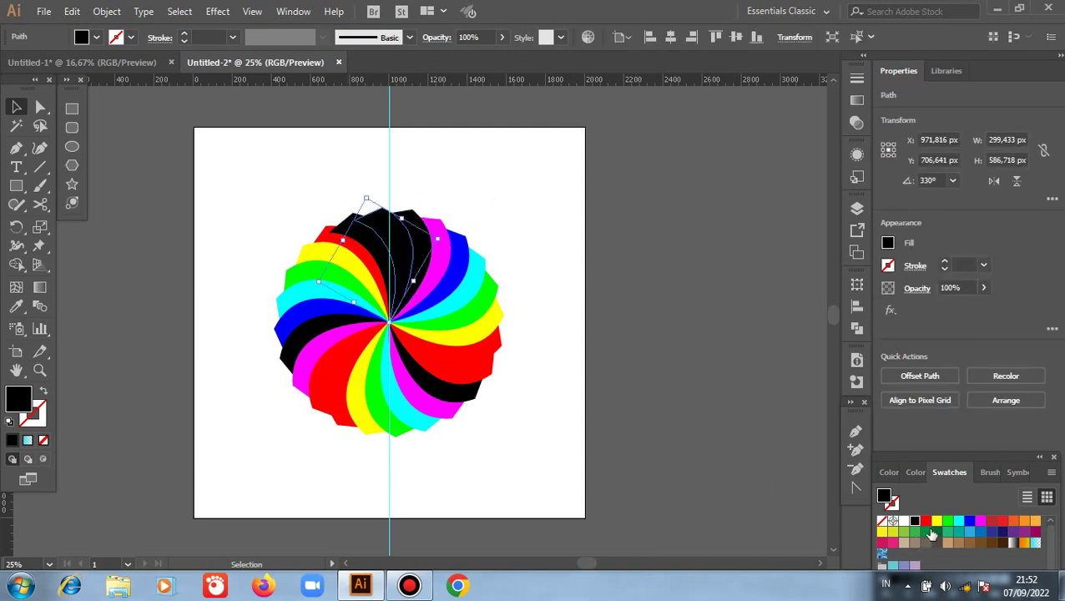
{"action": "left_click", "coordinate": [936, 522]}
{"action": "left_click", "coordinate": [568, 404]}
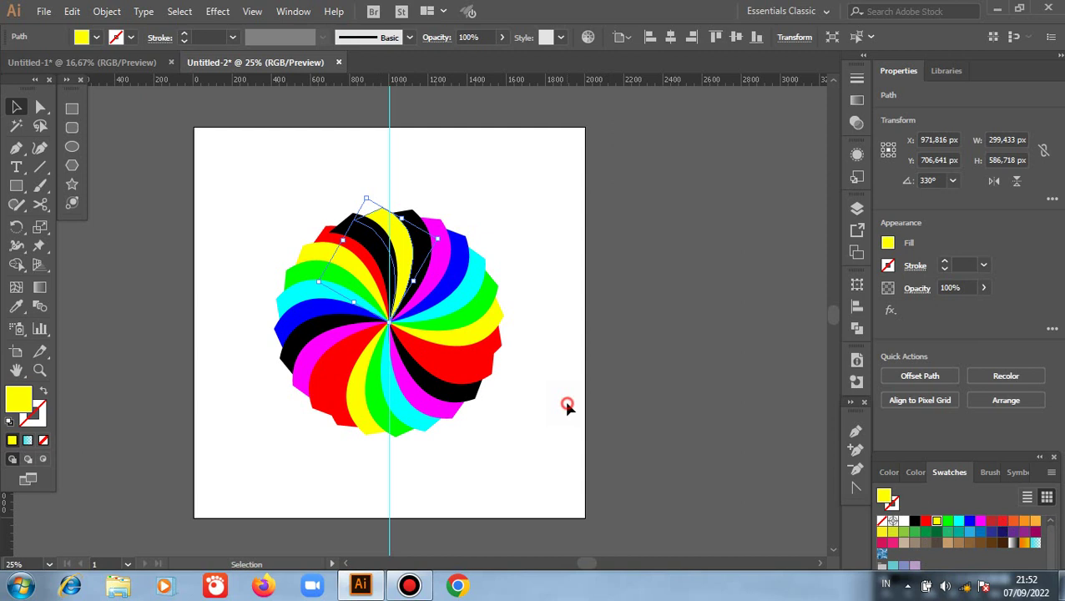
{"action": "left_click", "coordinate": [356, 224]}
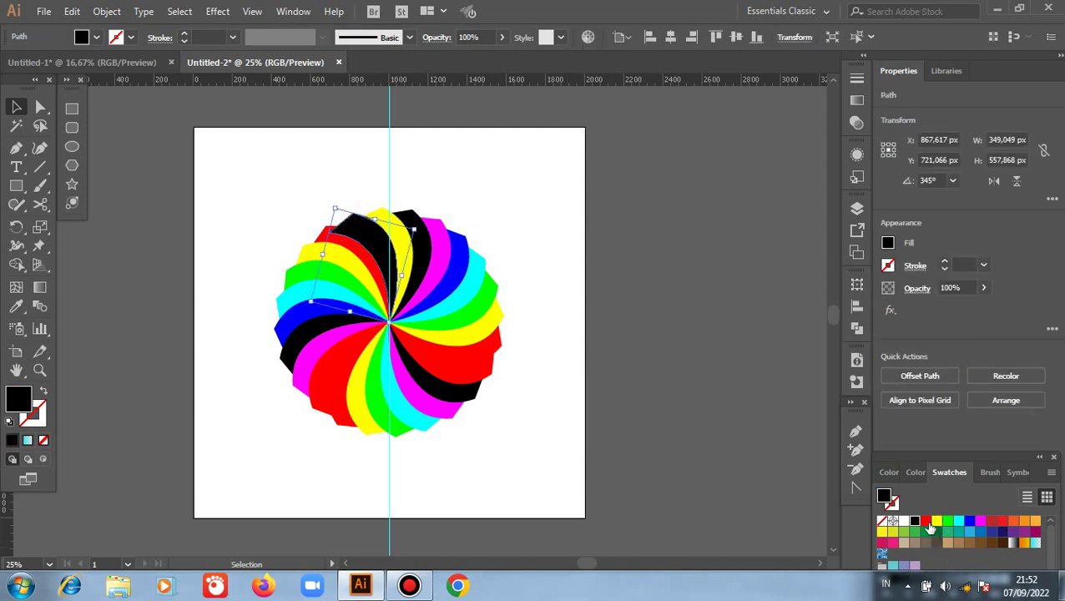
{"action": "left_click", "coordinate": [519, 457]}
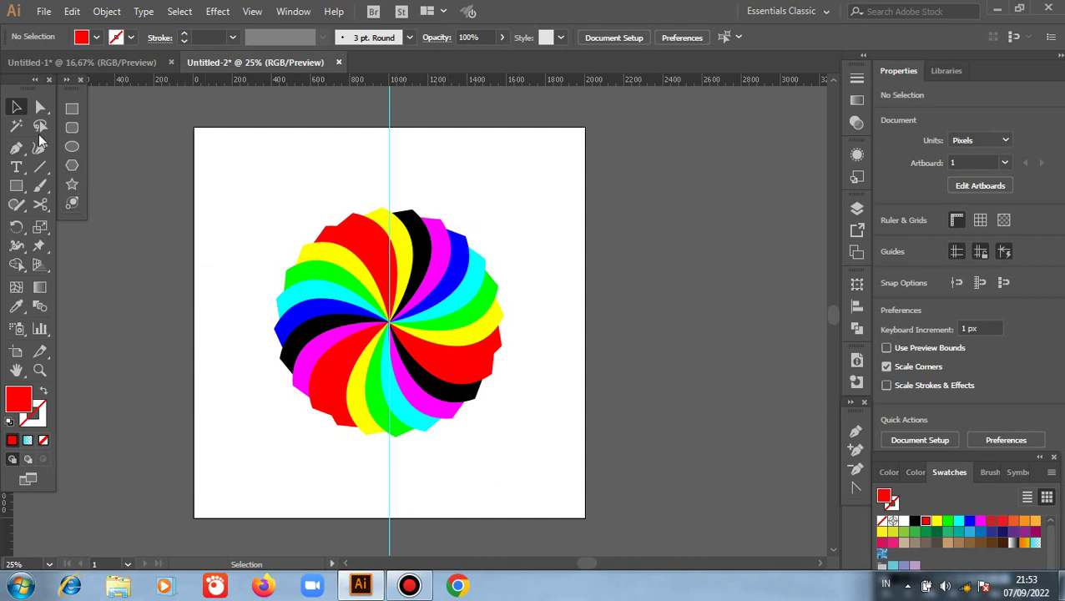
Draw a square about 718 px wide outward from the centre of the petal swirl.
{"action": "left_click", "coordinate": [72, 108]}
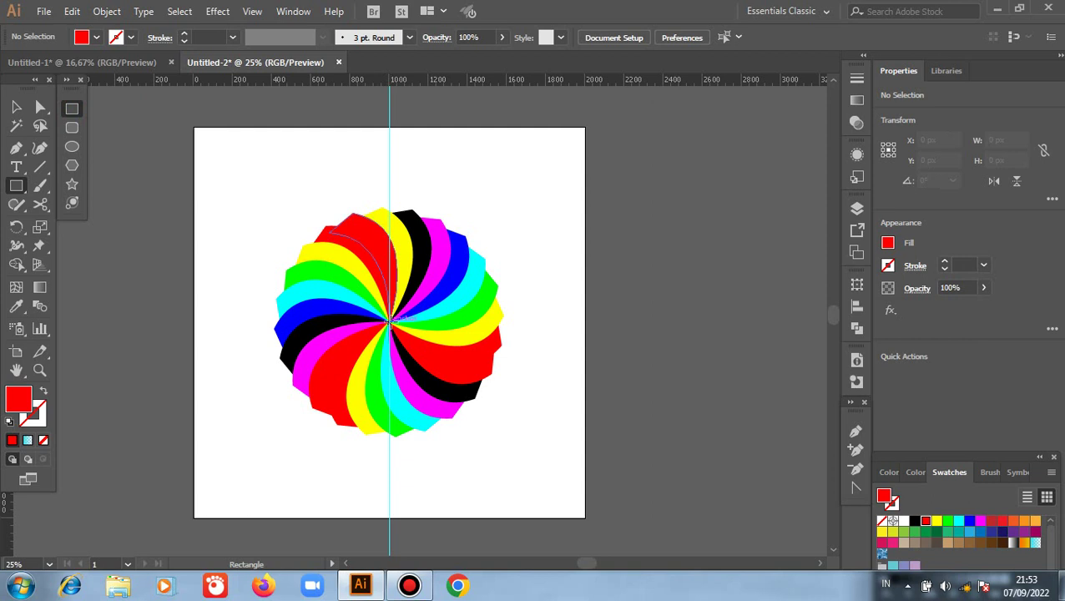
{"action": "left_click_drag", "start_coordinate": [388, 321], "coordinate": [436, 399]}
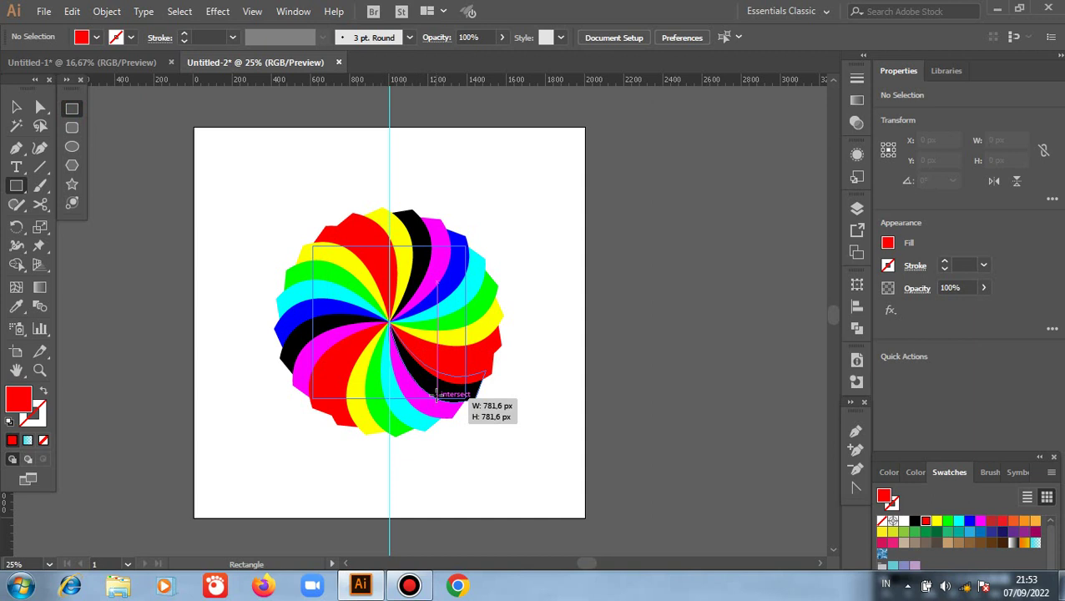
{"action": "left_click_drag", "start_coordinate": [436, 397], "coordinate": [437, 389]}
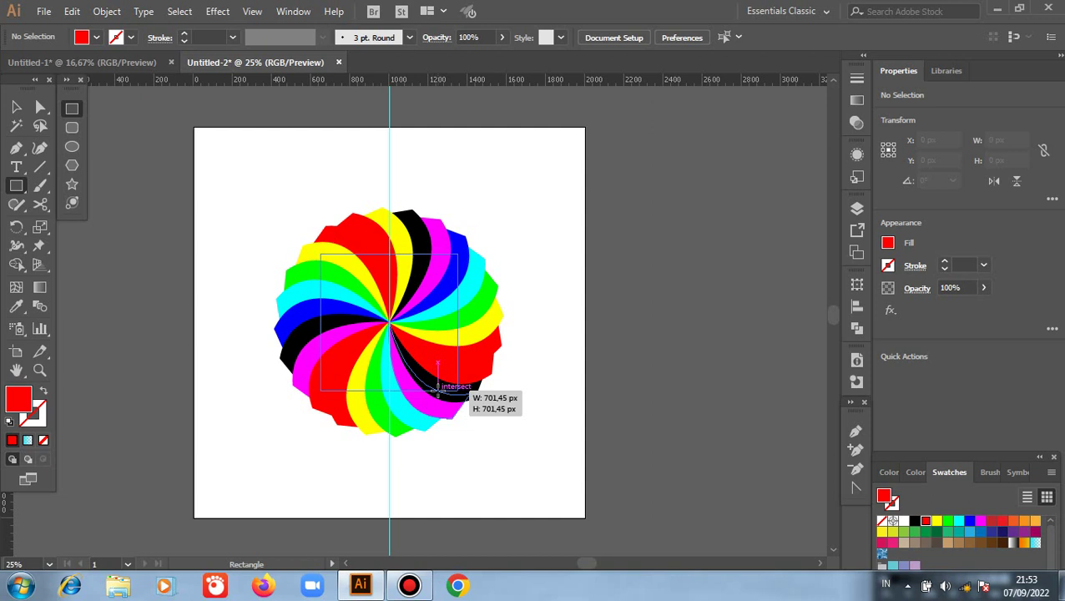
{"action": "left_click_drag", "start_coordinate": [439, 388], "coordinate": [440, 390]}
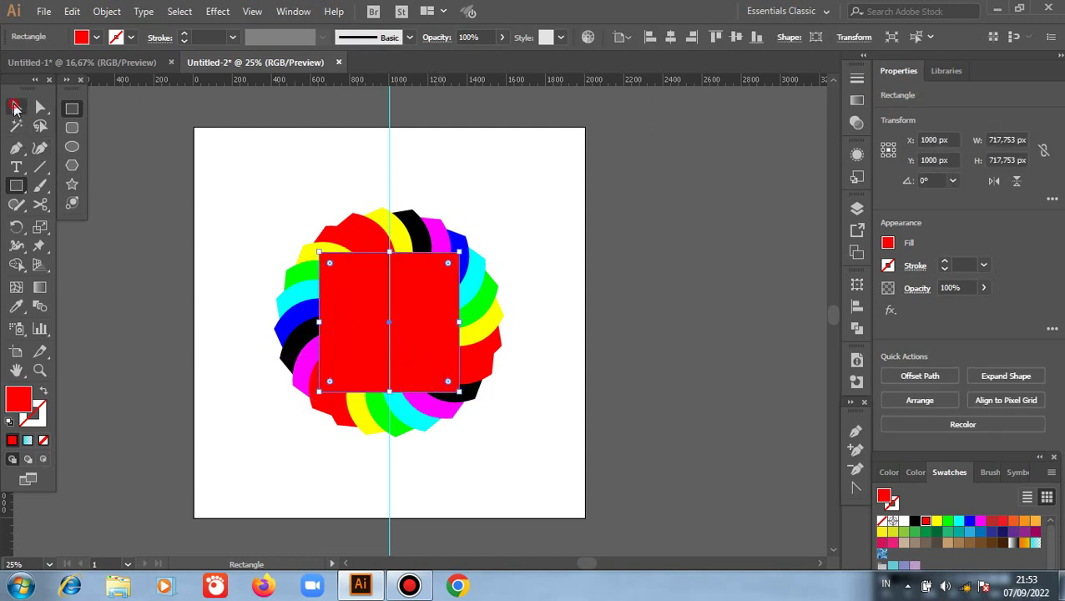
Swap the square's fill and stroke so it has no fill and a red outline, and deselect it.
{"action": "left_click", "coordinate": [15, 107]}
{"action": "left_click", "coordinate": [45, 392]}
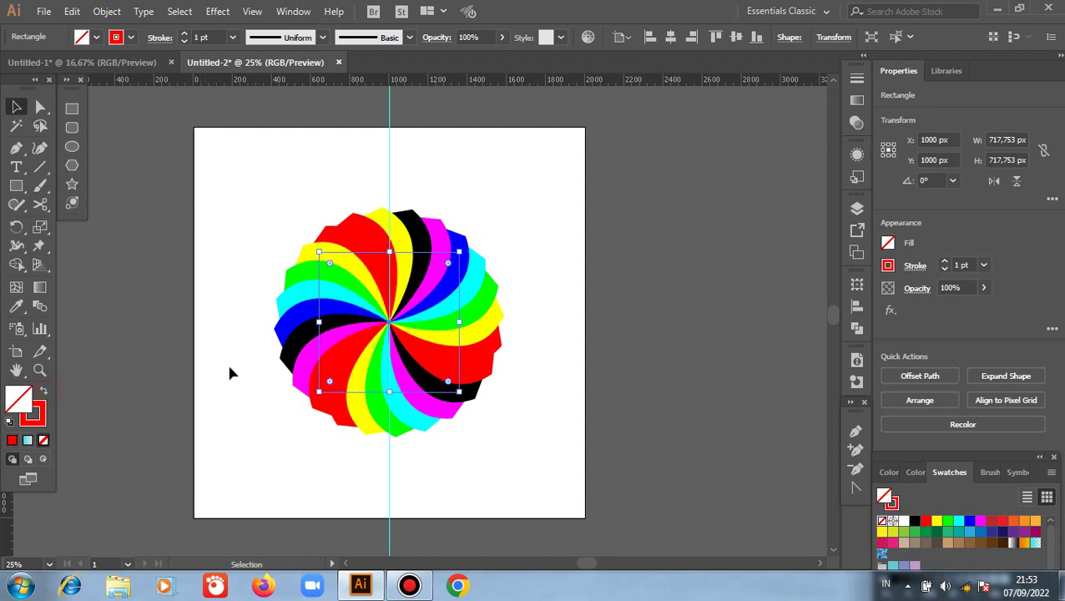
{"action": "left_click", "coordinate": [230, 369]}
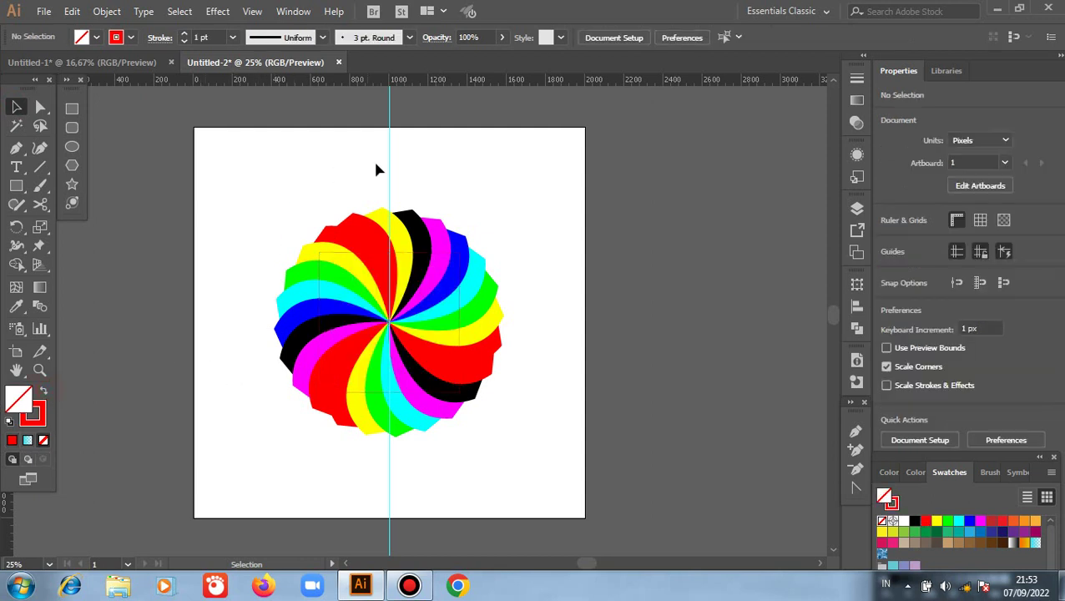
Move the vertical guide off the artboard to its right and select all the petals together with the square.
{"action": "left_click_drag", "start_coordinate": [394, 171], "coordinate": [610, 233]}
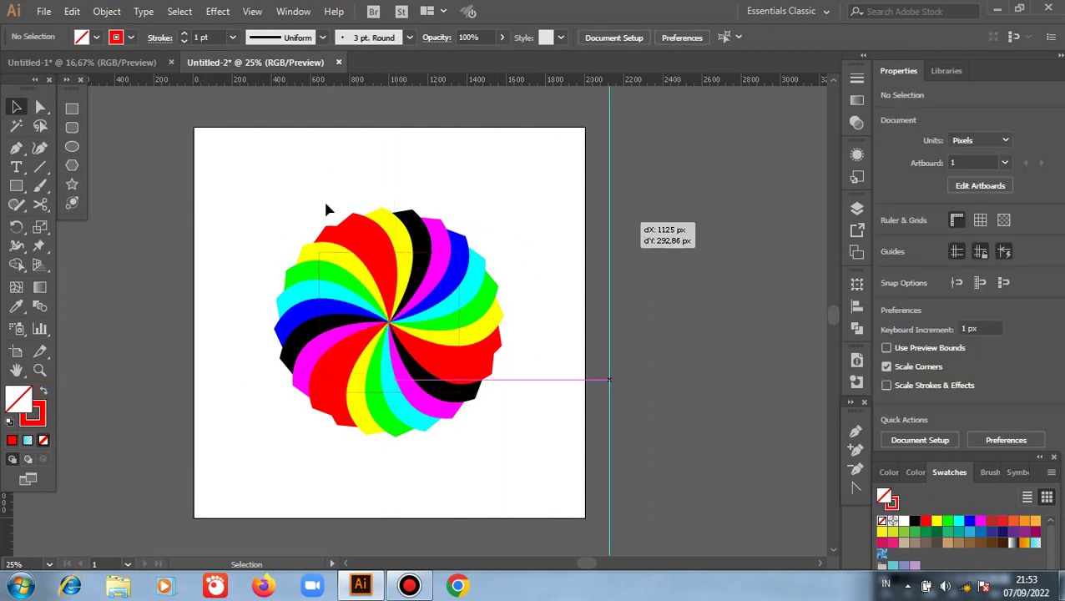
{"action": "left_click_drag", "start_coordinate": [249, 185], "coordinate": [528, 470]}
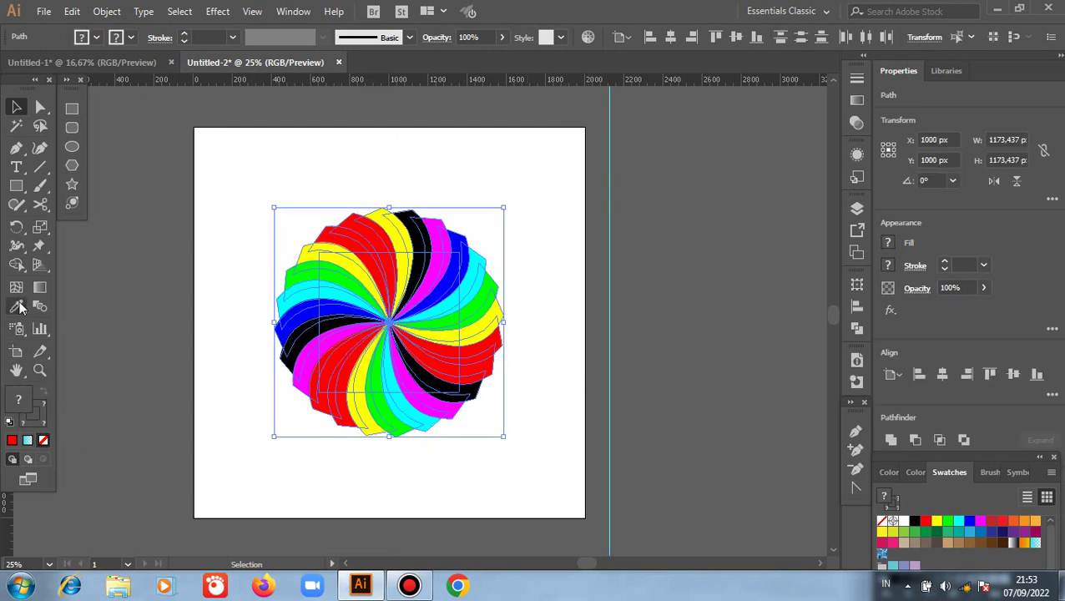
Remove all petal parts outside the square with the Shape Builder tool and deselect the remaining swirl.
{"action": "left_click", "coordinate": [15, 265]}
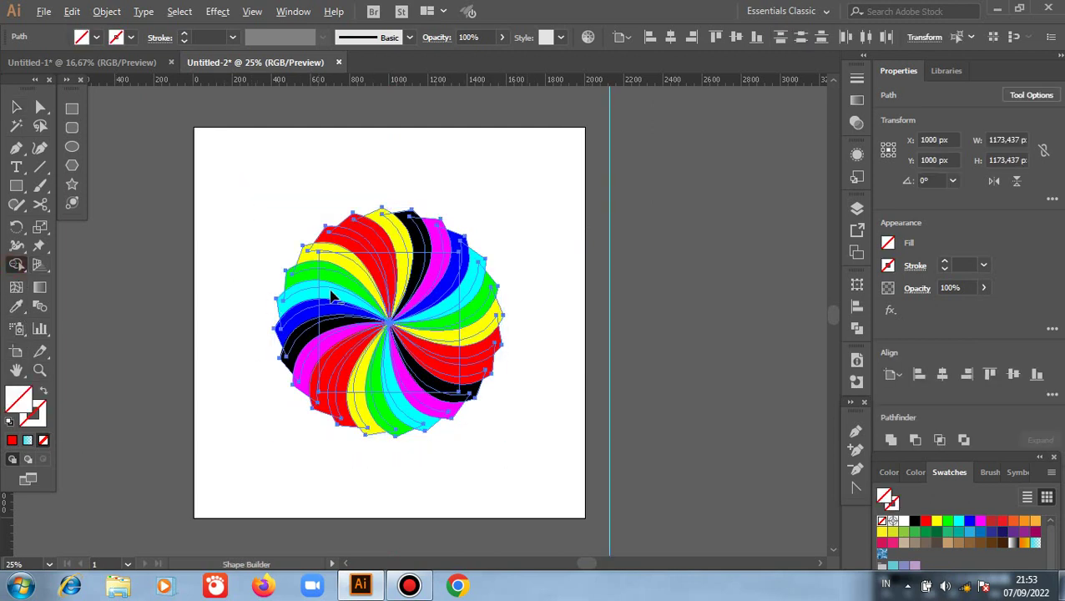
{"action": "mouse_move", "coordinate": [339, 239]}
{"action": "left_mouse_down"}
{"action": "mouse_move", "coordinate": [442, 229]}
{"action": "mouse_move", "coordinate": [469, 250]}
{"action": "mouse_move", "coordinate": [495, 340]}
{"action": "mouse_move", "coordinate": [468, 404]}
{"action": "mouse_move", "coordinate": [354, 417]}
{"action": "mouse_move", "coordinate": [317, 407]}
{"action": "mouse_move", "coordinate": [282, 349]}
{"action": "mouse_move", "coordinate": [278, 311]}
{"action": "mouse_move", "coordinate": [309, 261]}
{"action": "mouse_move", "coordinate": [334, 242]}
{"action": "mouse_move", "coordinate": [386, 238]}
{"action": "mouse_move", "coordinate": [383, 247]}
{"action": "left_mouse_up"}
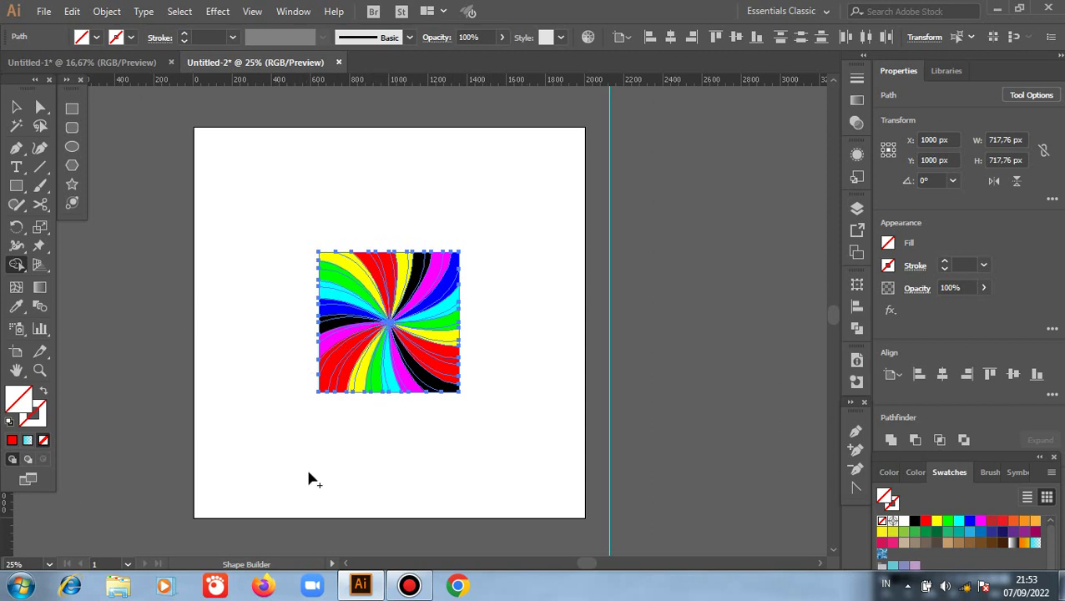
{"action": "key", "text": "v"}
{"action": "left_click", "coordinate": [285, 474]}
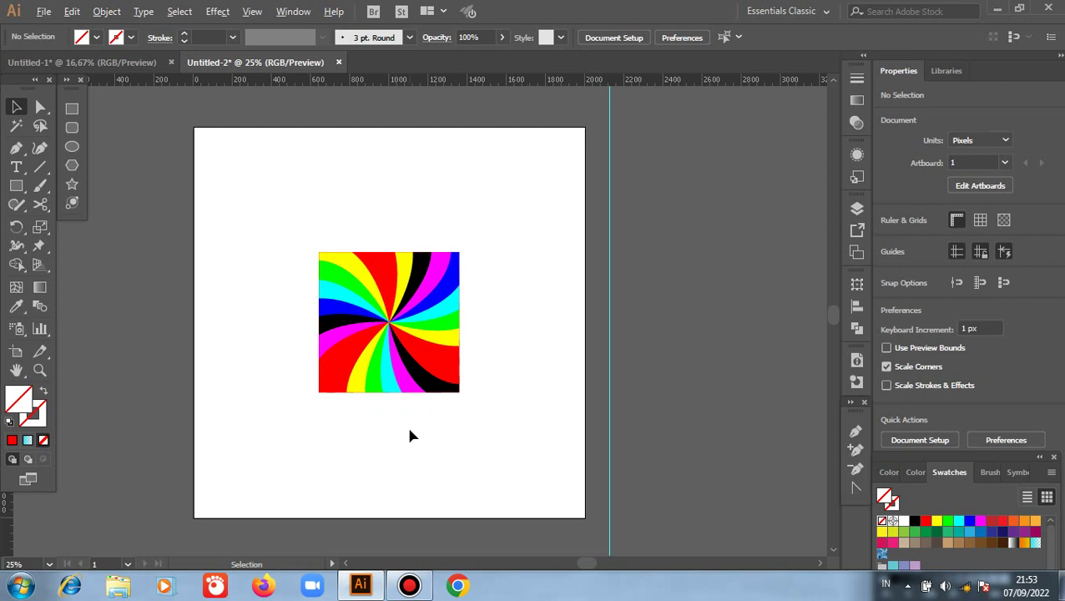
Duplicate the whole swirl square diagonally down and to the left so that the copy overlaps the original's lower-left quarter.
{"action": "scroll", "coordinate": [409, 434], "scroll_direction": "up", "scroll_amount": 1}
{"action": "left_click_drag", "start_coordinate": [220, 162], "coordinate": [525, 406]}
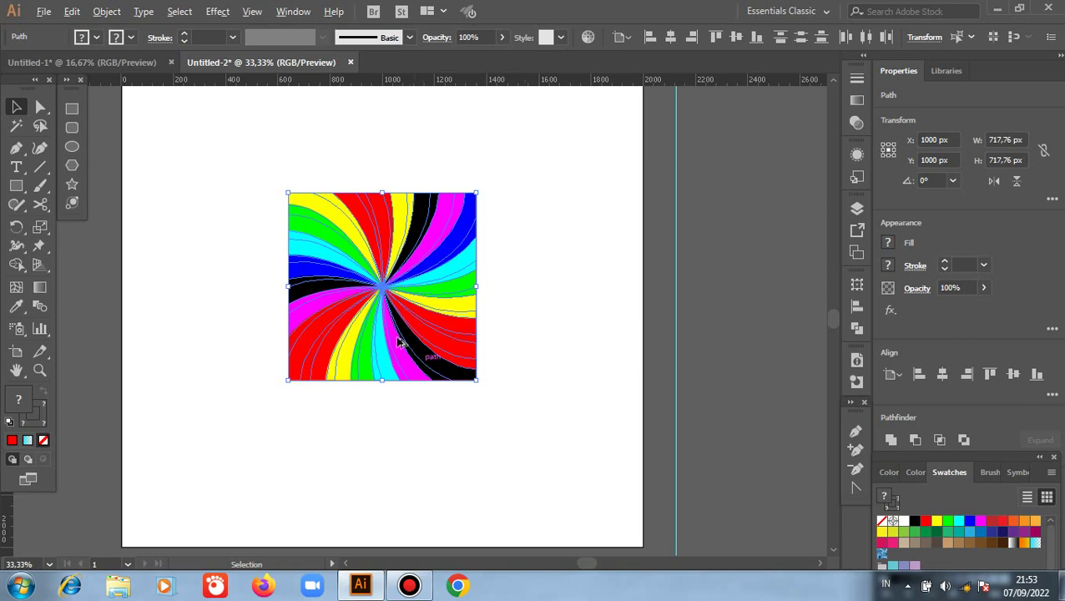
{"action": "left_click_drag", "start_coordinate": [399, 341], "coordinate": [319, 439]}
{"action": "left_click", "coordinate": [453, 458]}
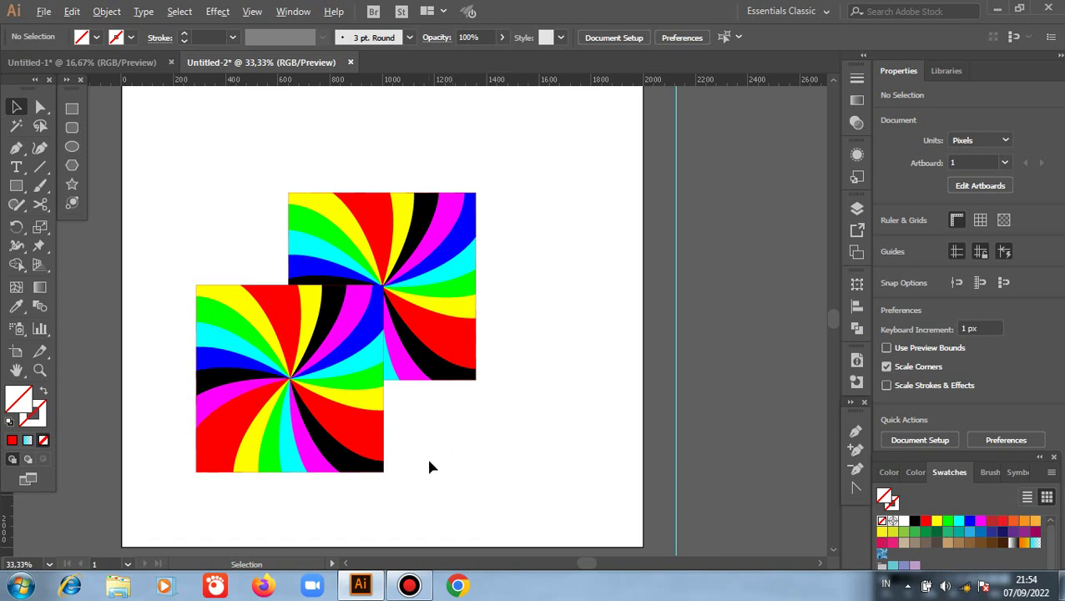
Select both overlapping swirl squares and group them.
{"action": "scroll", "coordinate": [440, 470], "scroll_direction": "down", "scroll_amount": 1}
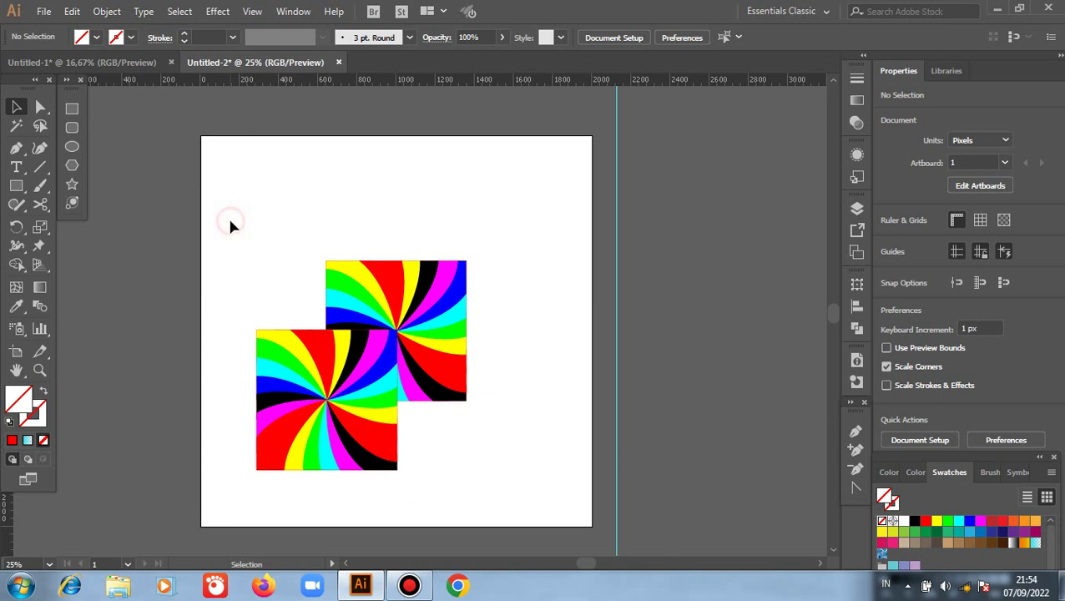
{"action": "left_click_drag", "start_coordinate": [230, 222], "coordinate": [491, 503]}
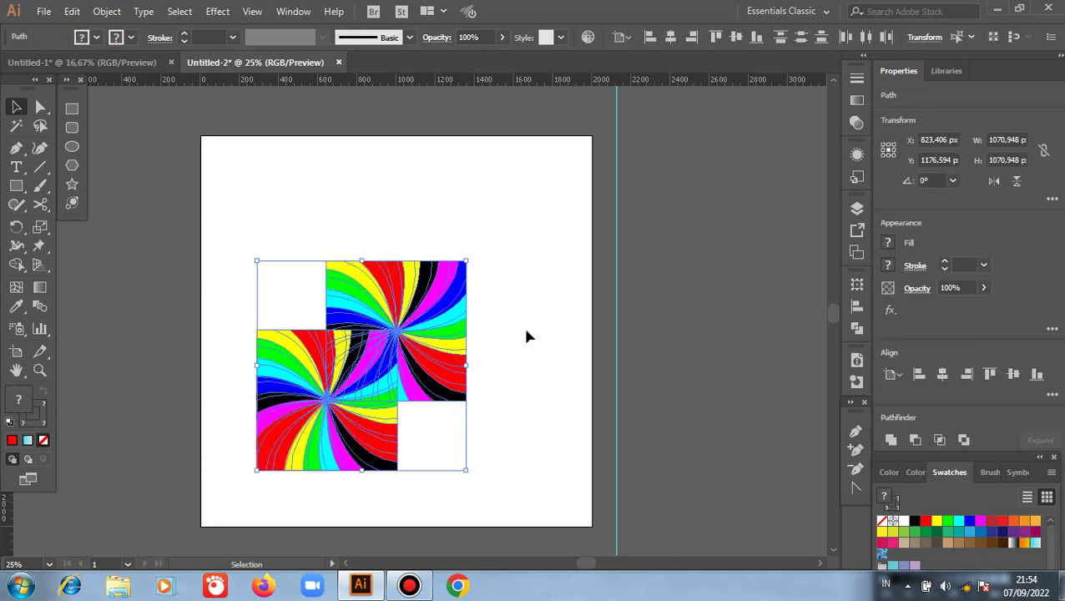
{"action": "left_click", "coordinate": [514, 323]}
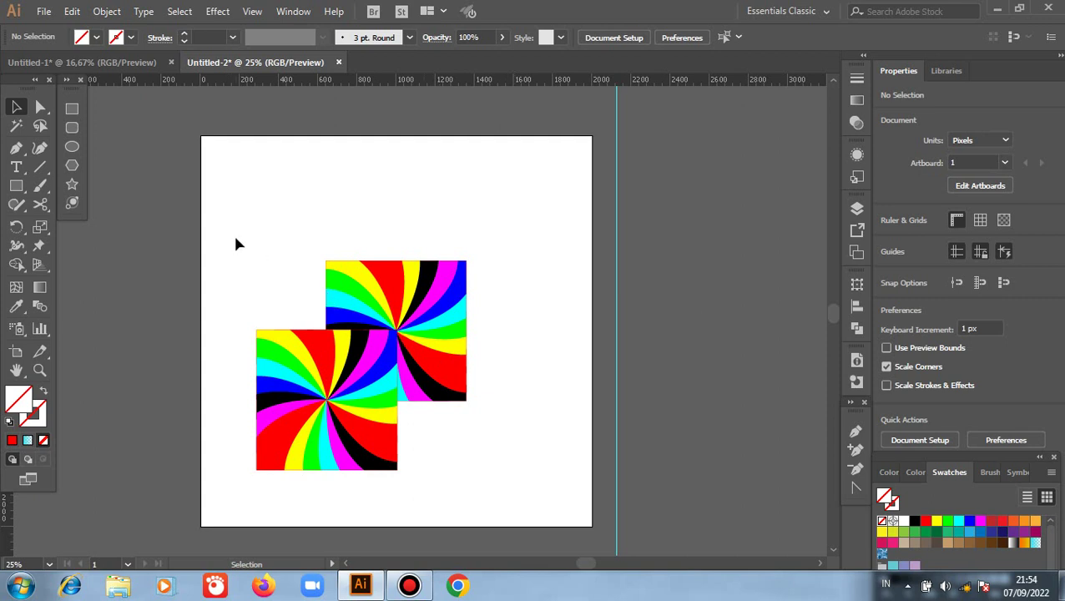
{"action": "left_click_drag", "start_coordinate": [236, 239], "coordinate": [508, 474]}
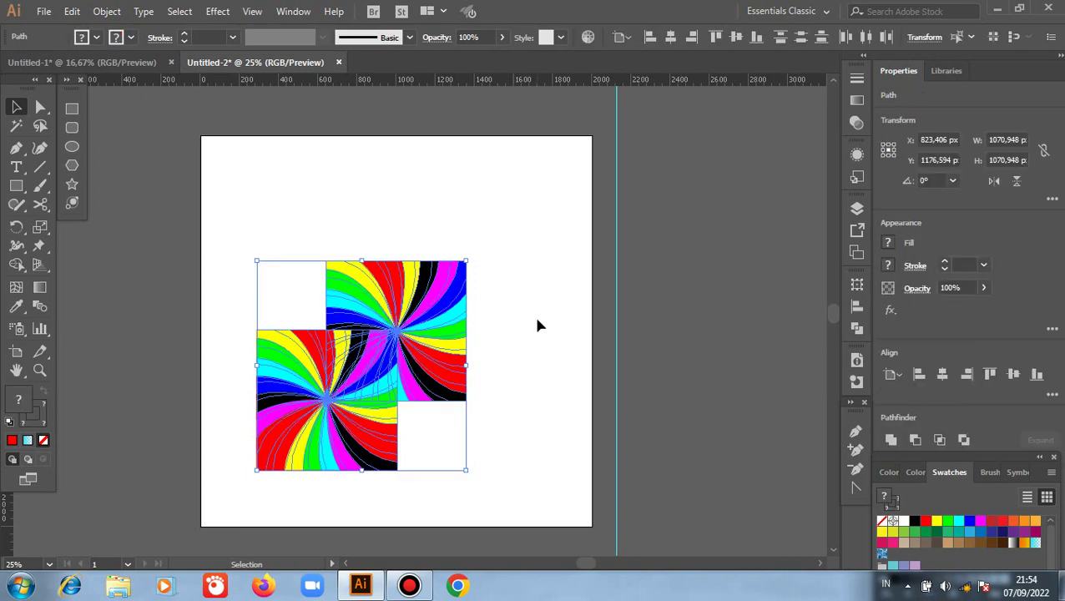
{"action": "right_click", "coordinate": [534, 317]}
{"action": "left_click", "coordinate": [576, 107]}
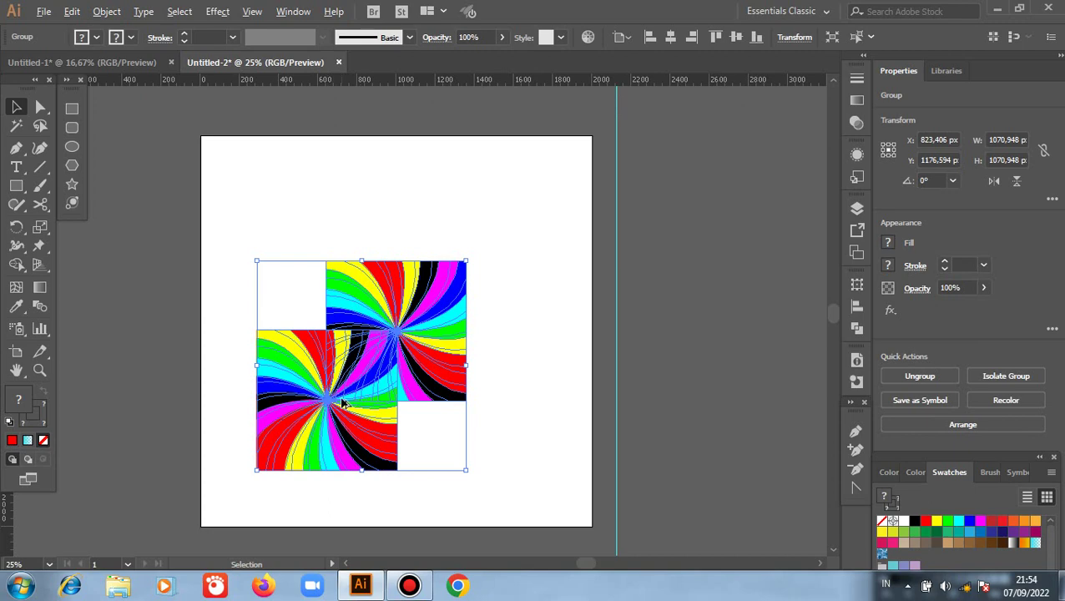
Move the grouped swirl pair to the artboard's upper-left corner and duplicate it horizontally across the artboard's right edge.
{"action": "left_click_drag", "start_coordinate": [341, 401], "coordinate": [288, 300]}
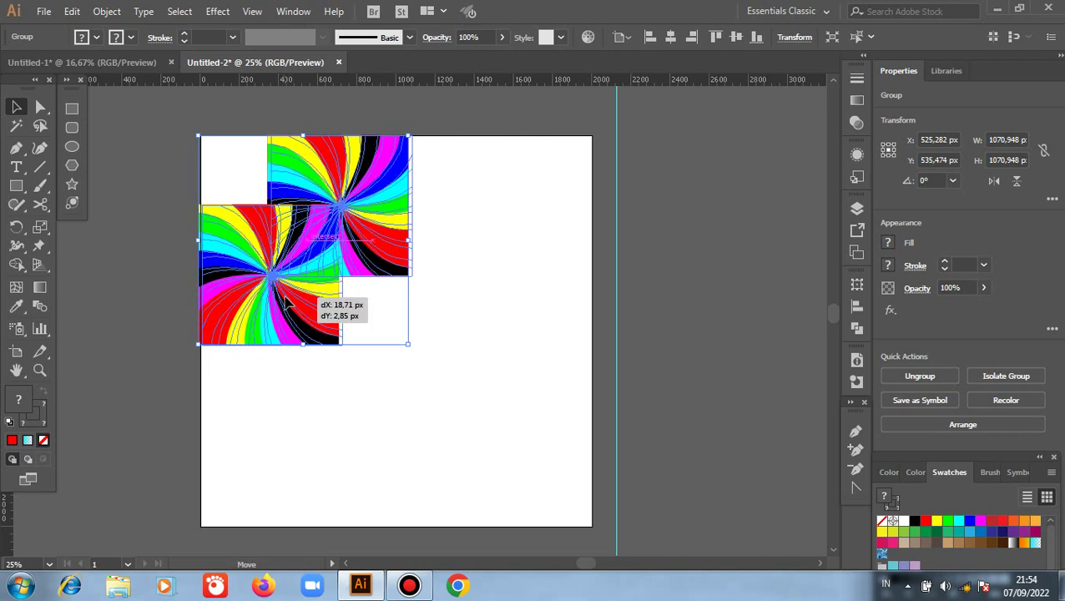
{"action": "left_click", "coordinate": [364, 466]}
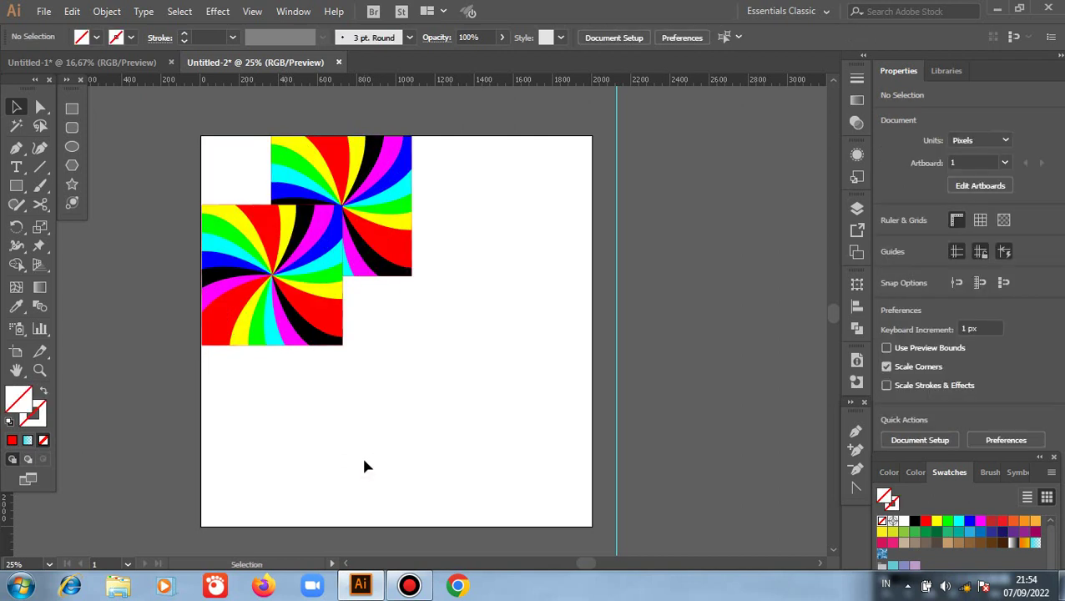
{"action": "left_click_drag", "start_coordinate": [187, 101], "coordinate": [406, 338]}
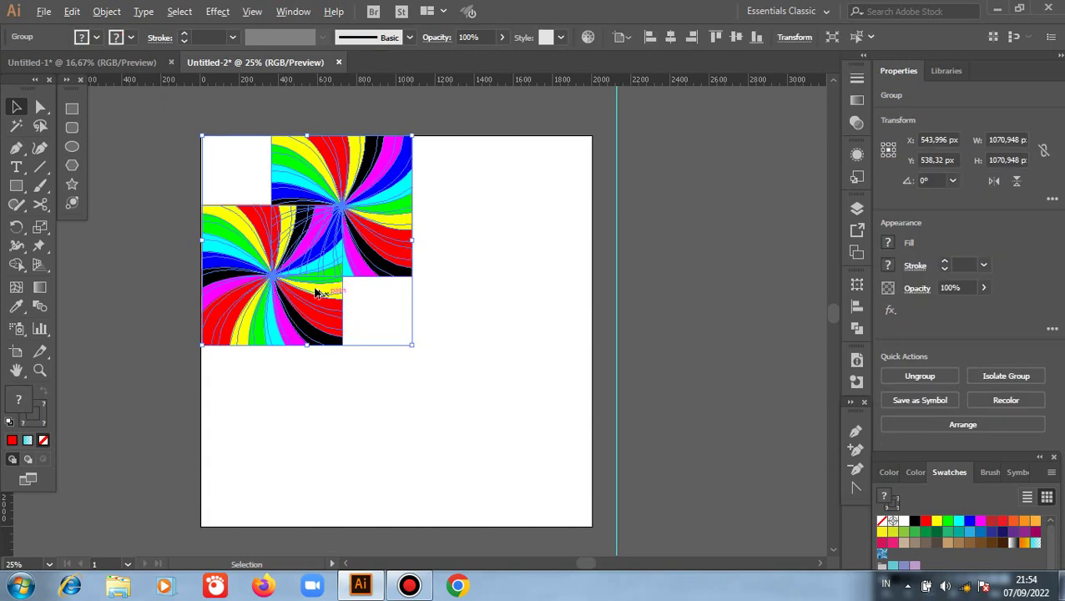
{"action": "left_click_drag", "start_coordinate": [314, 289], "coordinate": [567, 279]}
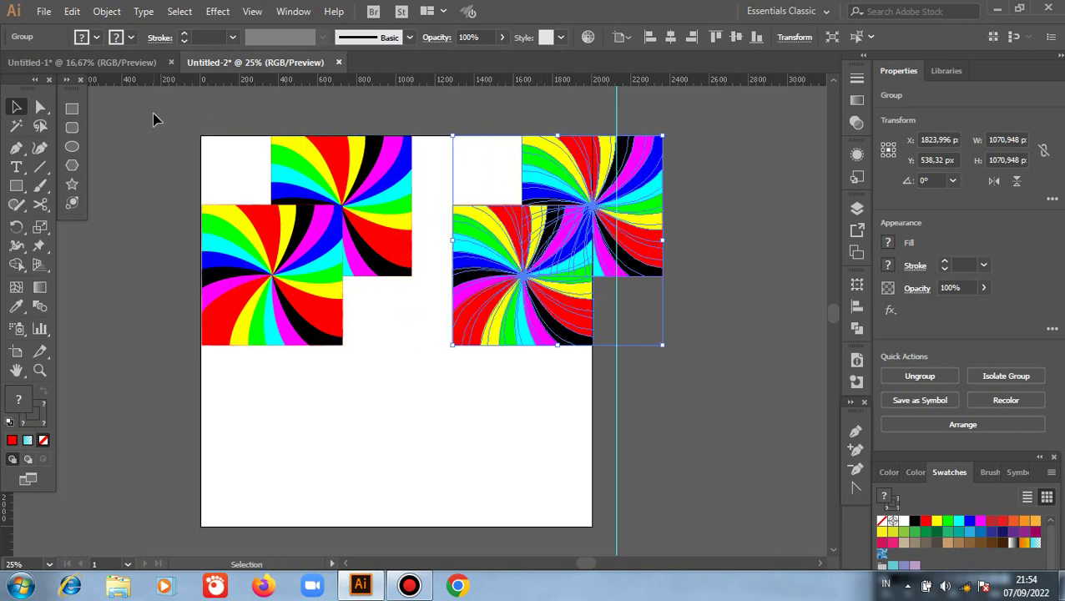
Scale the original swirl group at the artboard's upper left down proportionally to about 991 px wide.
{"action": "left_click_drag", "start_coordinate": [154, 113], "coordinate": [366, 307]}
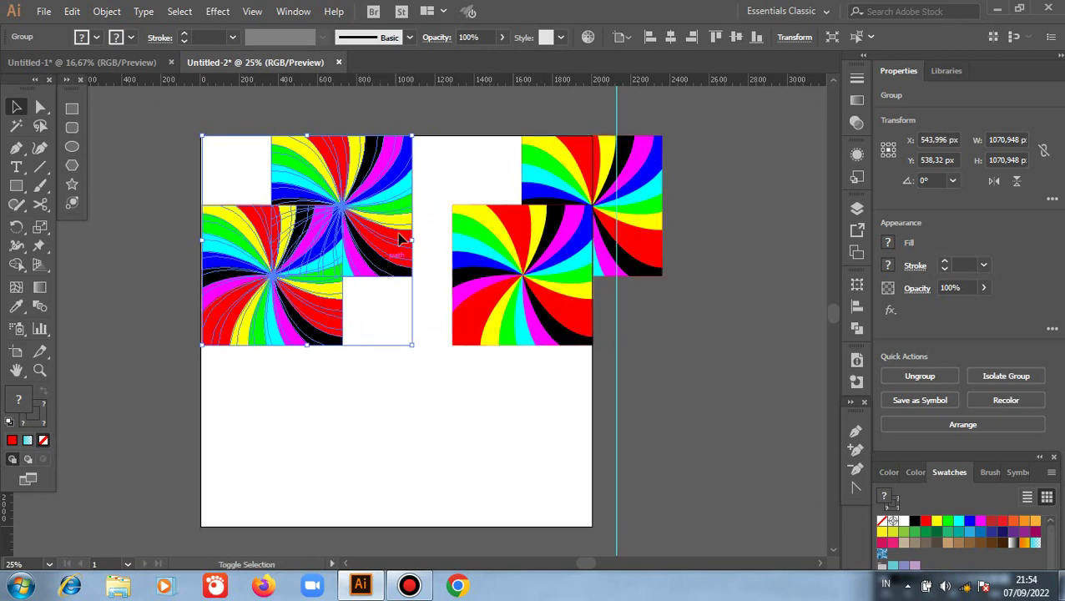
{"action": "left_click_drag", "start_coordinate": [413, 240], "coordinate": [392, 238]}
{"action": "left_click_drag", "start_coordinate": [322, 299], "coordinate": [332, 322]}
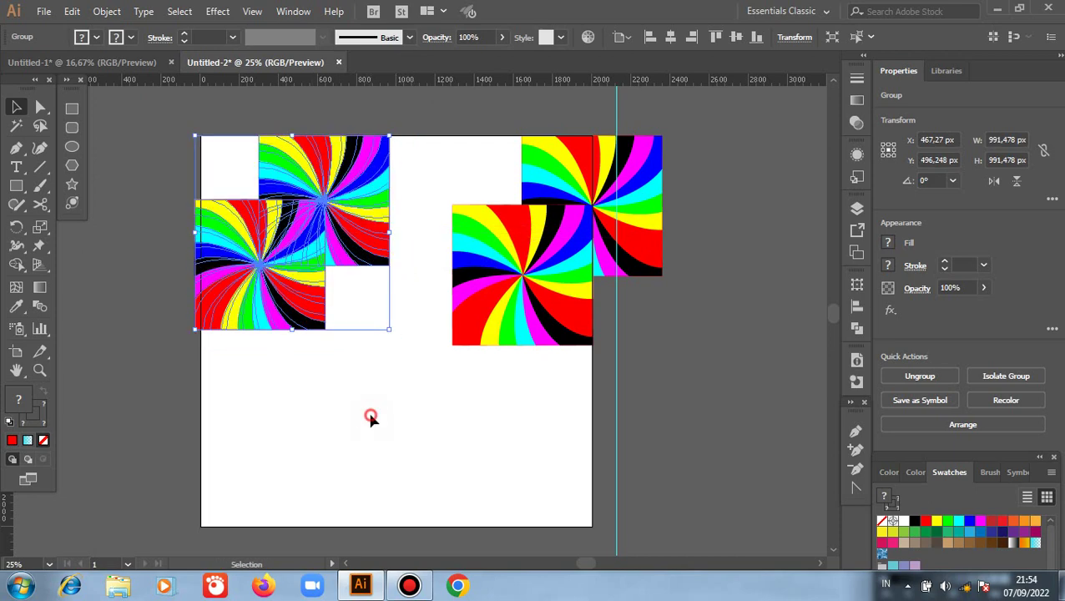
Delete the larger swirl group that extends past the artboard's right edge.
{"action": "left_click", "coordinate": [455, 171]}
{"action": "left_click", "coordinate": [538, 311]}
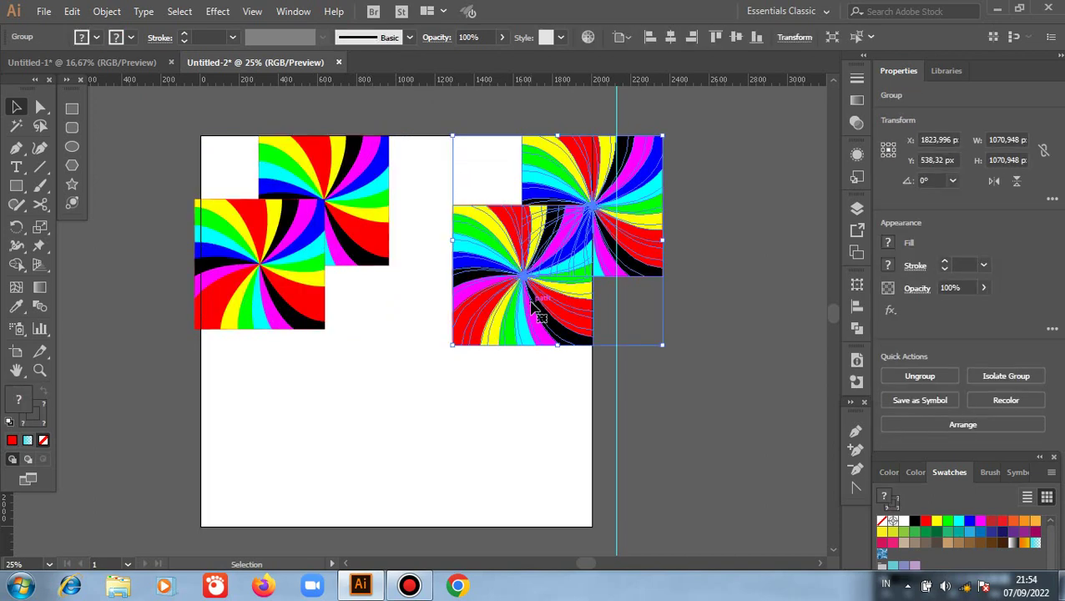
{"action": "key", "text": "Delete"}
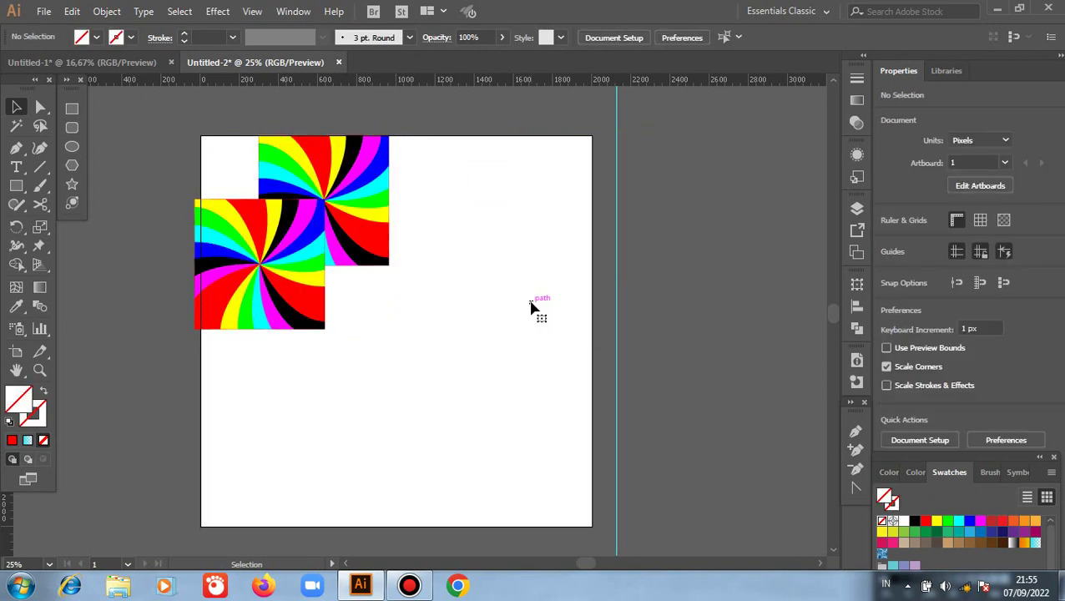
Align the scaled swirl group with the artboard's upper-left corner.
{"action": "left_click_drag", "start_coordinate": [221, 155], "coordinate": [385, 288]}
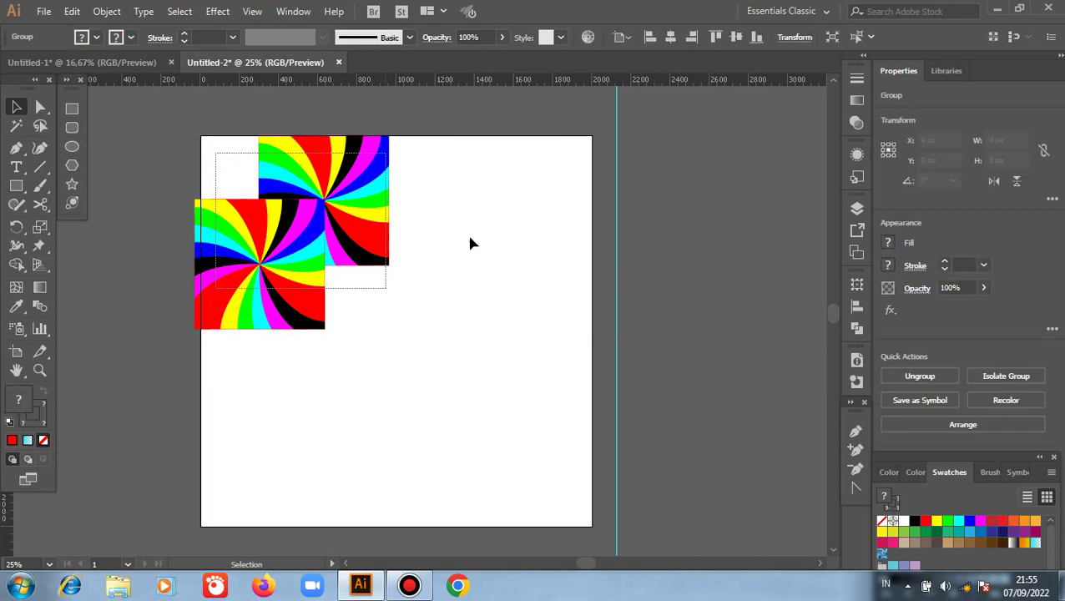
{"action": "right_click", "coordinate": [467, 230]}
{"action": "left_click", "coordinate": [418, 247]}
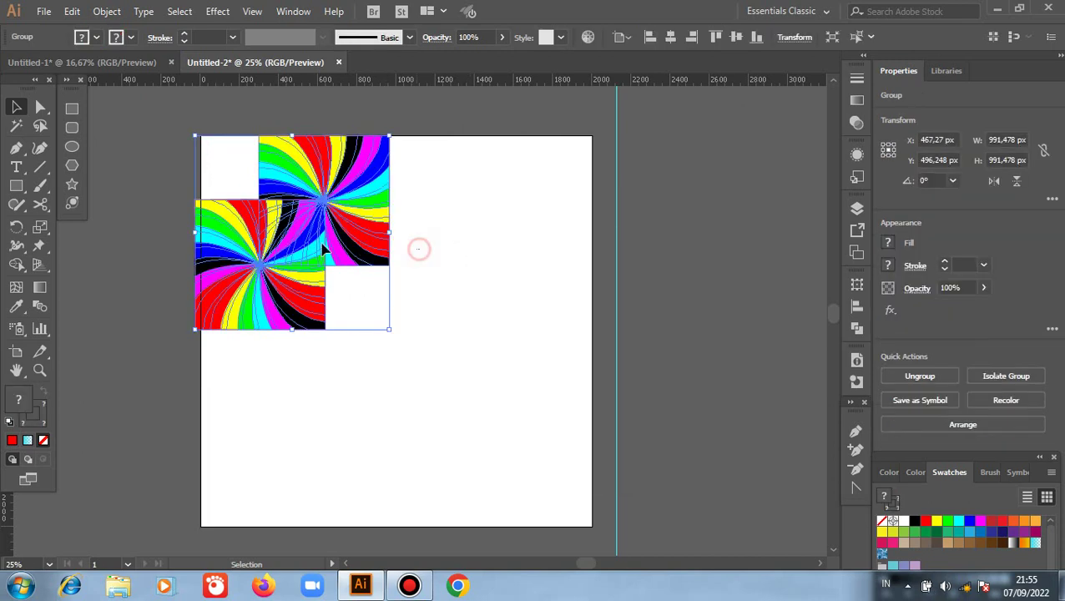
{"action": "left_click_drag", "start_coordinate": [286, 272], "coordinate": [292, 273]}
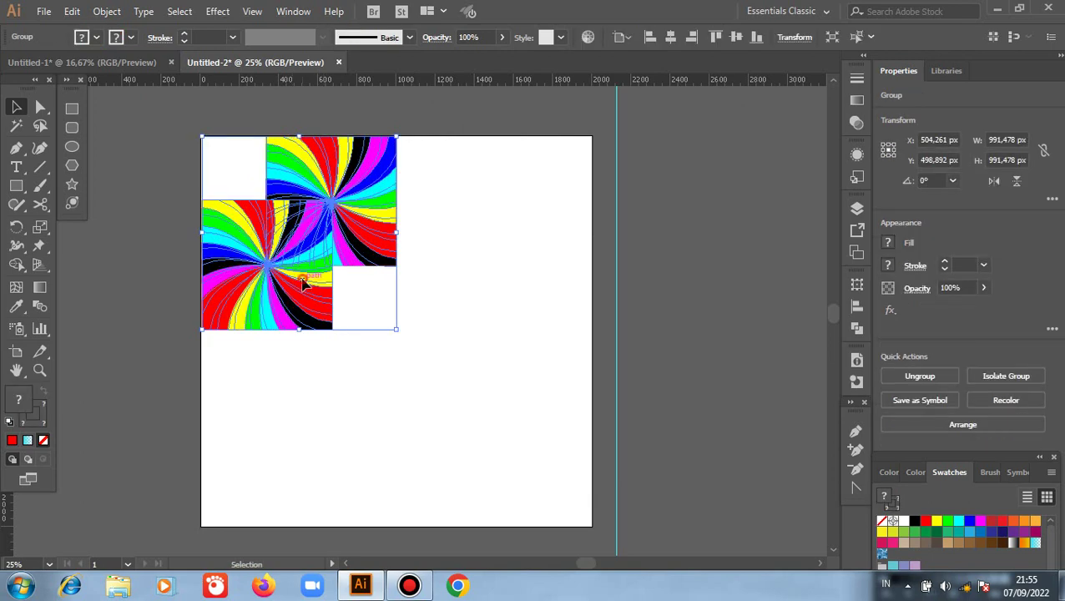
Duplicate the swirl group horizontally so that the copy sits directly against the original's right side.
{"action": "left_click_drag", "start_coordinate": [303, 281], "coordinate": [509, 393]}
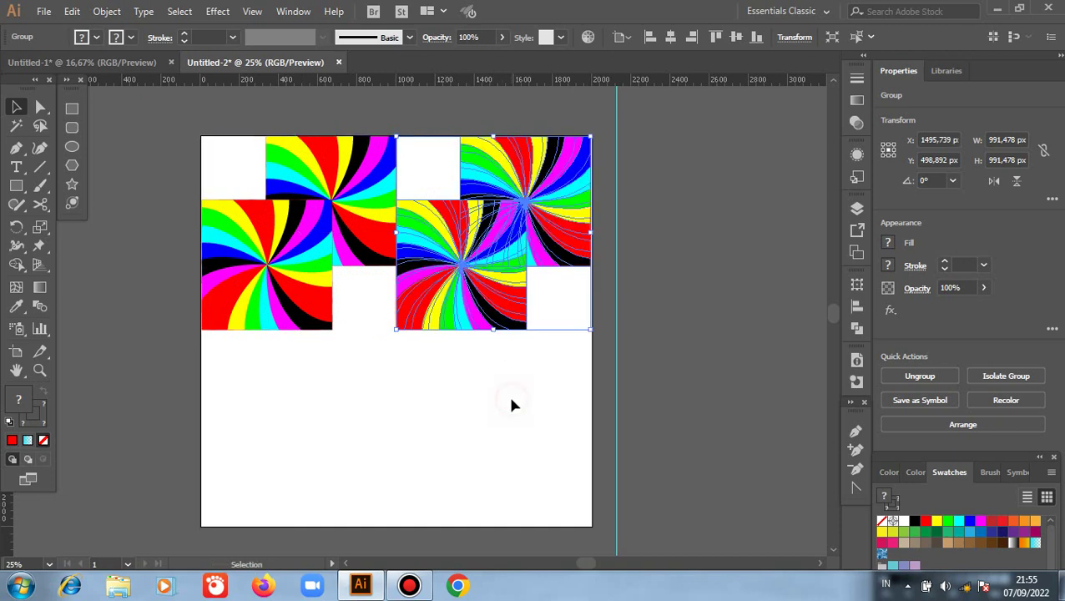
{"action": "left_click", "coordinate": [357, 376]}
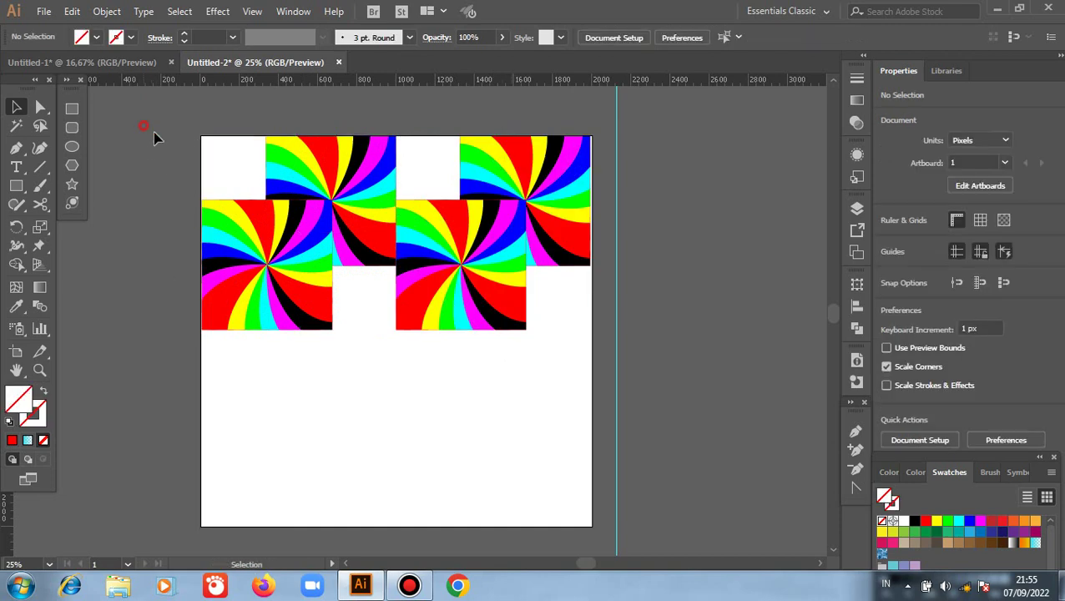
{"action": "left_click_drag", "start_coordinate": [153, 132], "coordinate": [589, 380]}
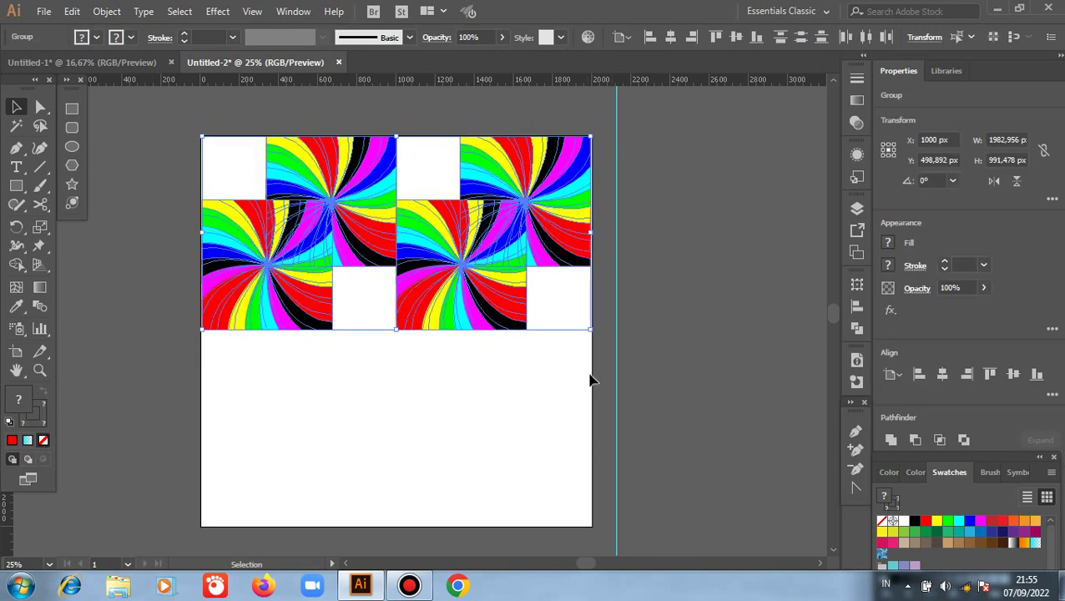
{"action": "left_click", "coordinate": [520, 467]}
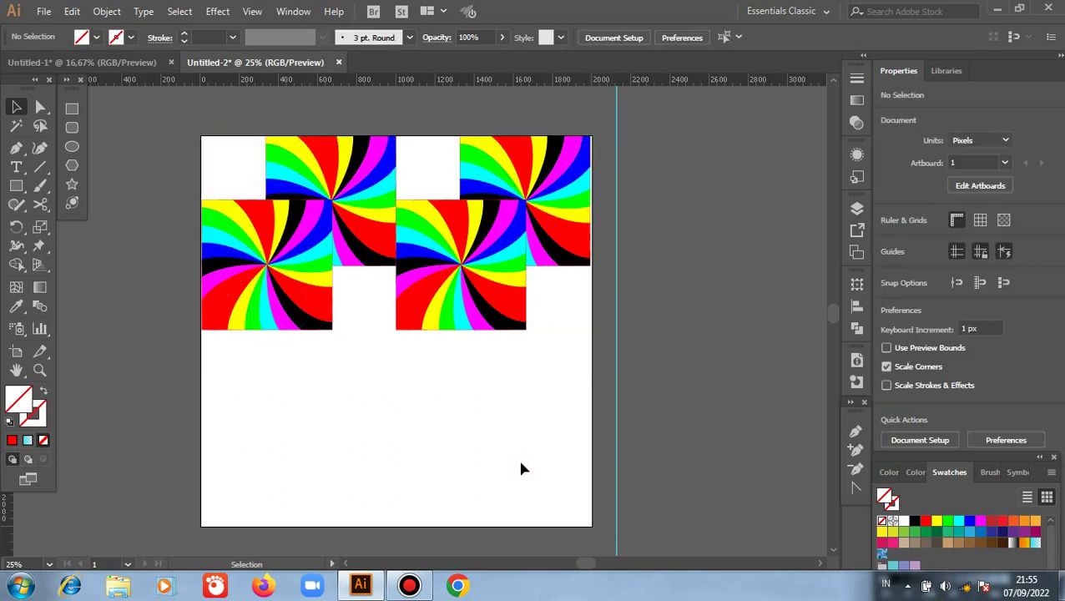
Widen the right-hand swirl group slightly so that it reaches the artboard's right edge, and deselect it.
{"action": "left_click", "coordinate": [558, 213]}
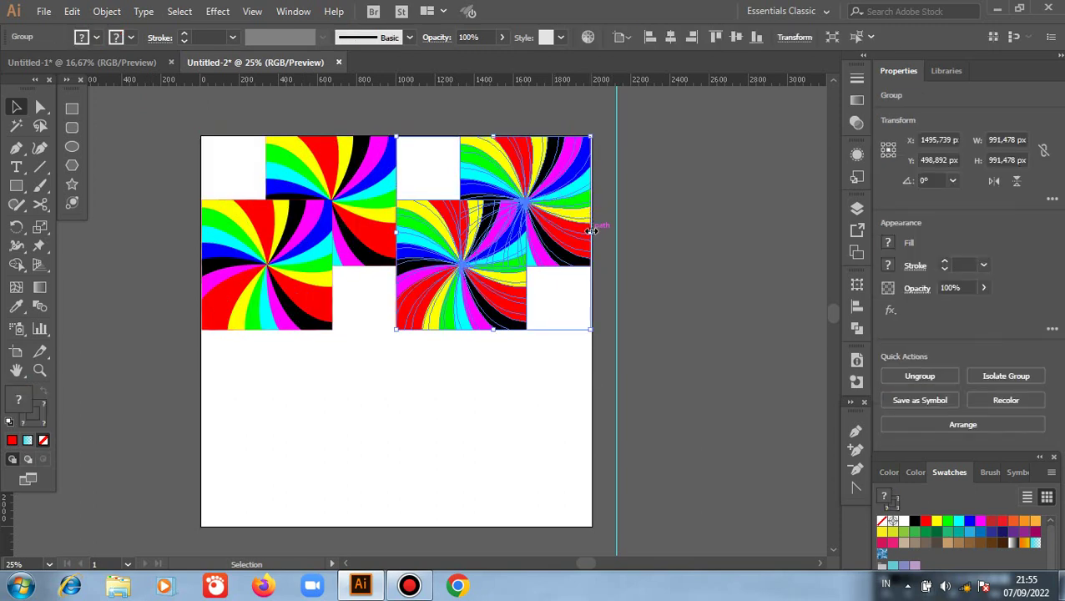
{"action": "left_click_drag", "start_coordinate": [592, 233], "coordinate": [593, 233]}
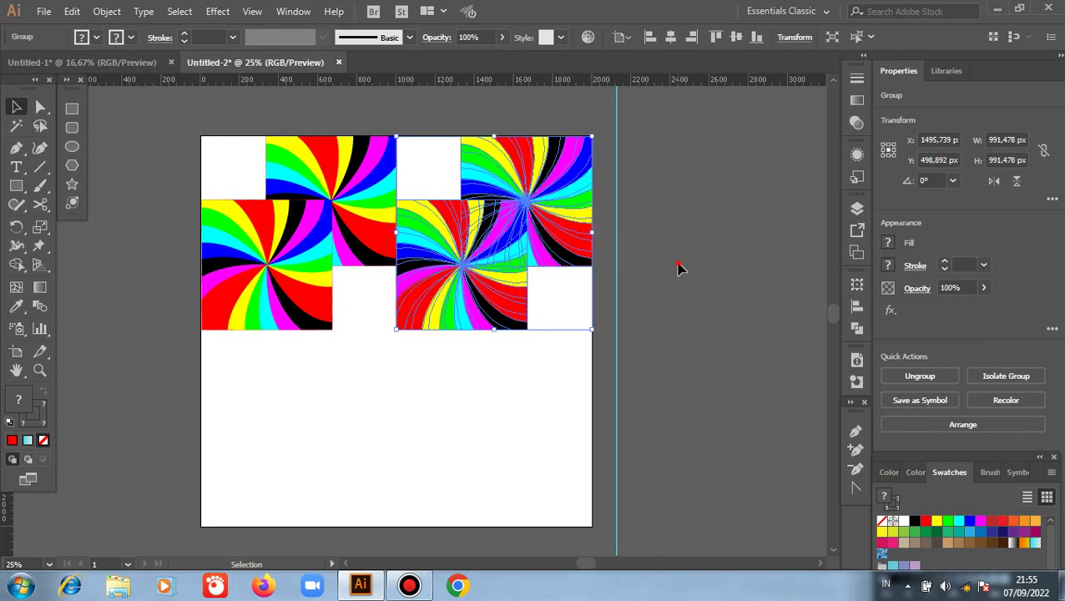
{"action": "left_click", "coordinate": [679, 268]}
Duplicate both swirl groups into the artboard's lower half and fit the copies flush below the upper row, about 1005 px high.
{"action": "left_click_drag", "start_coordinate": [149, 123], "coordinate": [553, 361]}
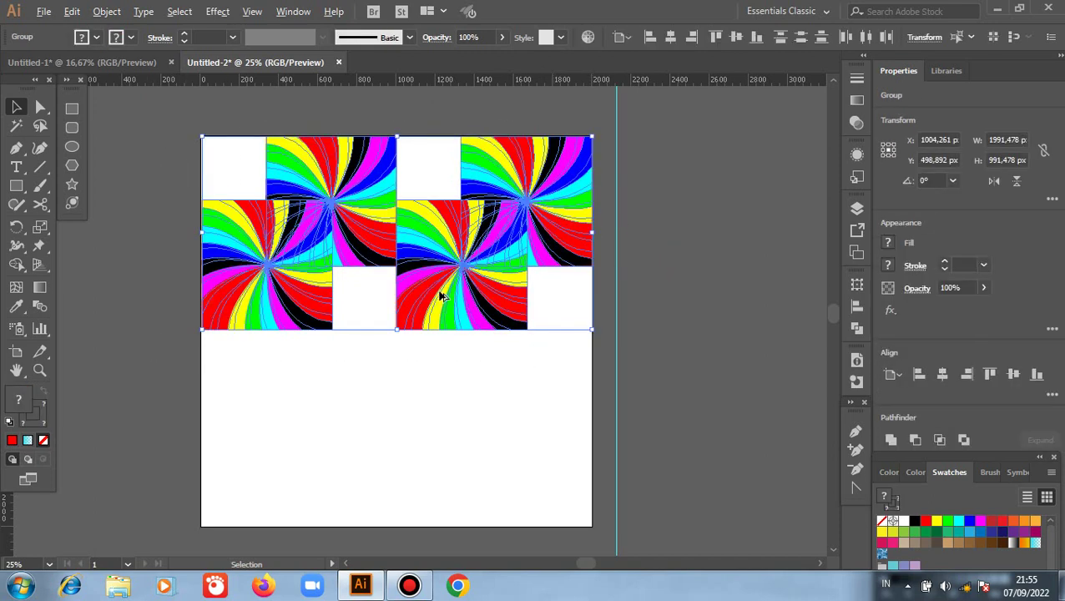
{"action": "left_click_drag", "start_coordinate": [440, 294], "coordinate": [397, 325]}
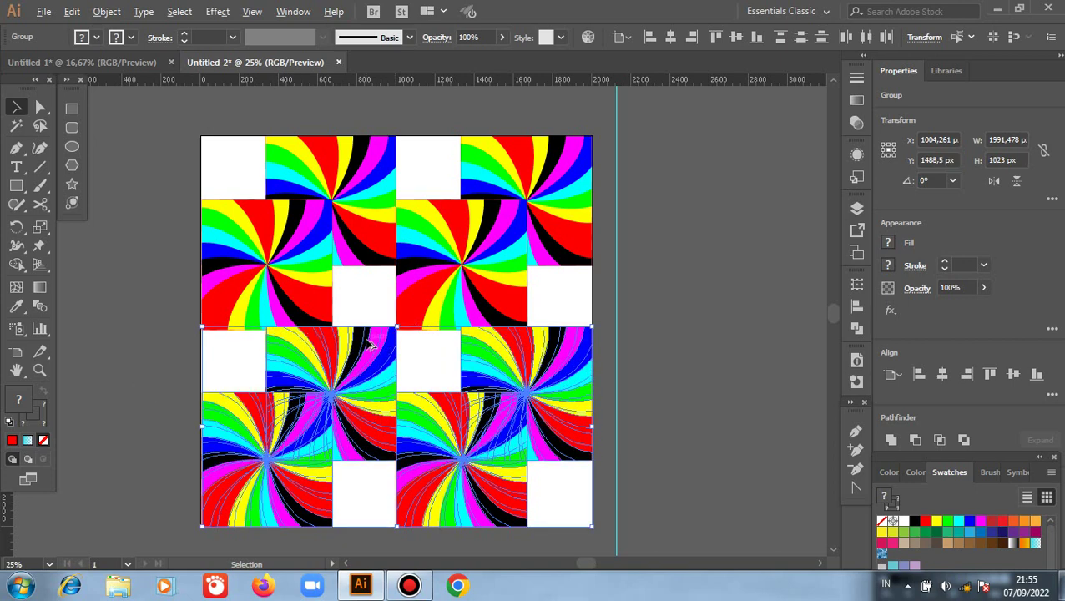
{"action": "key", "text": "ctrl+1"}
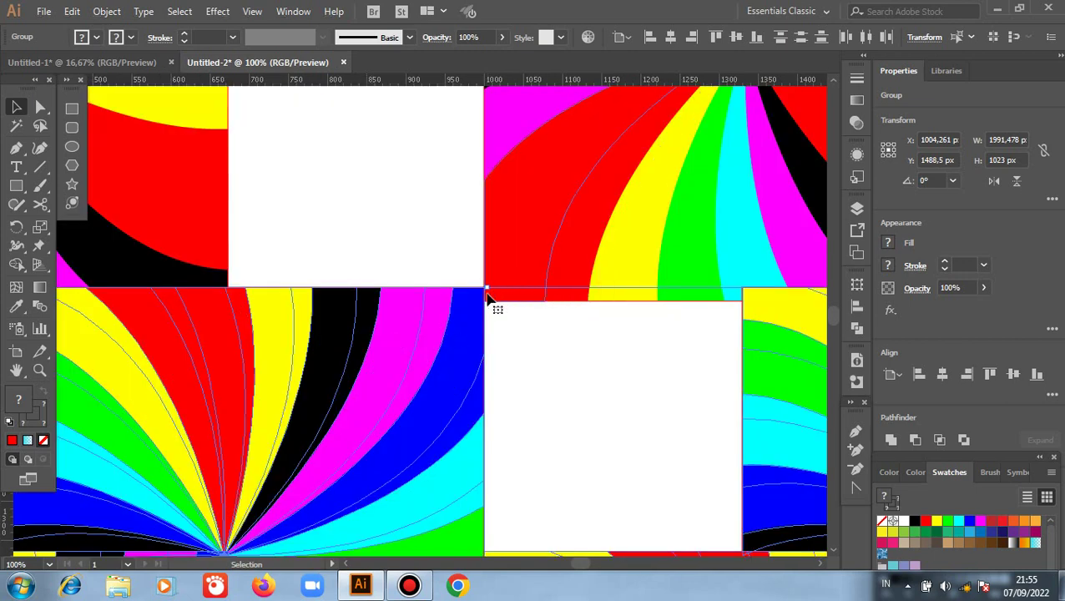
{"action": "left_click_drag", "start_coordinate": [486, 292], "coordinate": [487, 304]}
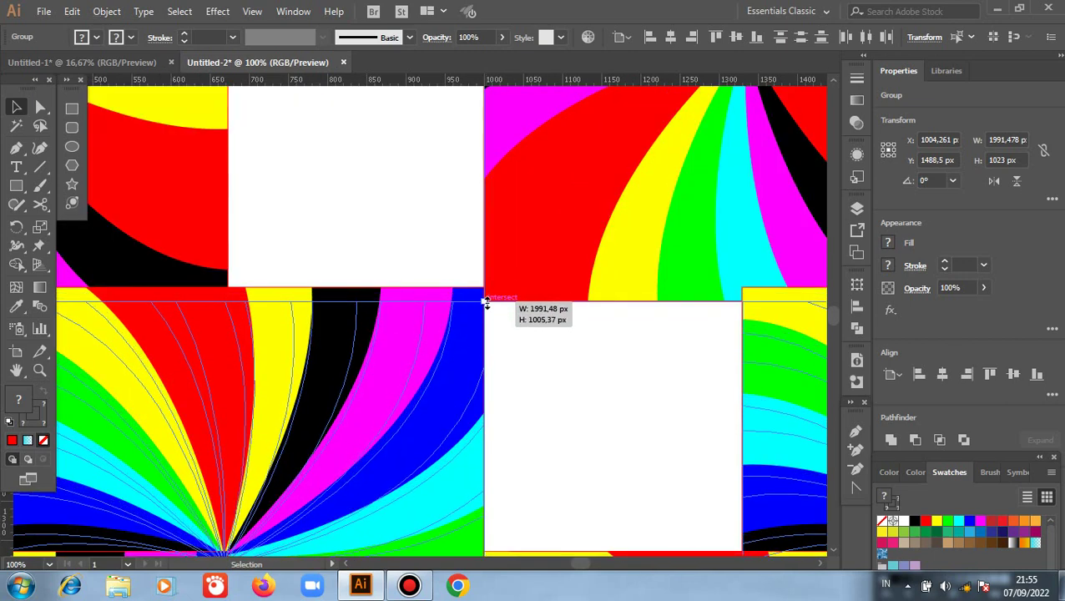
{"action": "left_click_drag", "start_coordinate": [548, 391], "coordinate": [551, 390]}
{"action": "left_click", "coordinate": [551, 389]}
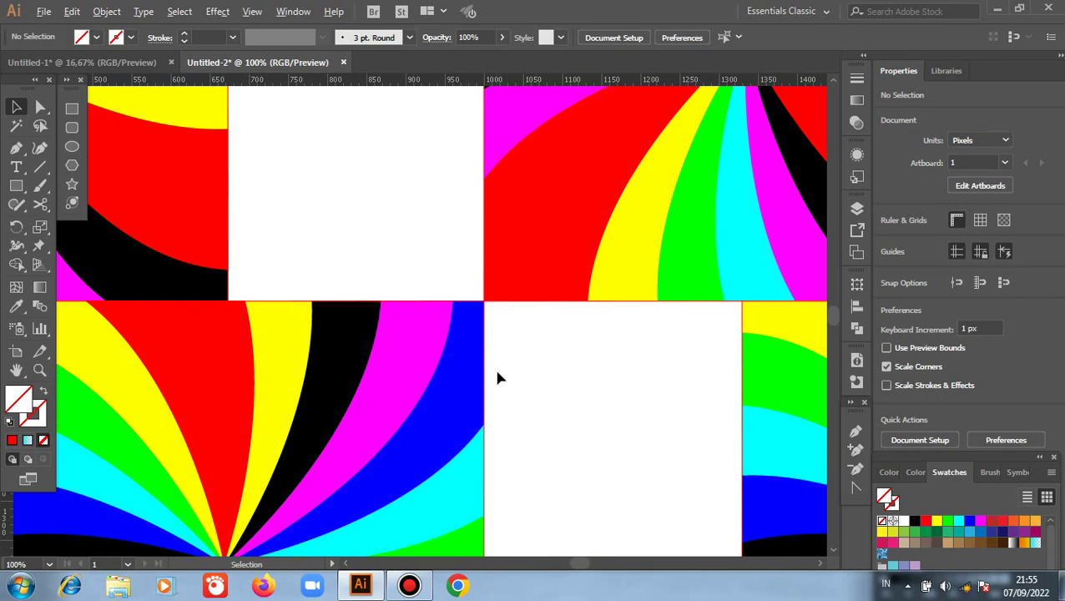
Draw a square about 330 px wide over the white gap in the artboard's upper-left corner and fill it with dark navy blue.
{"action": "scroll", "coordinate": [497, 378], "scroll_direction": "down", "scroll_amount": 1}
{"action": "scroll", "coordinate": [570, 392], "scroll_direction": "down", "scroll_amount": 5}
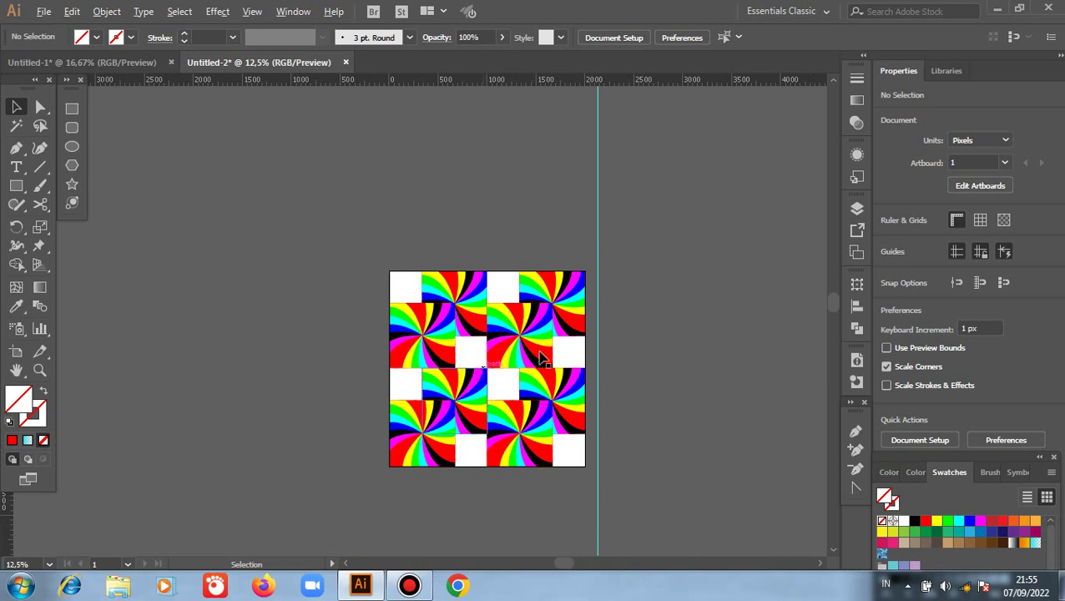
{"action": "scroll", "coordinate": [551, 348], "scroll_direction": "up", "scroll_amount": 2}
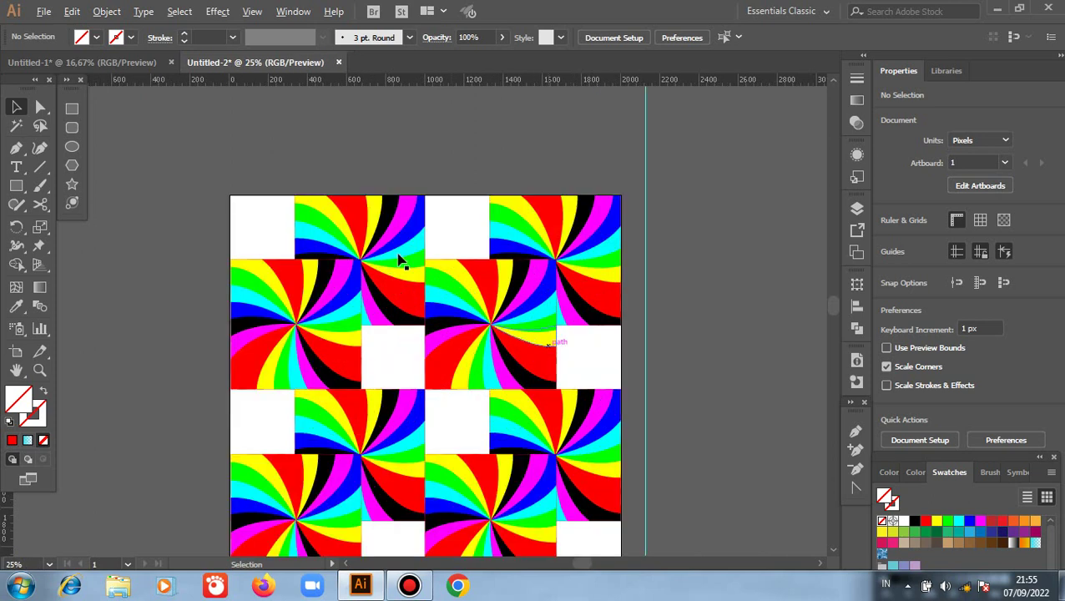
{"action": "left_click", "coordinate": [71, 111]}
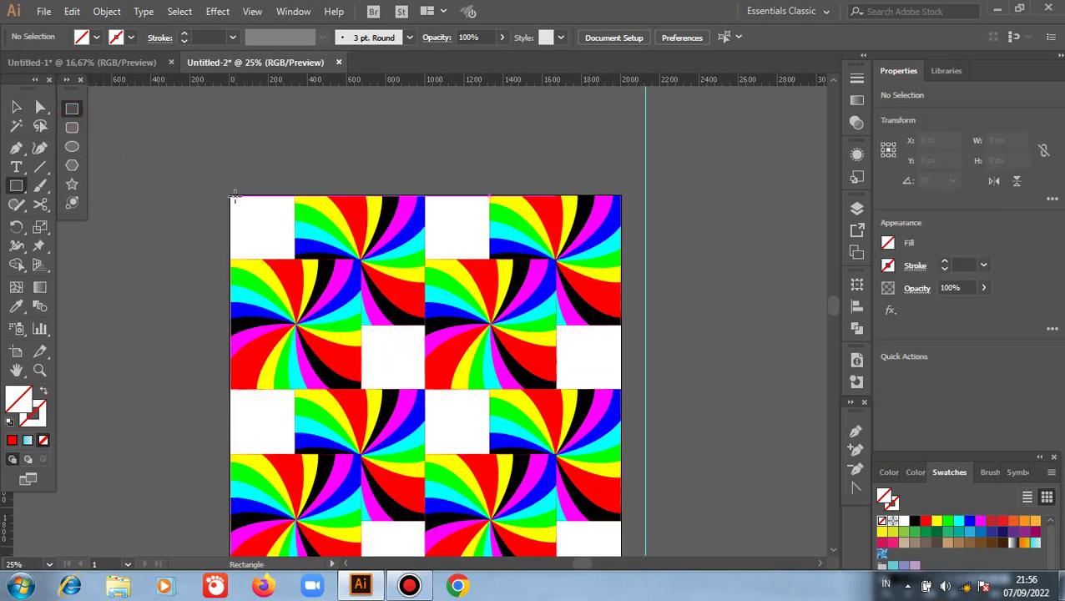
{"action": "left_click_drag", "start_coordinate": [231, 195], "coordinate": [293, 257]}
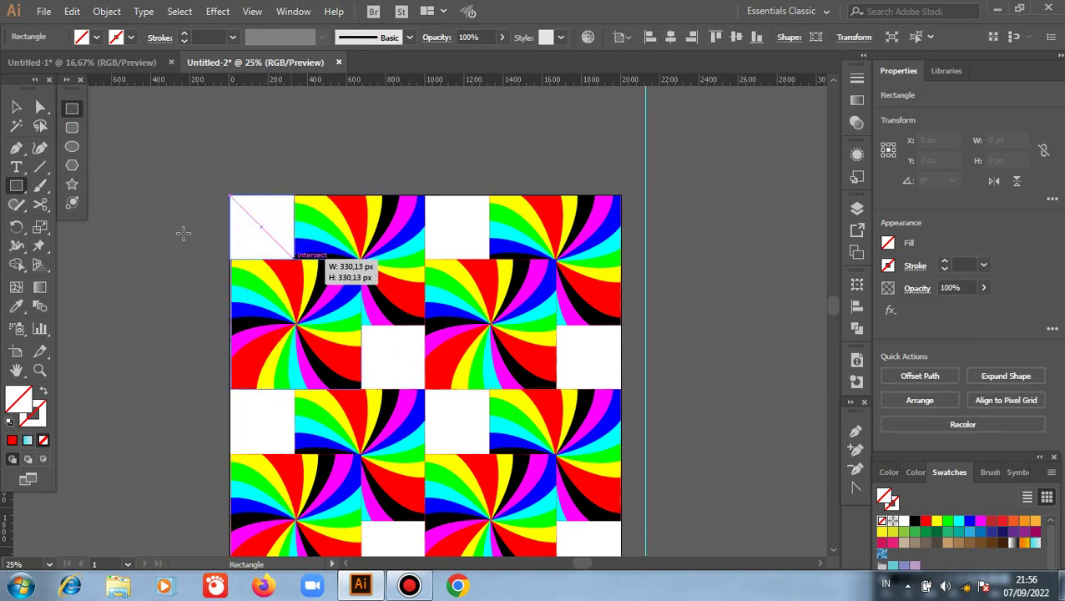
{"action": "key", "text": "v"}
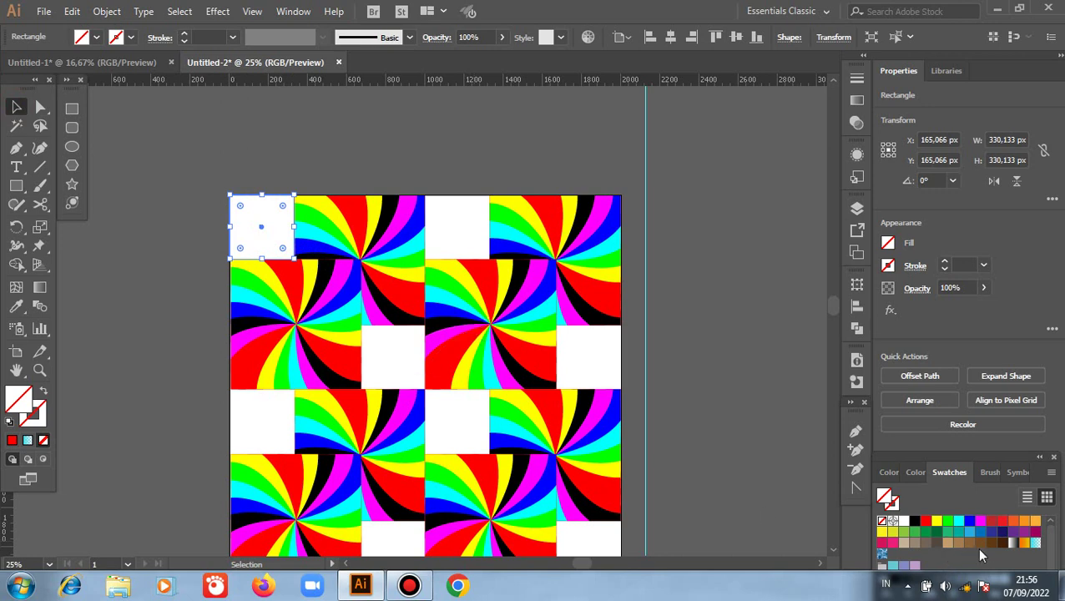
{"action": "left_click", "coordinate": [1003, 532]}
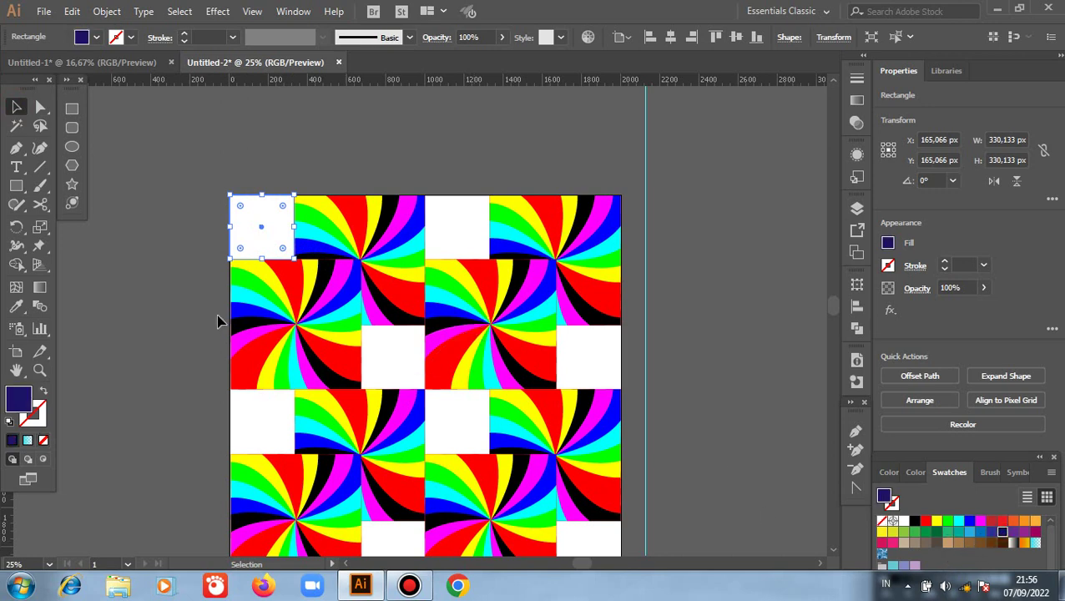
{"action": "left_click", "coordinate": [172, 298]}
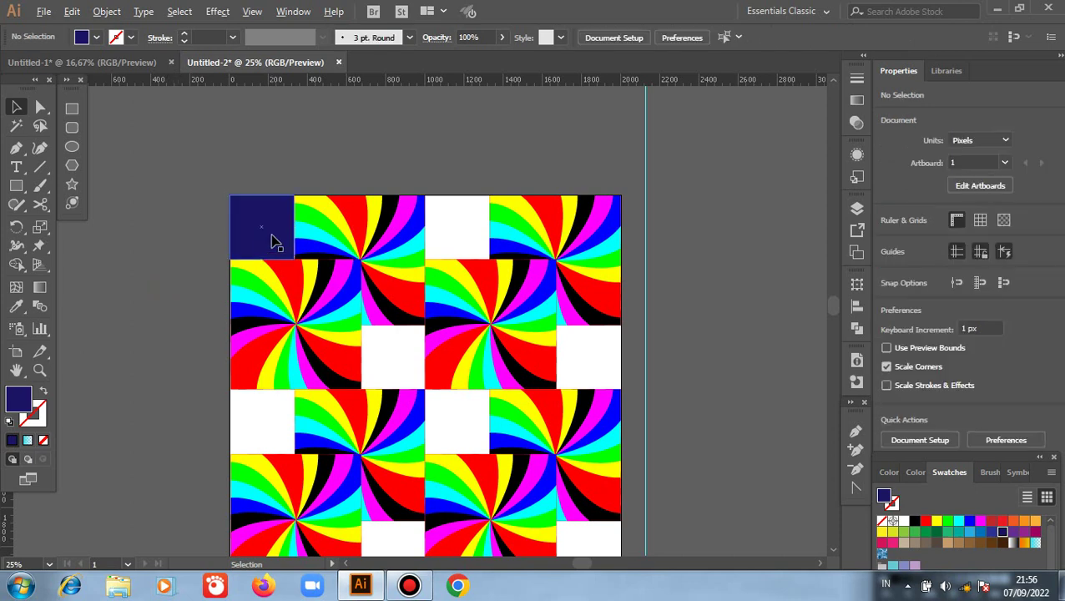
Duplicate the navy square into the other white gap in the artboard's top row and fill the copy with dark magenta.
{"action": "left_click_drag", "start_coordinate": [272, 240], "coordinate": [469, 250]}
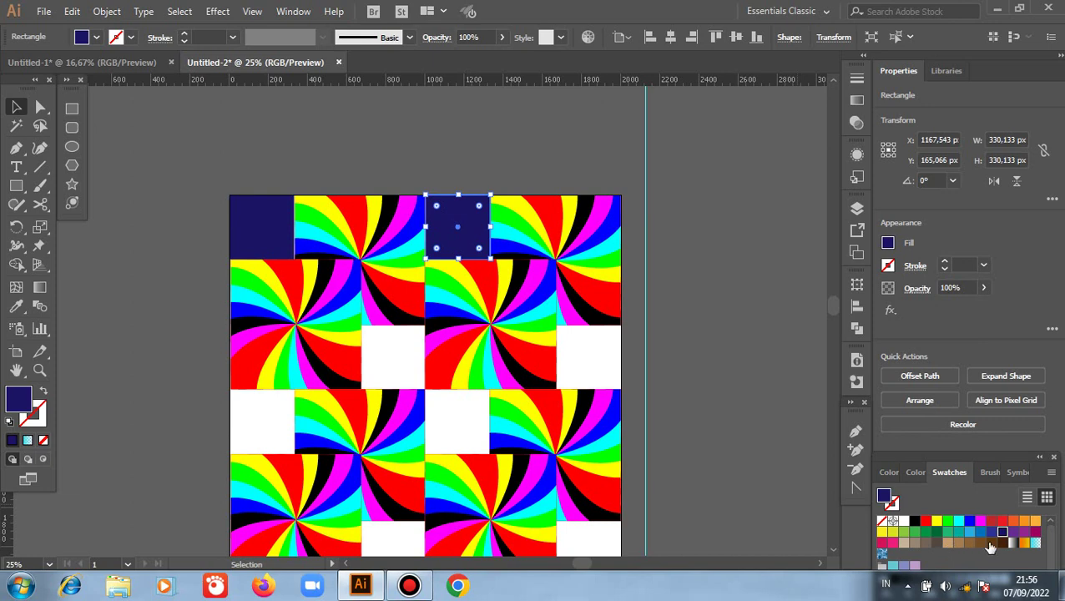
{"action": "left_click", "coordinate": [1035, 531]}
{"action": "left_click", "coordinate": [755, 363]}
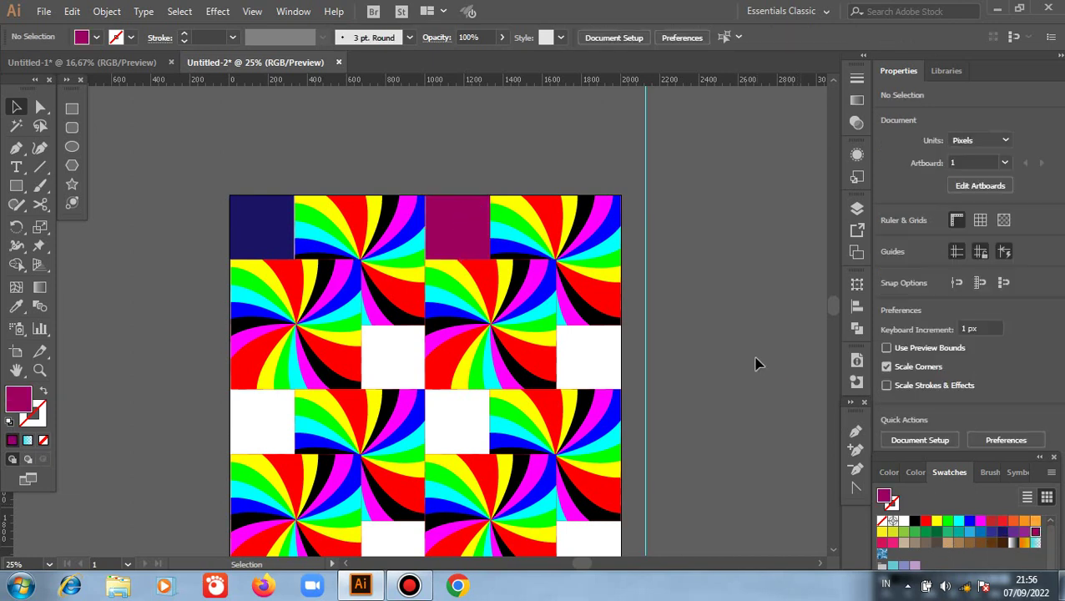
Duplicate the magenta square into the white gap below the upper-left swirl pair, fit it flush, and fill it with dark brown.
{"action": "scroll", "coordinate": [756, 363], "scroll_direction": "down", "scroll_amount": 1}
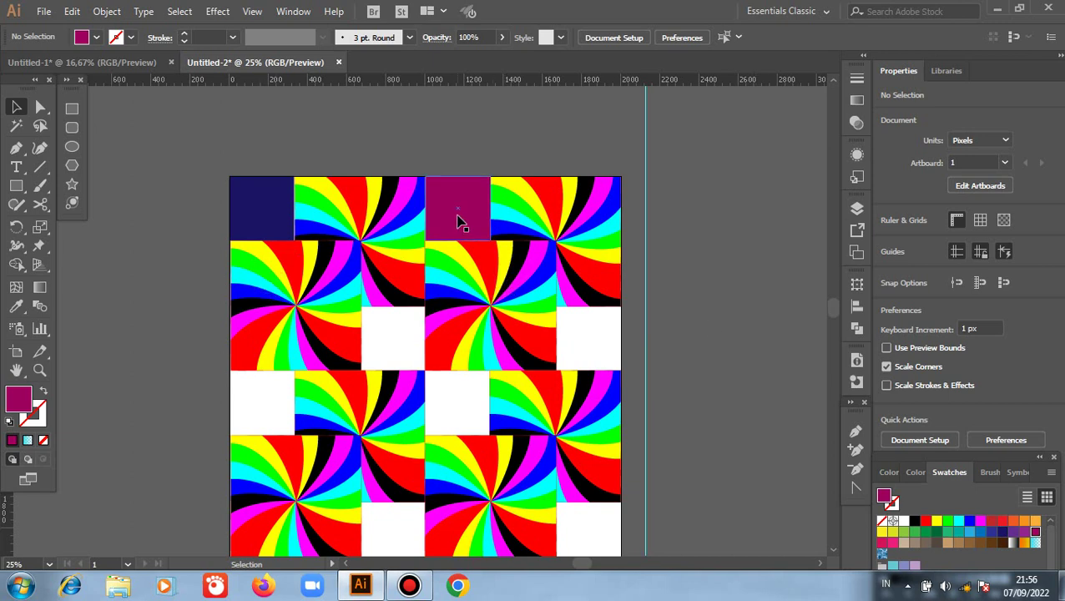
{"action": "left_click_drag", "start_coordinate": [457, 224], "coordinate": [398, 345]}
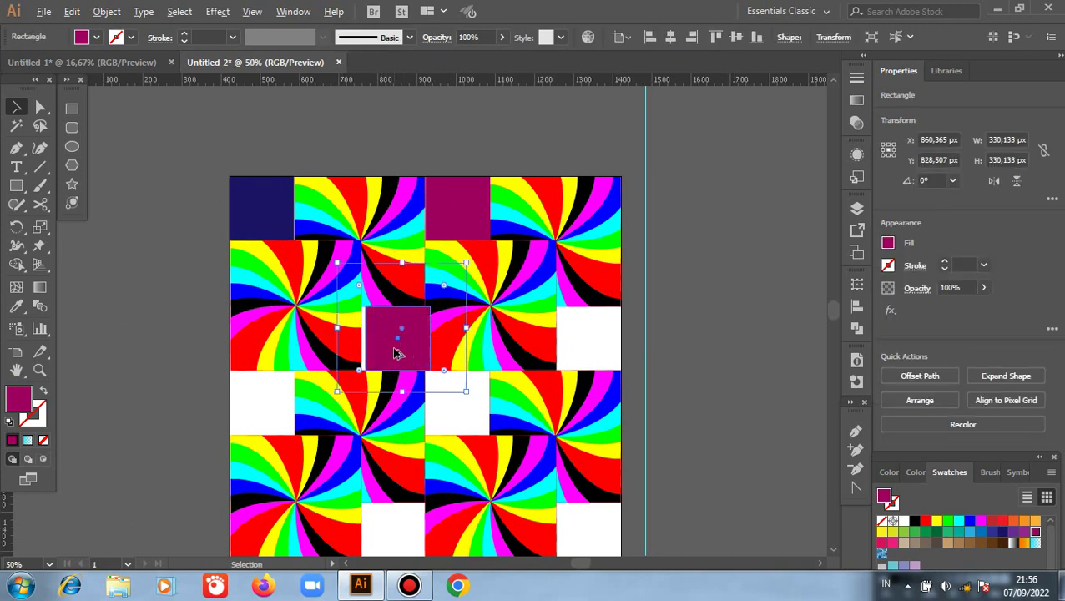
{"action": "scroll", "coordinate": [395, 349], "scroll_direction": "up", "scroll_amount": 2}
{"action": "left_click_drag", "start_coordinate": [388, 349], "coordinate": [382, 351]}
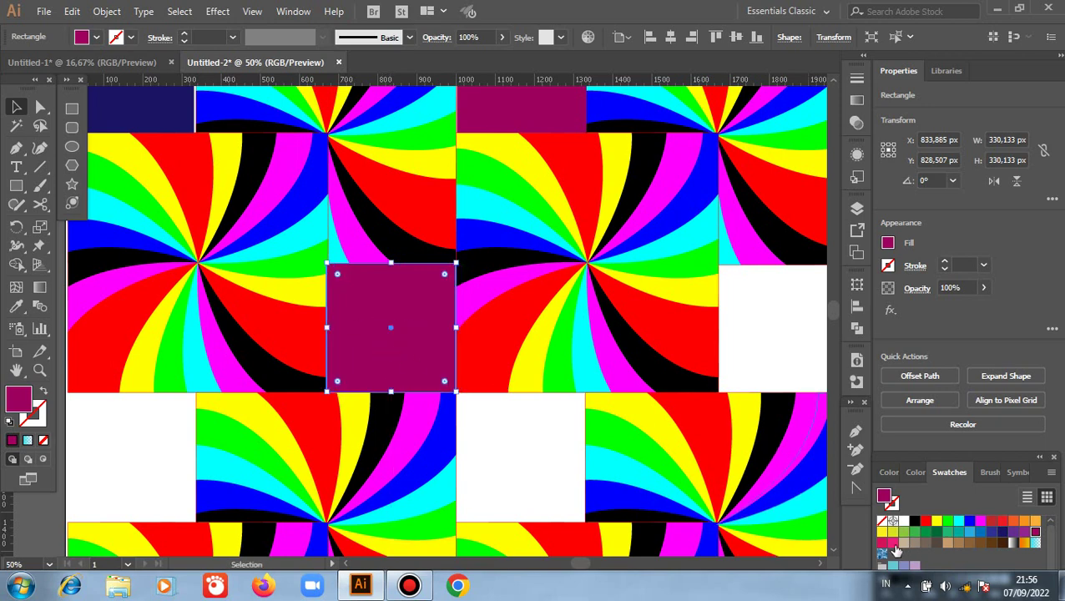
{"action": "left_click", "coordinate": [1000, 543]}
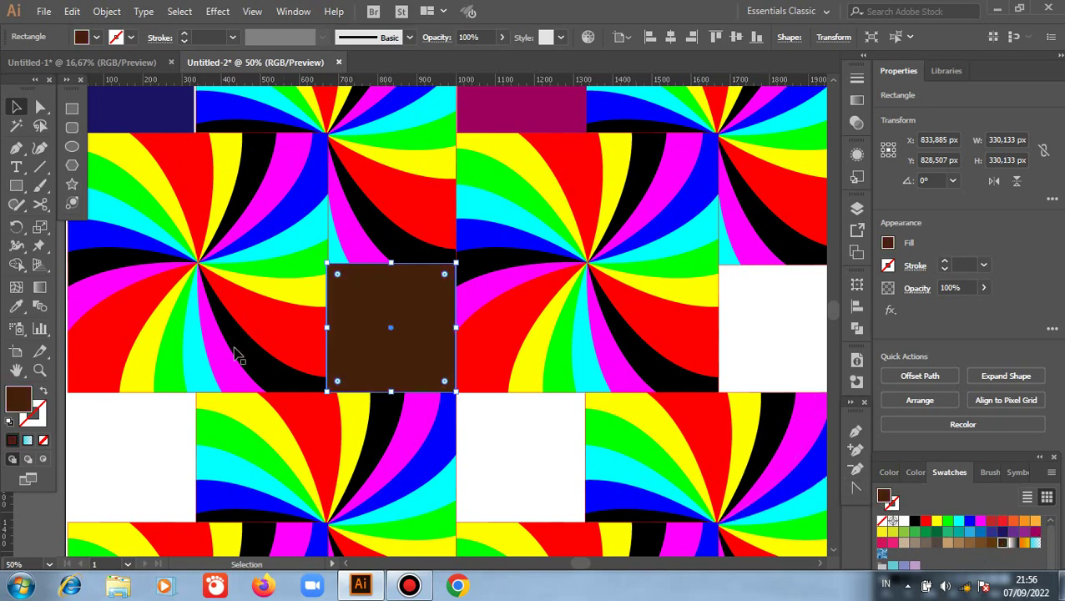
{"action": "scroll", "coordinate": [248, 345], "scroll_direction": "down", "scroll_amount": 1}
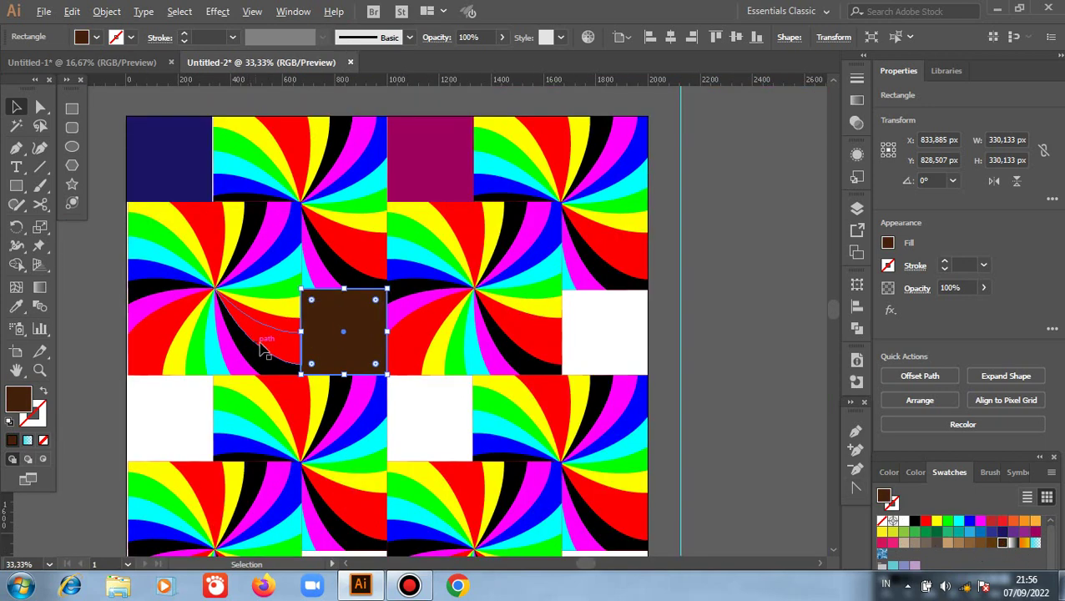
{"action": "left_click", "coordinate": [96, 343]}
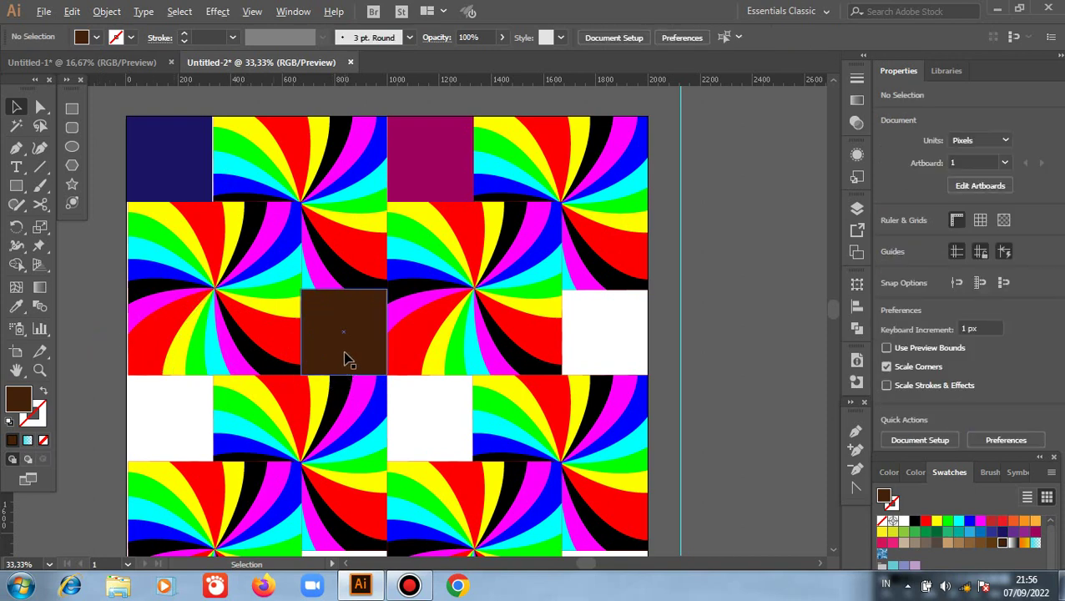
Duplicate the brown square into the white gap at the artboard's right edge in the same row and fill it with dark green.
{"action": "left_click_drag", "start_coordinate": [349, 359], "coordinate": [605, 354]}
{"action": "left_click_drag", "start_coordinate": [622, 358], "coordinate": [609, 357]}
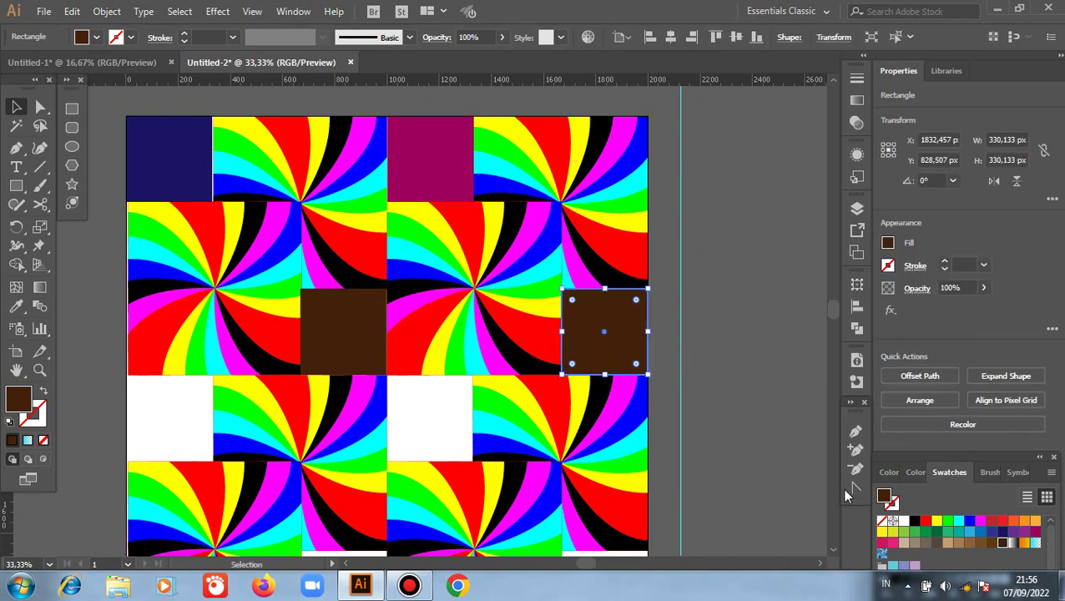
{"action": "left_click", "coordinate": [937, 532]}
{"action": "left_click", "coordinate": [723, 409]}
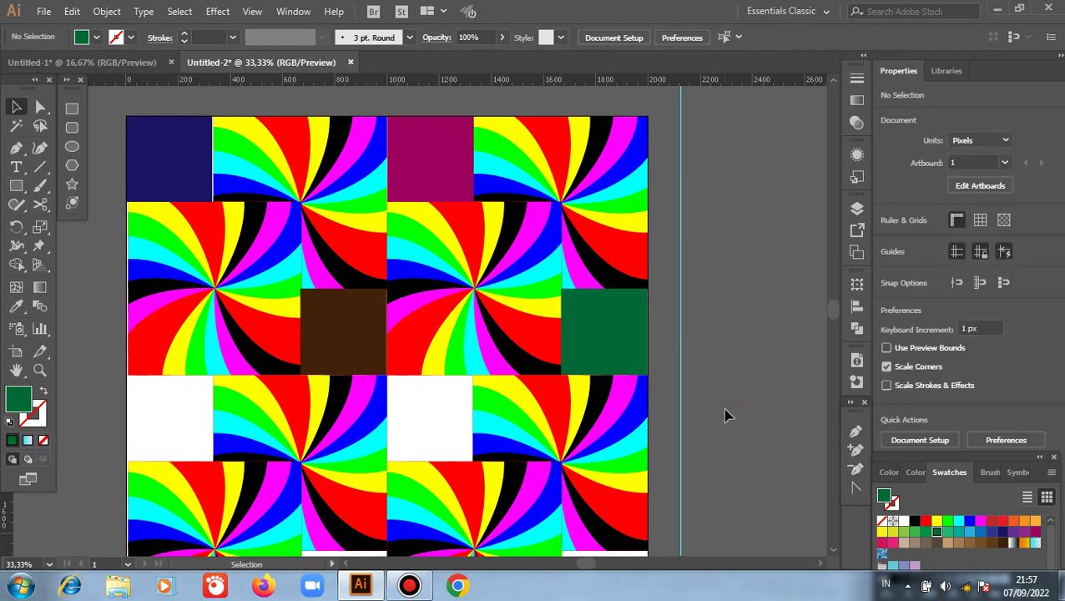
Duplicate the navy square straight down into the white gap at the left edge of the artboard's lower half and fill it with tan.
{"action": "scroll", "coordinate": [459, 341], "scroll_direction": "down", "scroll_amount": 1}
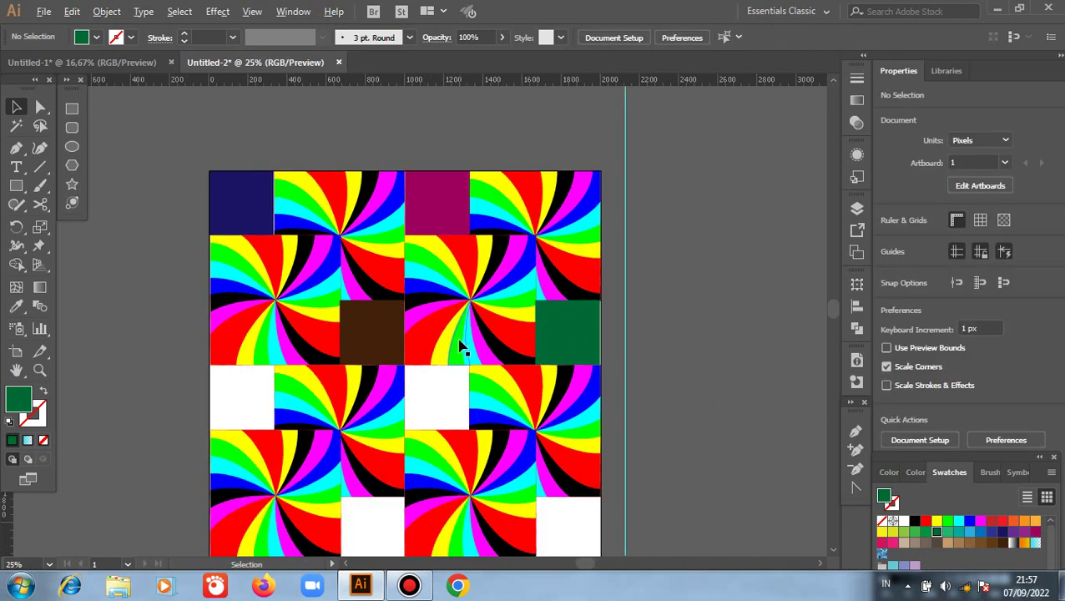
{"action": "scroll", "coordinate": [455, 370], "scroll_direction": "up", "scroll_amount": 2}
{"action": "scroll", "coordinate": [453, 371], "scroll_direction": "down", "scroll_amount": 3}
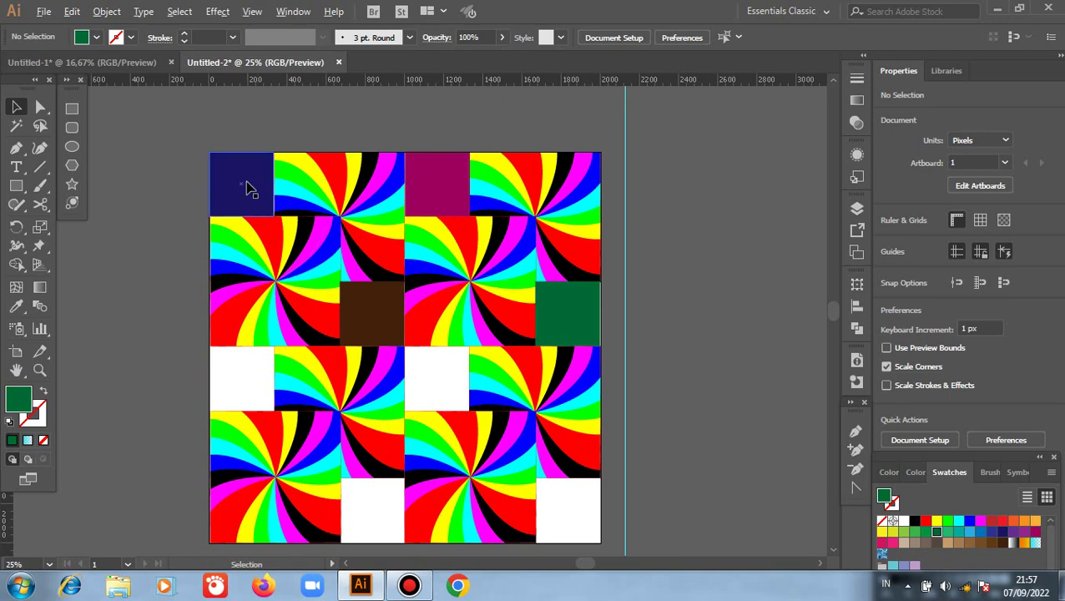
{"action": "left_click_drag", "start_coordinate": [246, 187], "coordinate": [247, 379]}
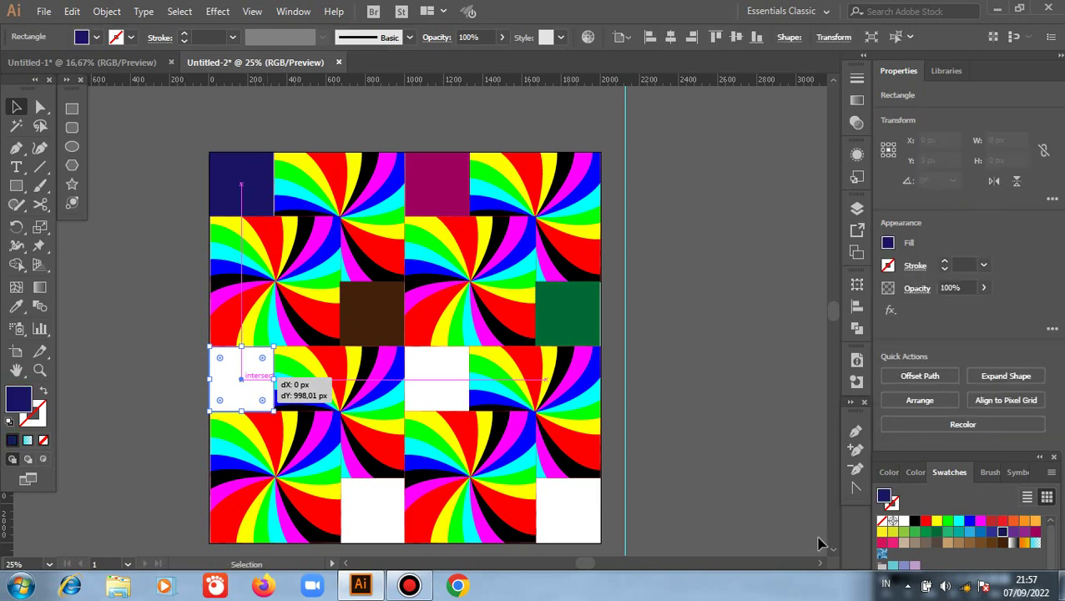
{"action": "left_click", "coordinate": [902, 541]}
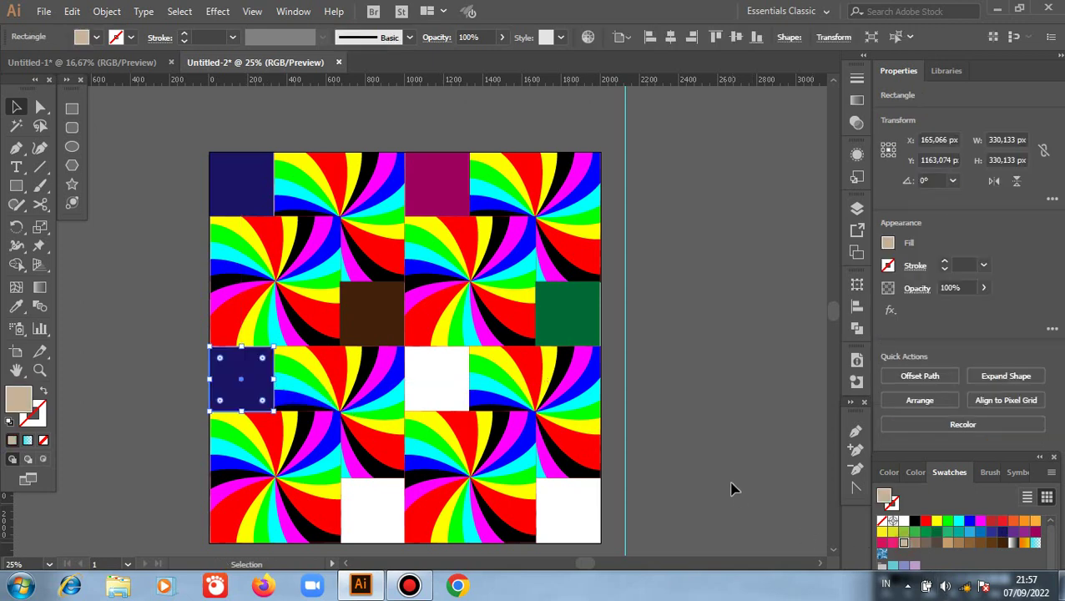
{"action": "left_click", "coordinate": [142, 401]}
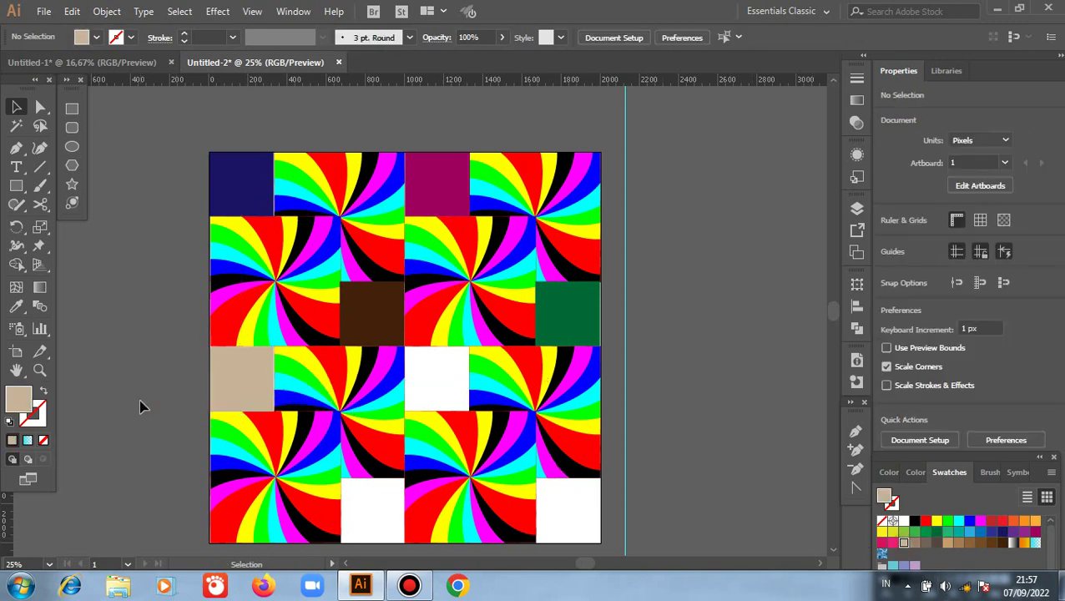
Duplicate the brown square into the white gap in the tan square's row and fill the copy with yellow-green.
{"action": "scroll", "coordinate": [140, 402], "scroll_direction": "down", "scroll_amount": 2}
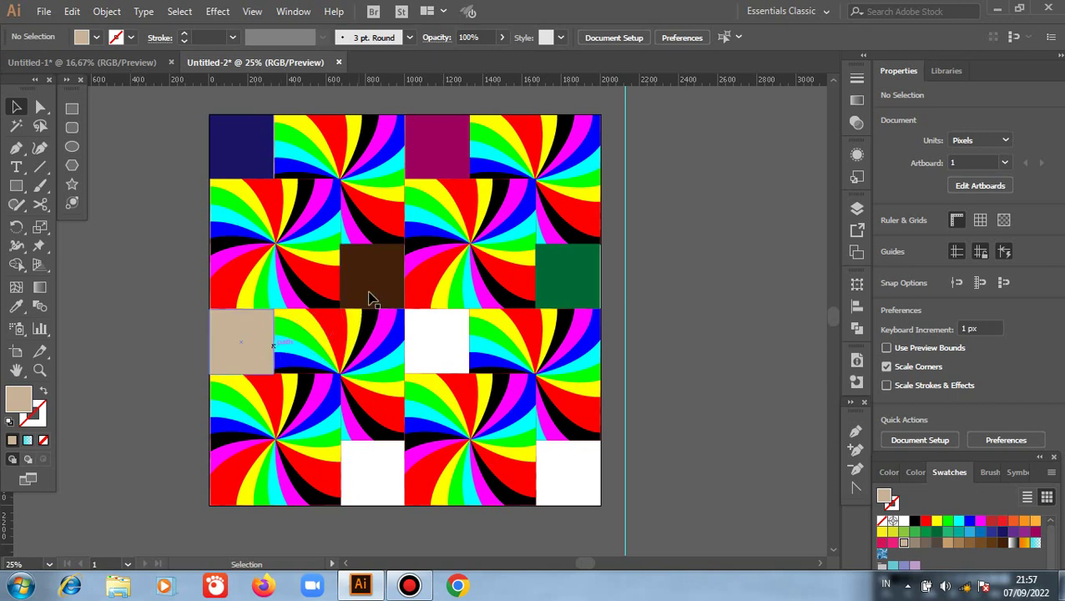
{"action": "left_click_drag", "start_coordinate": [373, 278], "coordinate": [441, 353]}
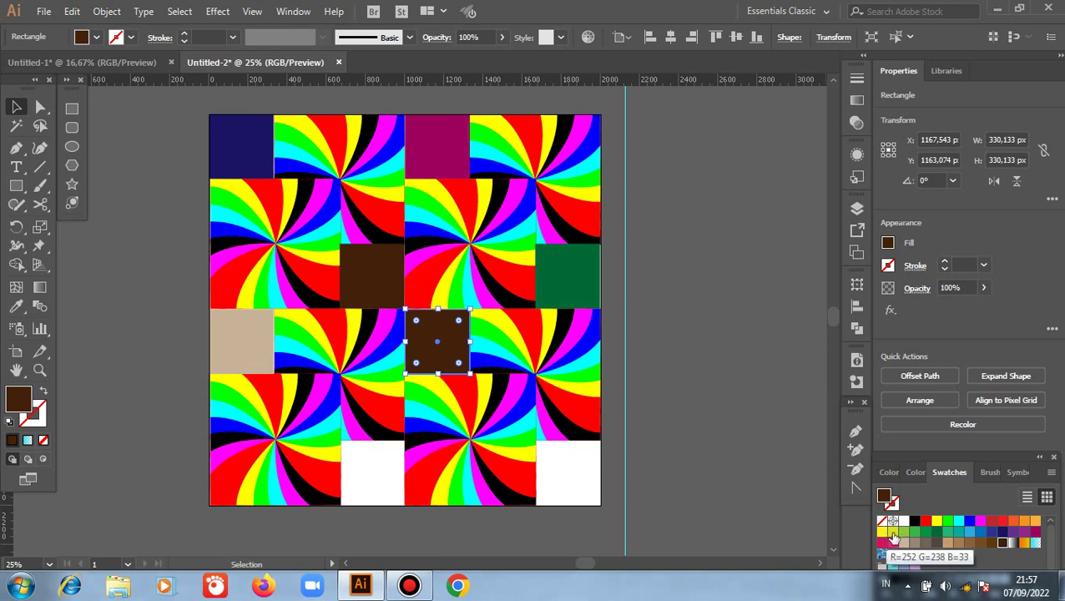
{"action": "left_click", "coordinate": [893, 532]}
{"action": "left_click", "coordinate": [702, 444]}
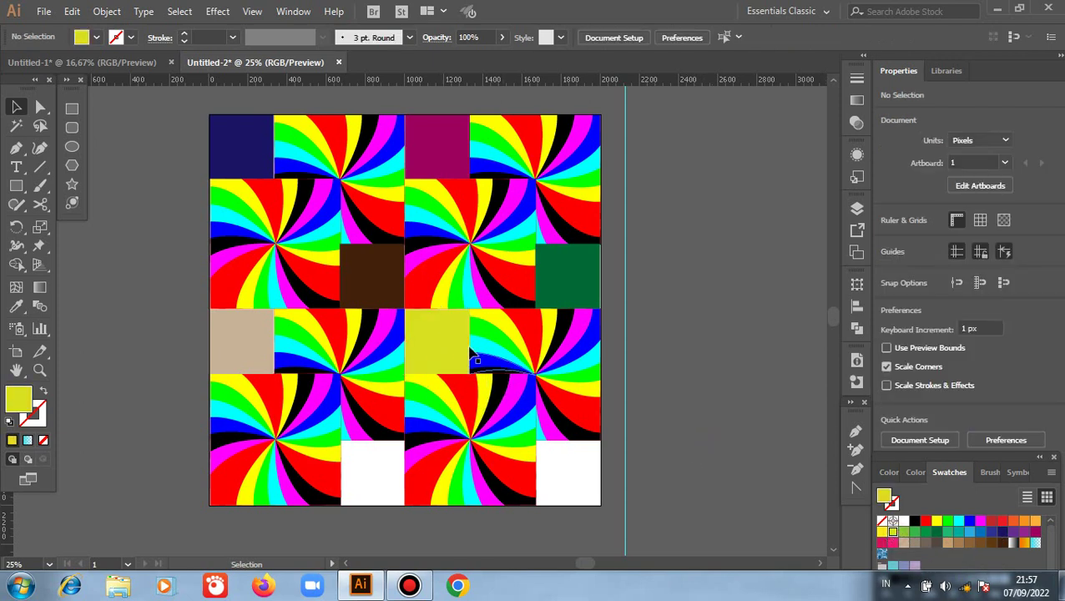
Duplicate the yellow-green square into the middle white gap along the artboard's bottom edge and fill the copy with red.
{"action": "left_click_drag", "start_coordinate": [431, 358], "coordinate": [373, 484]}
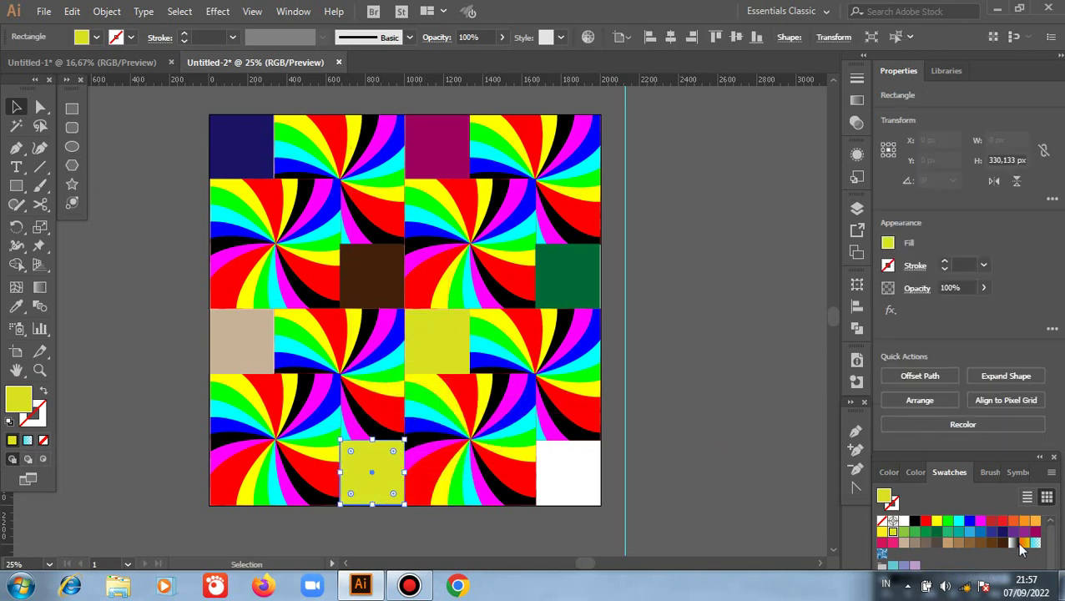
{"action": "left_click", "coordinate": [1004, 523]}
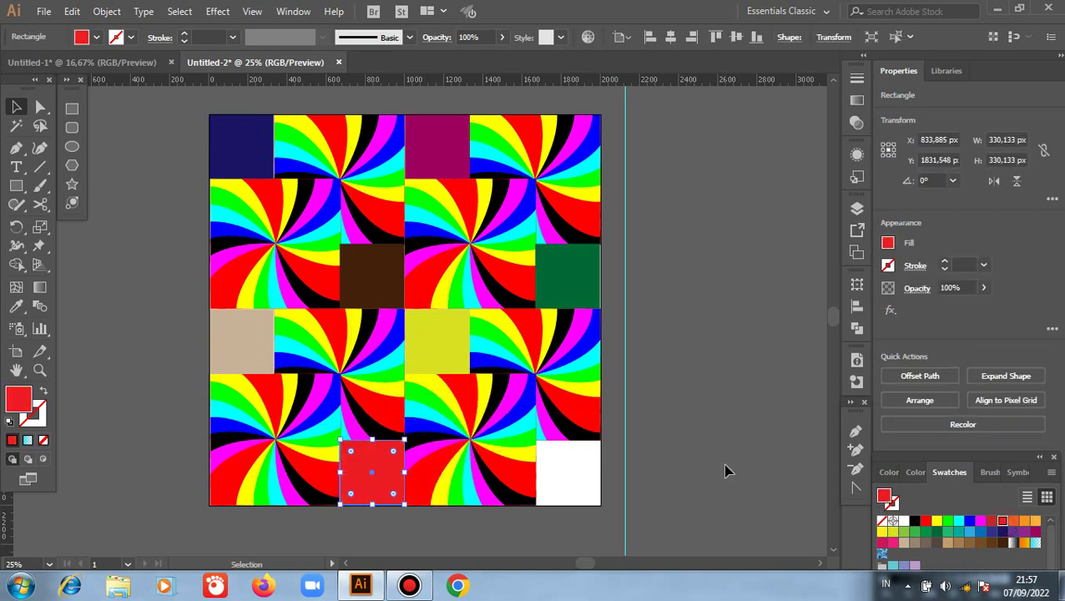
{"action": "left_click", "coordinate": [511, 478]}
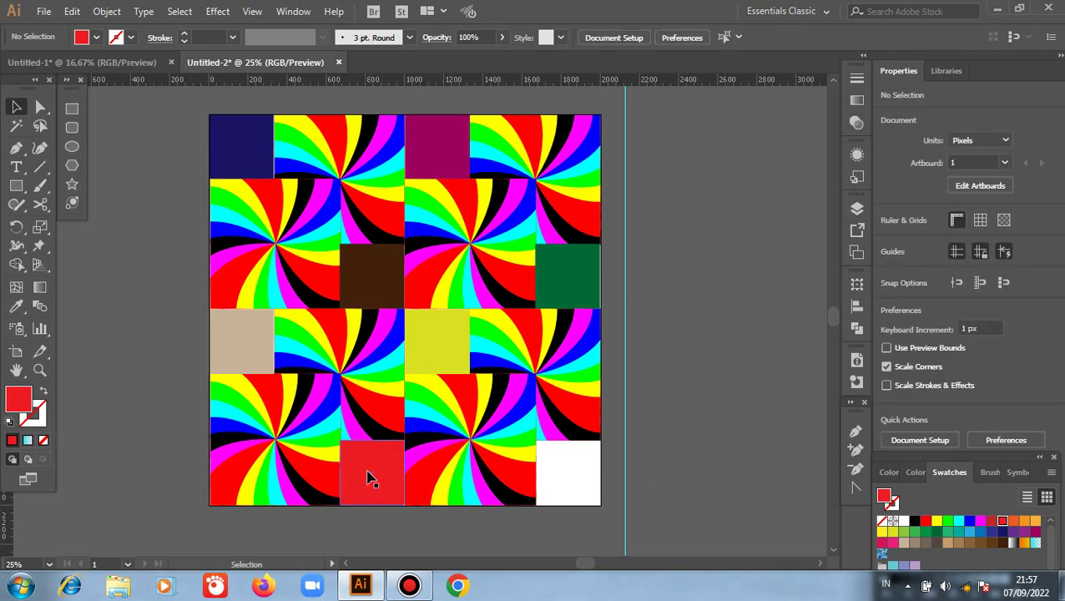
Duplicate the red square into the white gap in the artboard's lower-right corner and fill the copy with light blue.
{"action": "left_click_drag", "start_coordinate": [368, 478], "coordinate": [565, 481]}
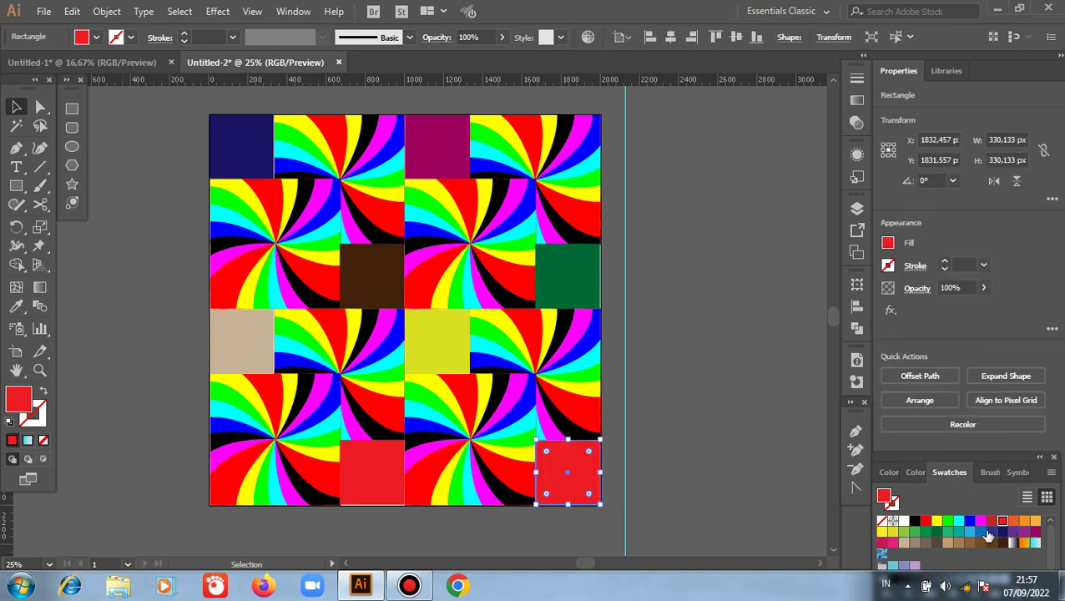
{"action": "left_click", "coordinate": [969, 532]}
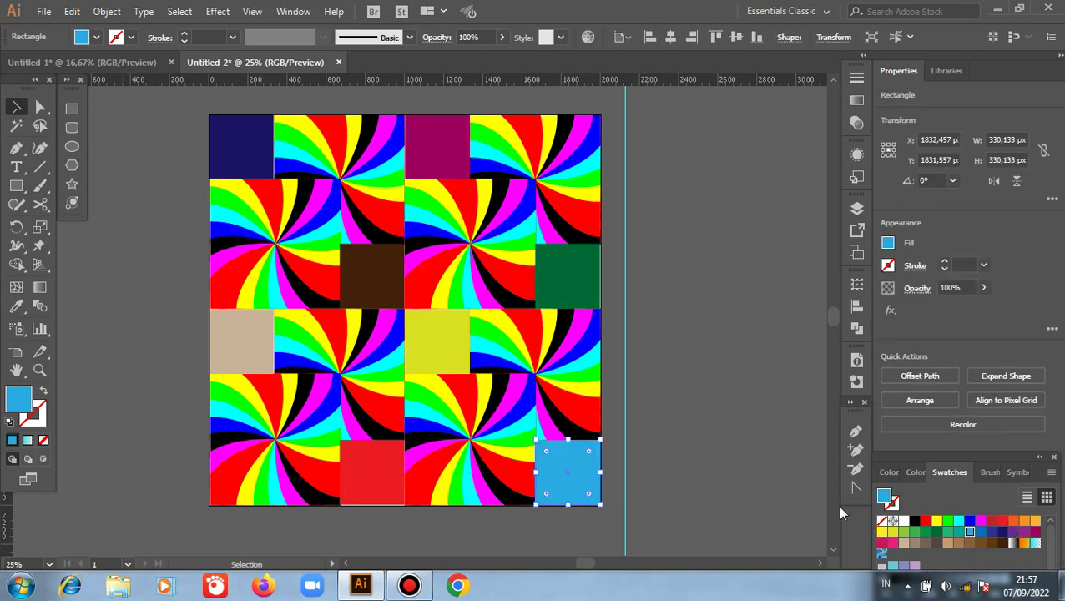
{"action": "left_click", "coordinate": [736, 485]}
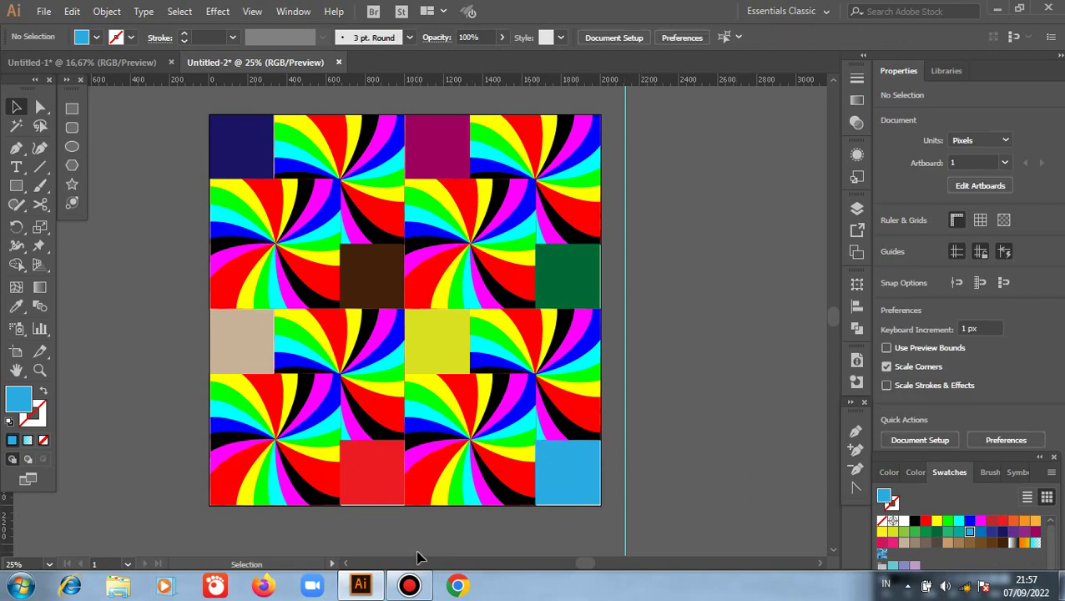
Delete the vertical guide just outside the artboard's right edge.
{"action": "scroll", "coordinate": [413, 328], "scroll_direction": "down", "scroll_amount": 1}
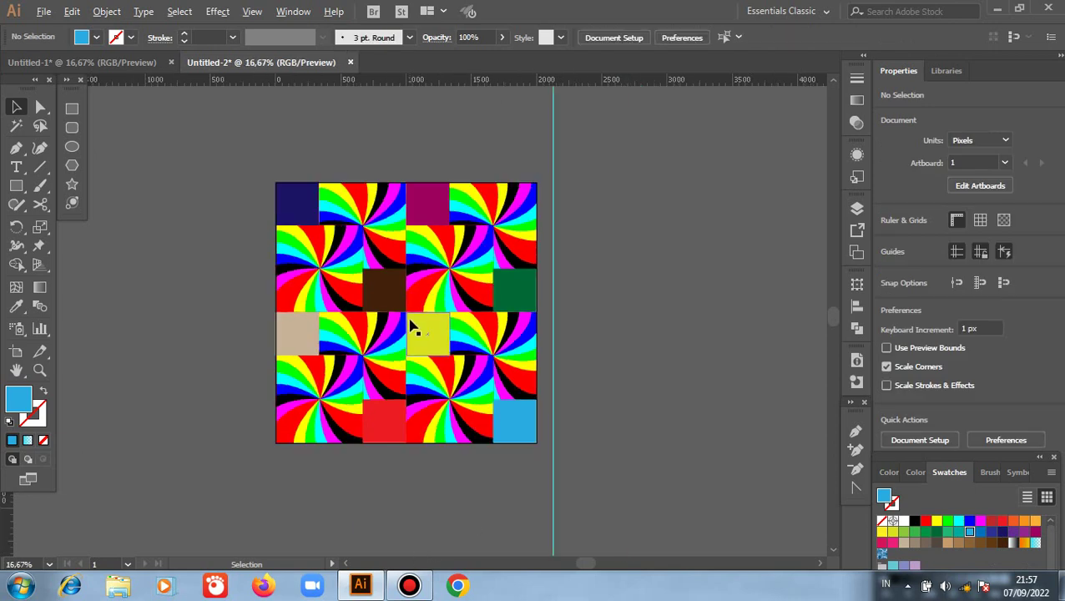
{"action": "left_click_drag", "start_coordinate": [519, 134], "coordinate": [584, 164]}
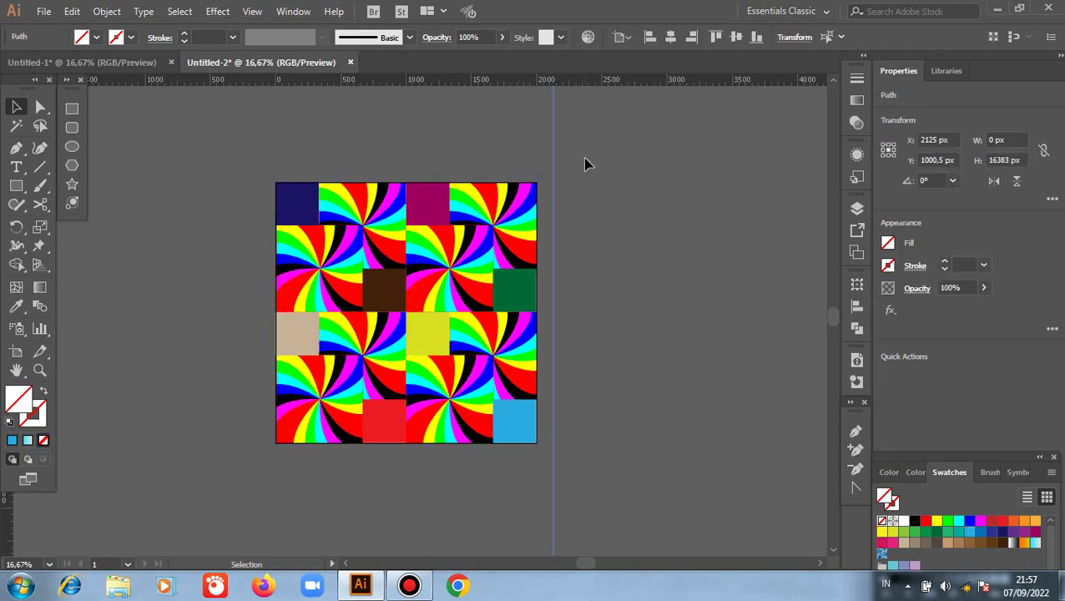
{"action": "left_click", "coordinate": [584, 163]}
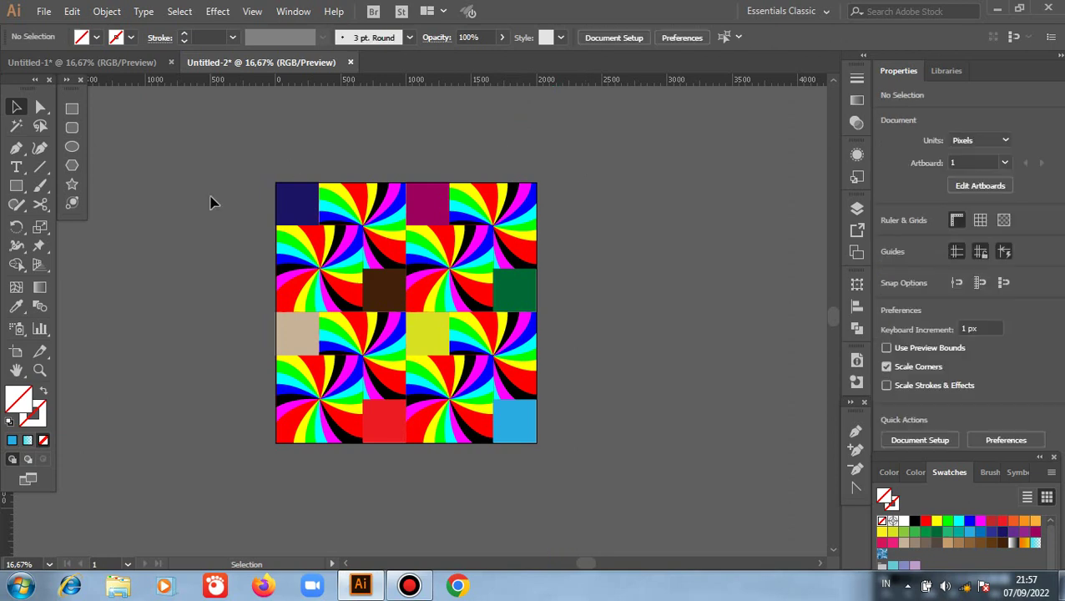
{"action": "scroll", "coordinate": [308, 195], "scroll_direction": "up", "scroll_amount": 2}
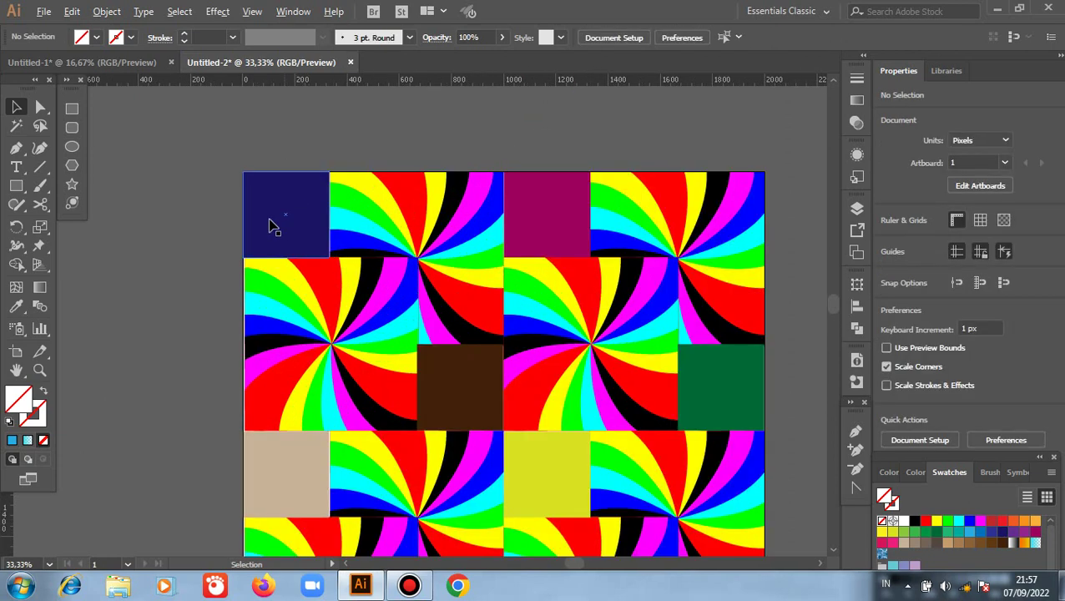
Widen the navy square to about 335.5 px so it closes the white gap beside the neighbouring swirl.
{"action": "scroll", "coordinate": [291, 231], "scroll_direction": "up", "scroll_amount": 1}
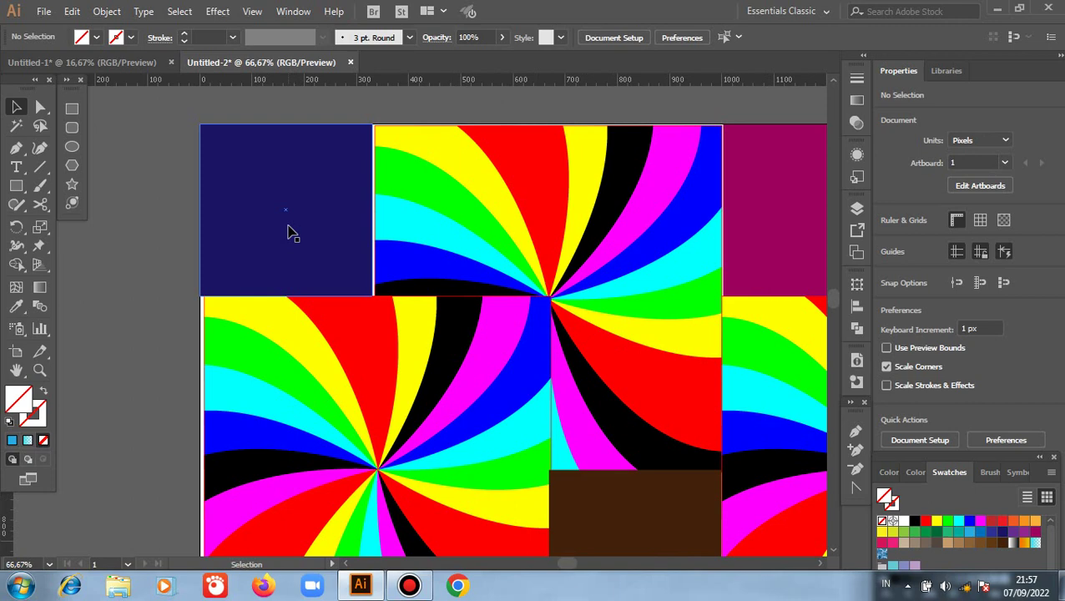
{"action": "left_click", "coordinate": [359, 237]}
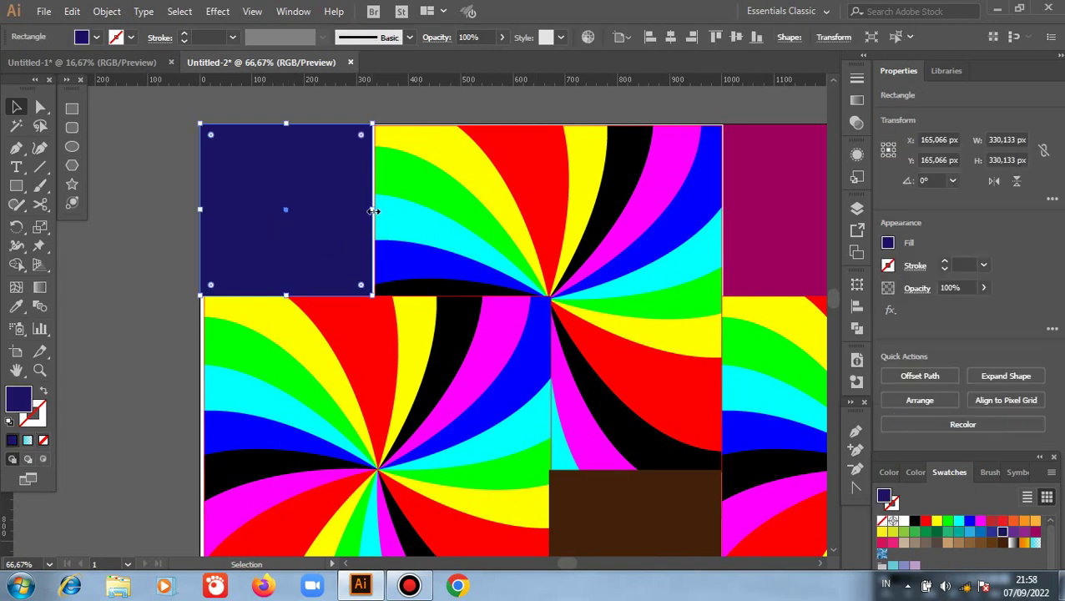
{"action": "left_click_drag", "start_coordinate": [374, 210], "coordinate": [378, 211]}
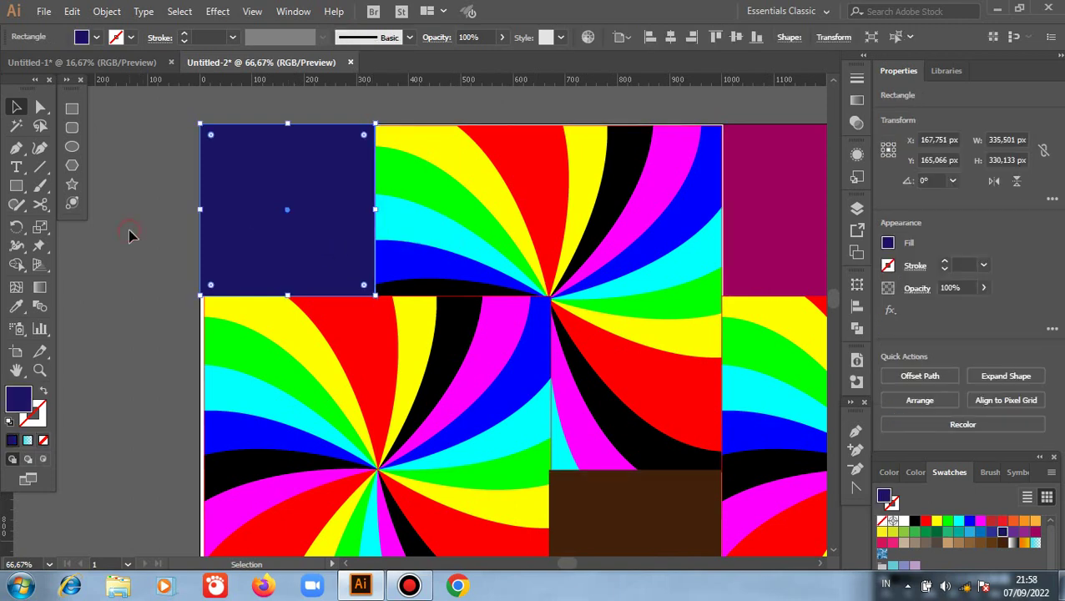
{"action": "left_click", "coordinate": [131, 234]}
{"action": "scroll", "coordinate": [221, 248], "scroll_direction": "down", "scroll_amount": 1}
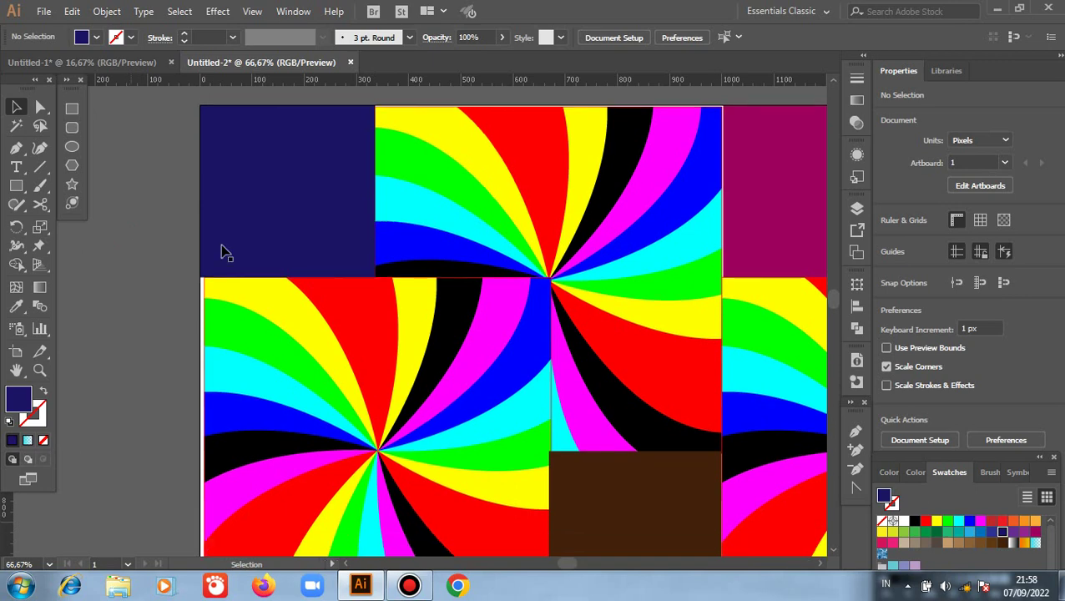
Stretch the upper-left swirl group's outer side to the artboard's left edge to cover the white strip.
{"action": "scroll", "coordinate": [253, 260], "scroll_direction": "down", "scroll_amount": 2}
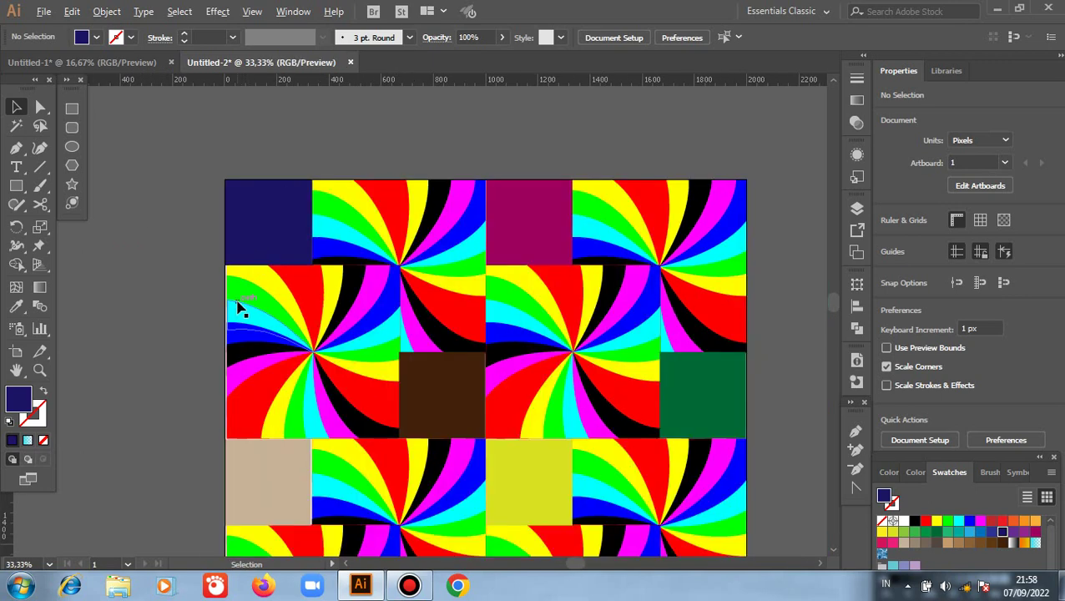
{"action": "mouse_move", "coordinate": [239, 386]}
{"action": "left_mouse_down"}
{"action": "mouse_move", "coordinate": [249, 393]}
{"action": "mouse_move", "coordinate": [240, 387]}
{"action": "left_mouse_up"}
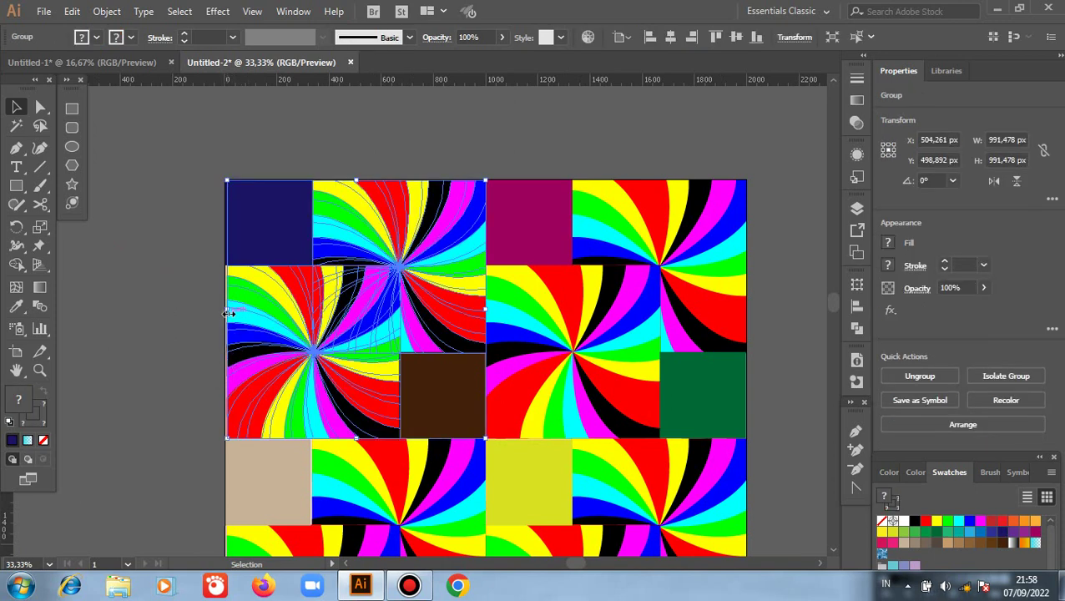
{"action": "left_click_drag", "start_coordinate": [226, 312], "coordinate": [225, 311]}
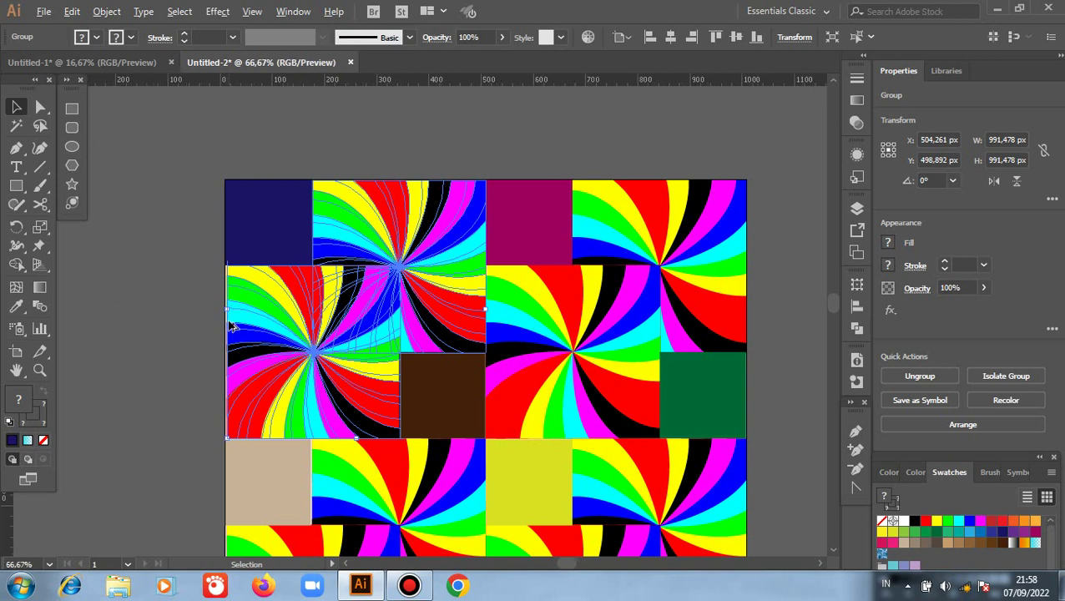
{"action": "scroll", "coordinate": [231, 326], "scroll_direction": "up", "scroll_amount": 2}
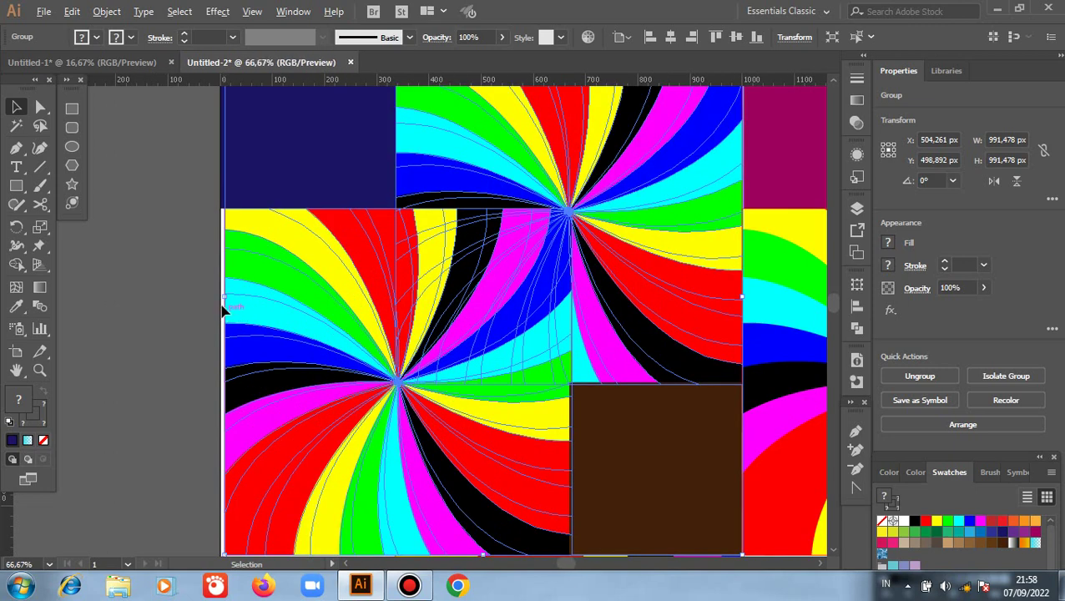
{"action": "left_click_drag", "start_coordinate": [226, 297], "coordinate": [220, 296]}
{"action": "left_click", "coordinate": [150, 306]}
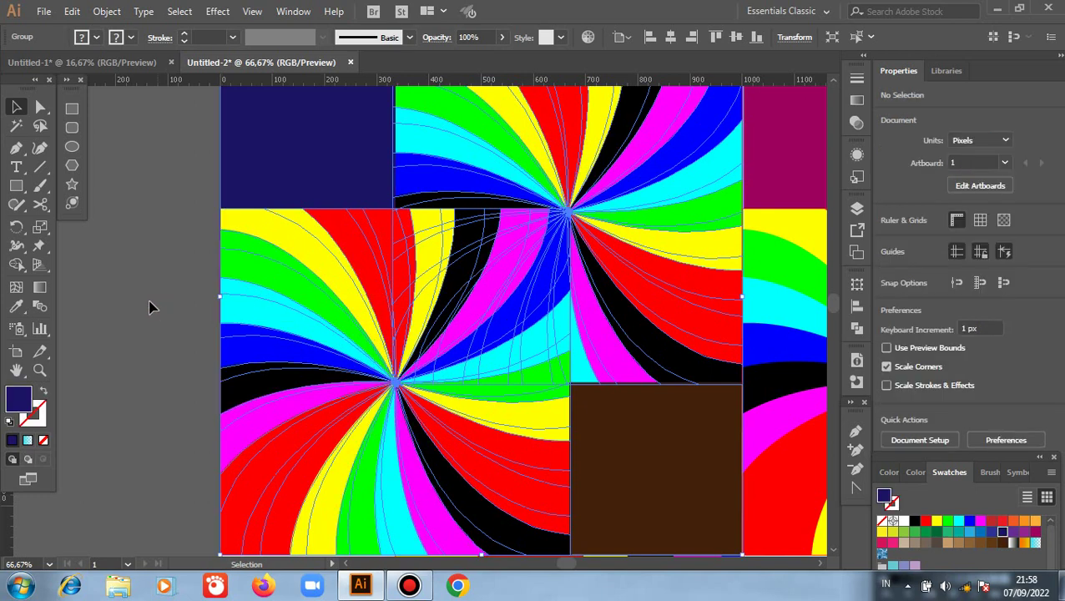
{"action": "scroll", "coordinate": [381, 345], "scroll_direction": "down", "scroll_amount": 1}
{"action": "scroll", "coordinate": [413, 340], "scroll_direction": "down", "scroll_amount": 1}
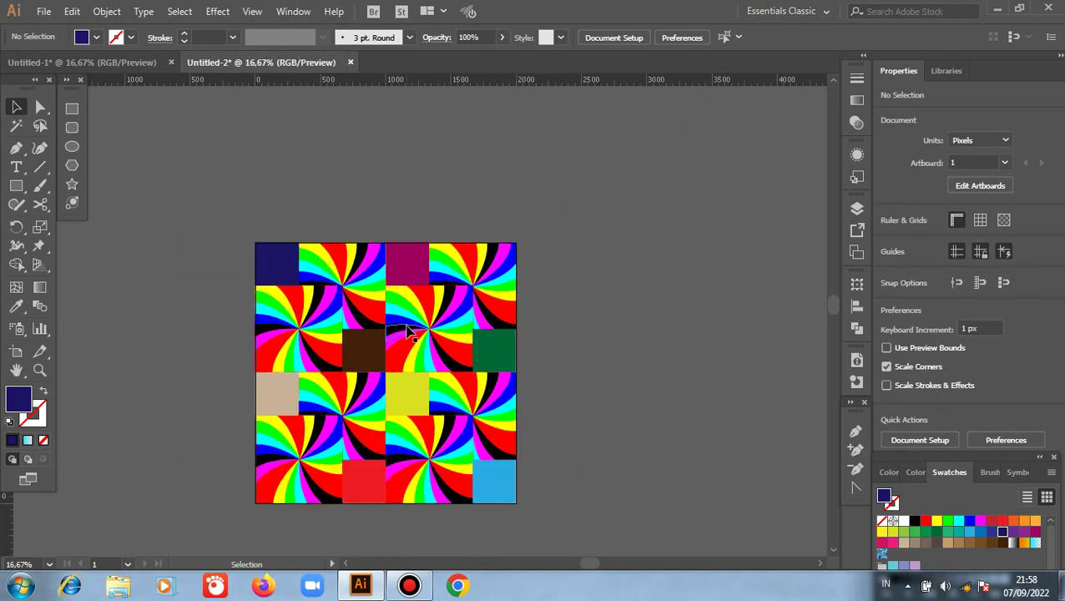
Widen the dark green square to about 332.6 px so its outer side meets the artboard's right edge.
{"action": "scroll", "coordinate": [502, 321], "scroll_direction": "up", "scroll_amount": 1}
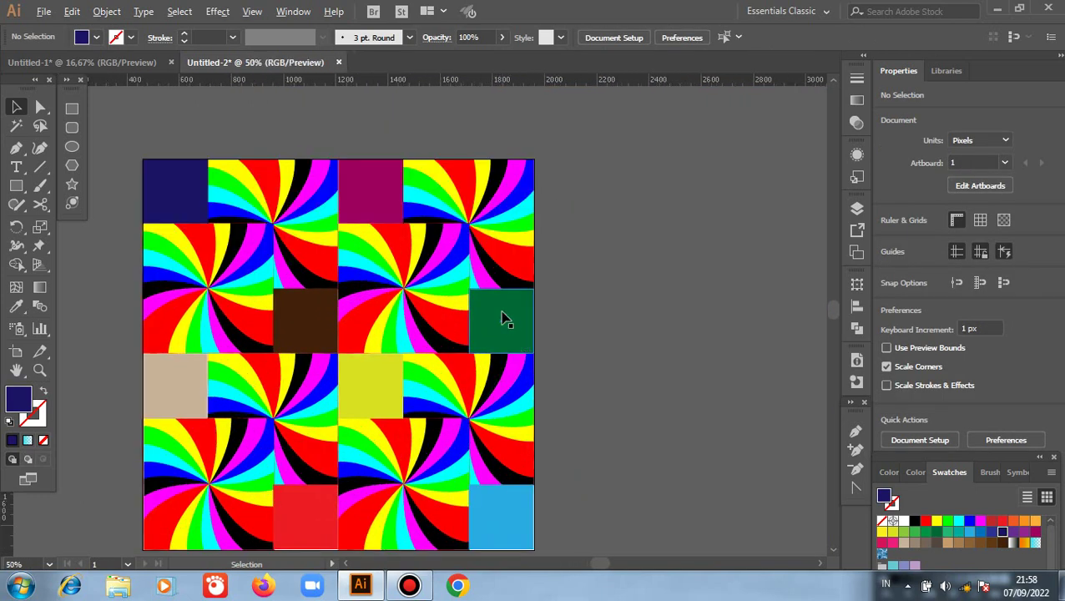
{"action": "scroll", "coordinate": [502, 316], "scroll_direction": "up", "scroll_amount": 2}
{"action": "left_click", "coordinate": [564, 343]}
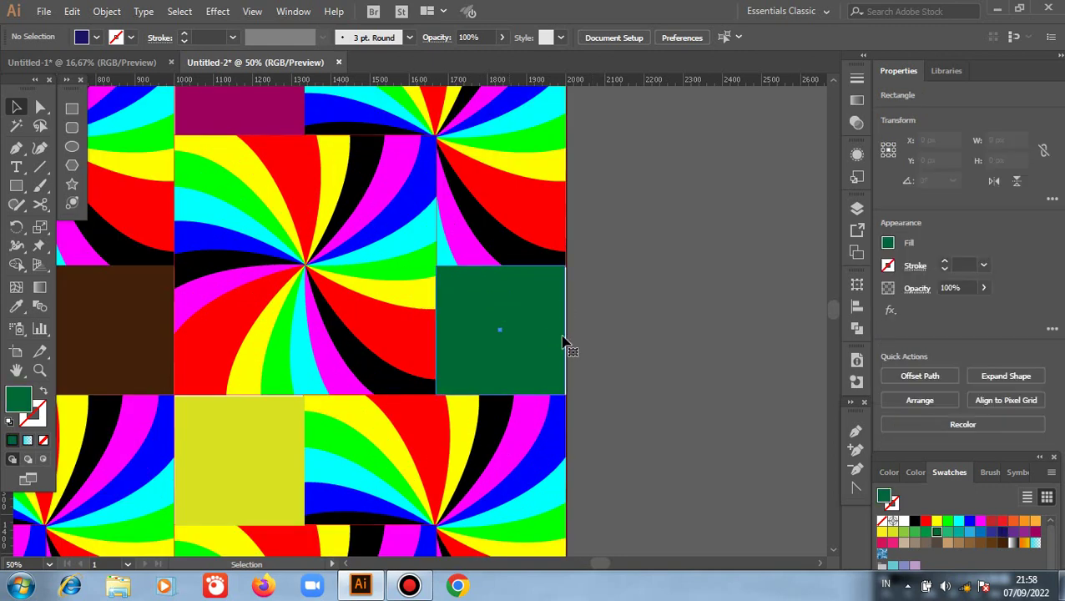
{"action": "left_click_drag", "start_coordinate": [565, 330], "coordinate": [571, 332]}
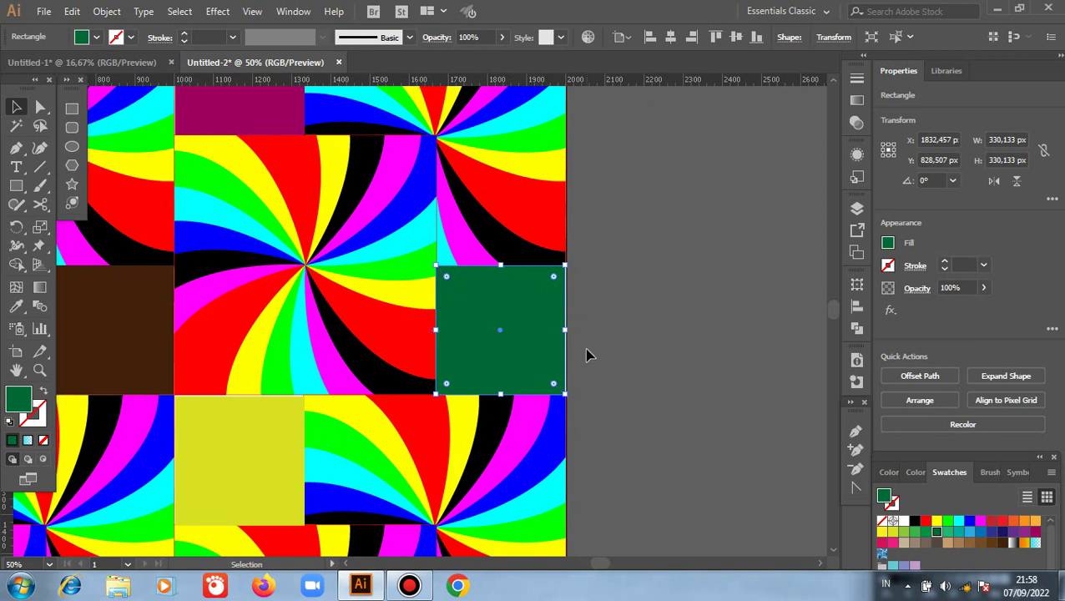
{"action": "scroll", "coordinate": [571, 350], "scroll_direction": "up", "scroll_amount": 6}
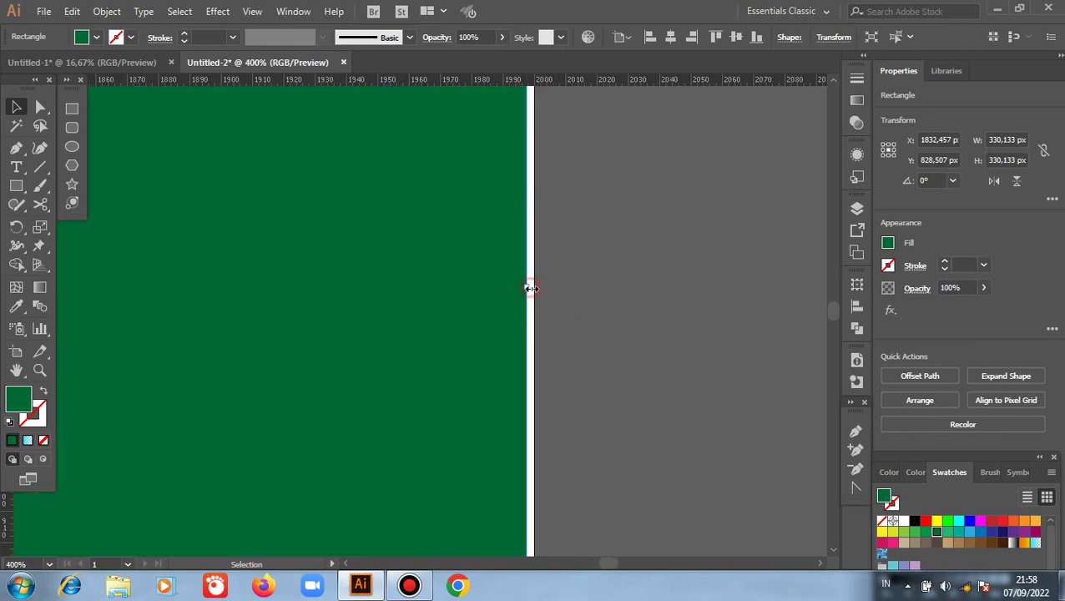
{"action": "left_click_drag", "start_coordinate": [531, 288], "coordinate": [534, 288]}
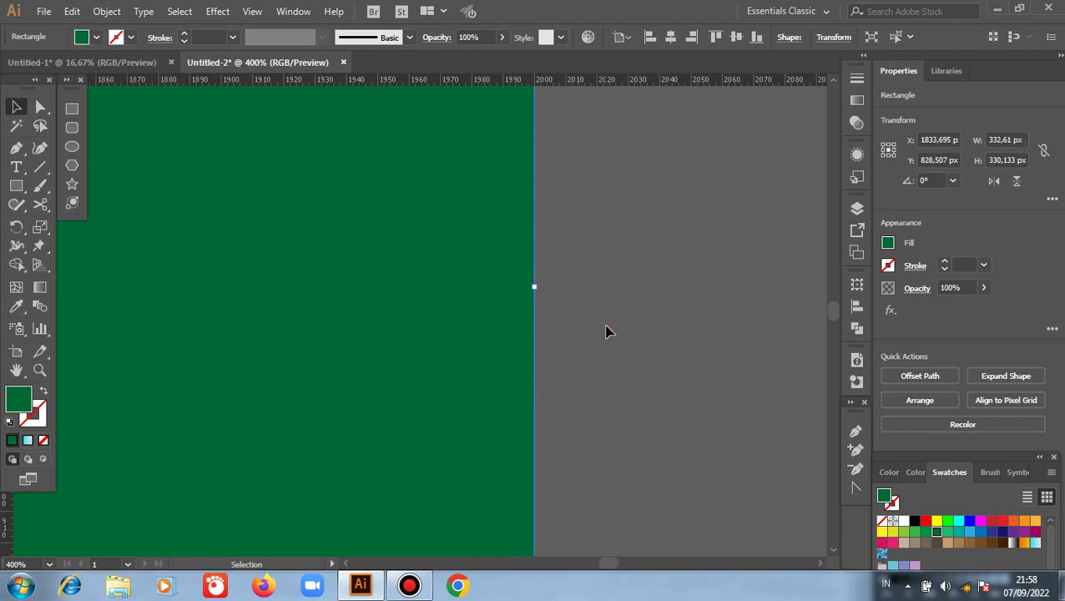
{"action": "left_click", "coordinate": [607, 332]}
{"action": "scroll", "coordinate": [605, 331], "scroll_direction": "down", "scroll_amount": 7}
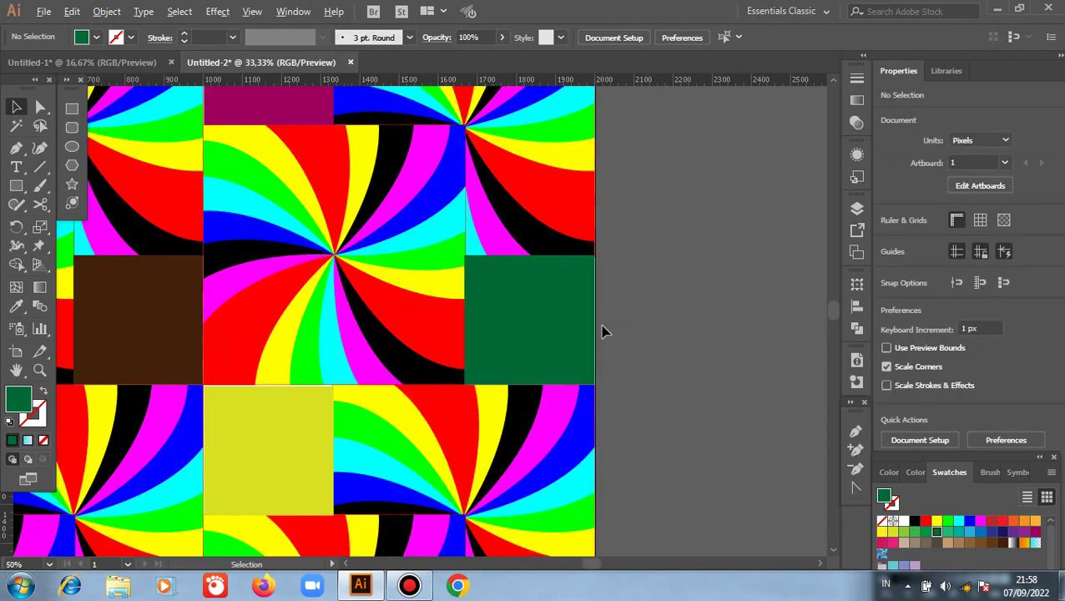
Extend the red square downward to the artboard's bottom edge to cover the thin white strip.
{"action": "scroll", "coordinate": [601, 328], "scroll_direction": "down", "scroll_amount": 2}
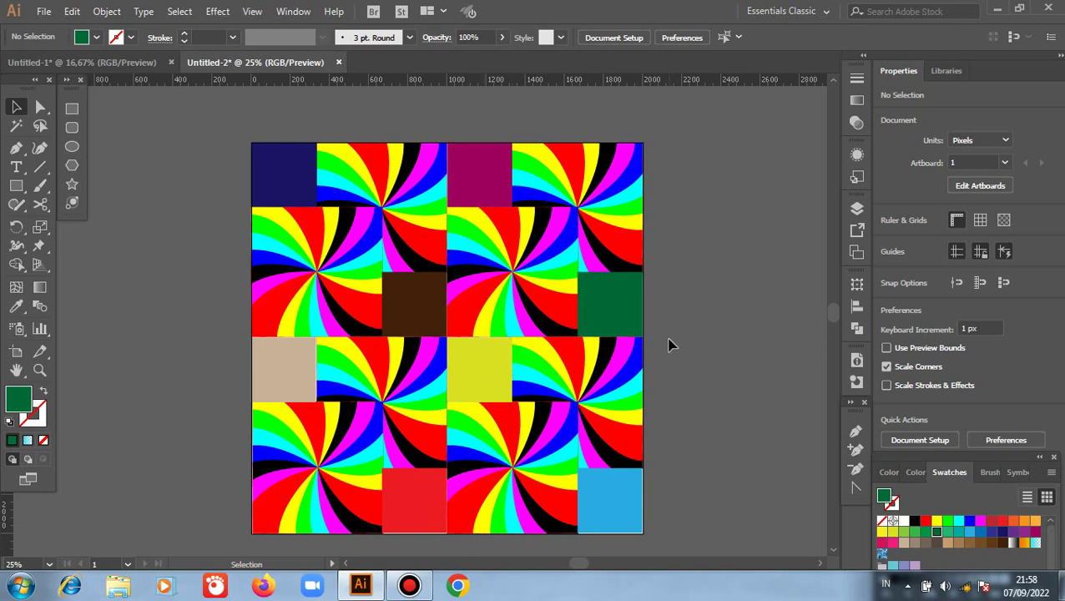
{"action": "scroll", "coordinate": [659, 351], "scroll_direction": "down", "scroll_amount": 1}
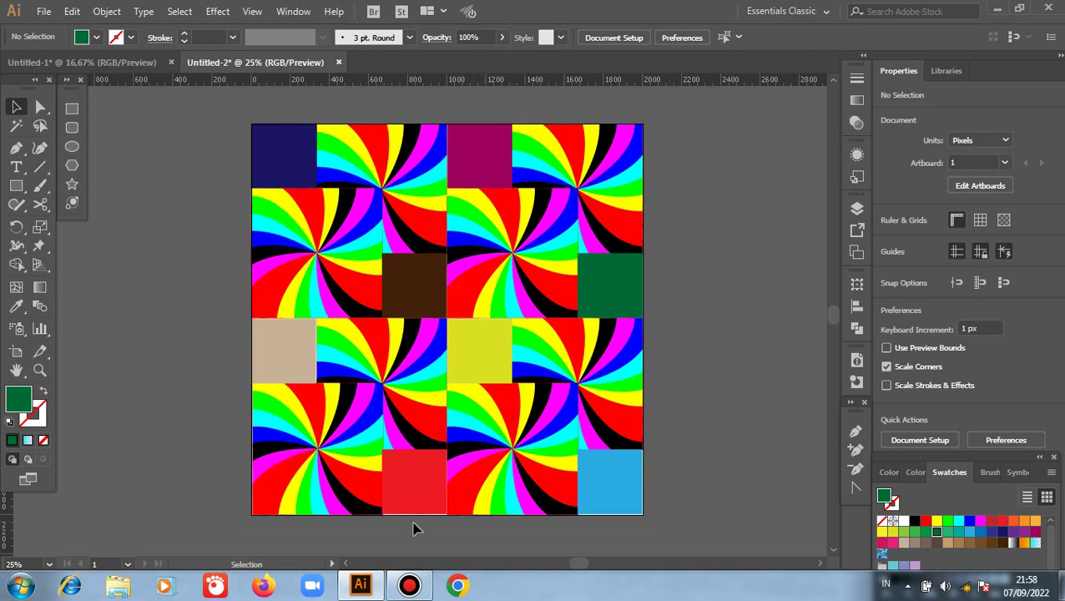
{"action": "scroll", "coordinate": [428, 551], "scroll_direction": "up", "scroll_amount": 1}
{"action": "scroll", "coordinate": [429, 536], "scroll_direction": "up", "scroll_amount": 2}
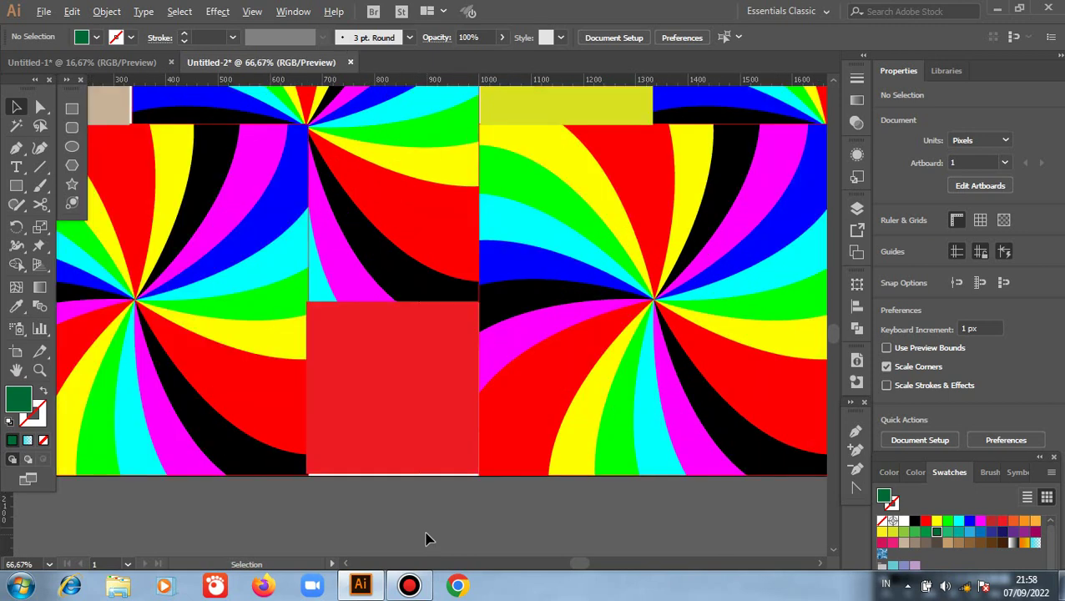
{"action": "left_click", "coordinate": [392, 472]}
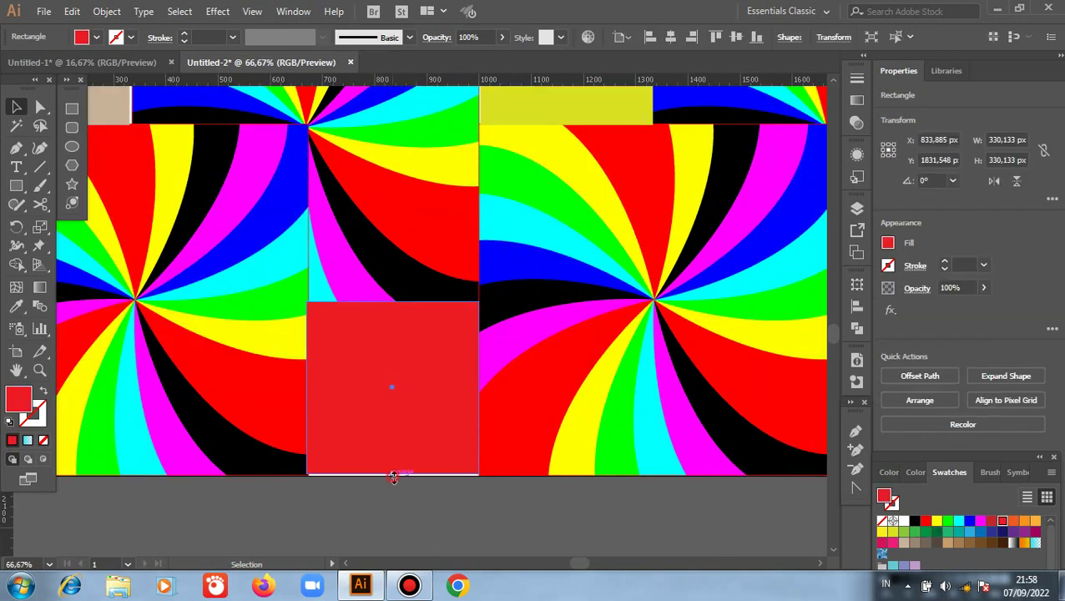
{"action": "left_click_drag", "start_coordinate": [393, 474], "coordinate": [392, 476]}
{"action": "left_click", "coordinate": [392, 509]}
Extend the light blue corner square downward to the artboard's bottom edge, making it about 333.5 px high.
{"action": "scroll", "coordinate": [316, 482], "scroll_direction": "right", "scroll_amount": 5}
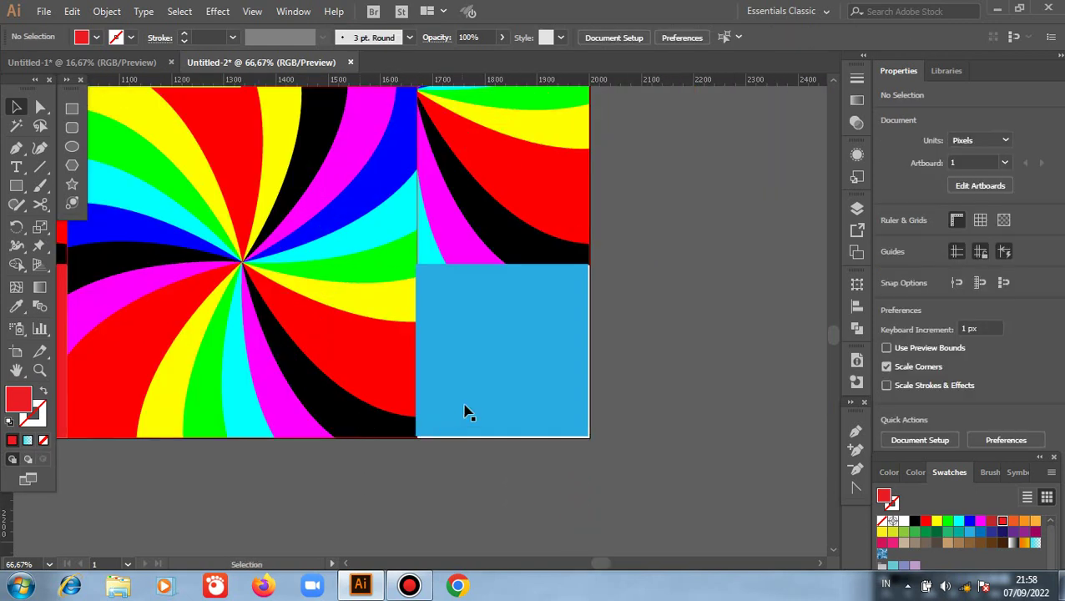
{"action": "left_click", "coordinate": [508, 427]}
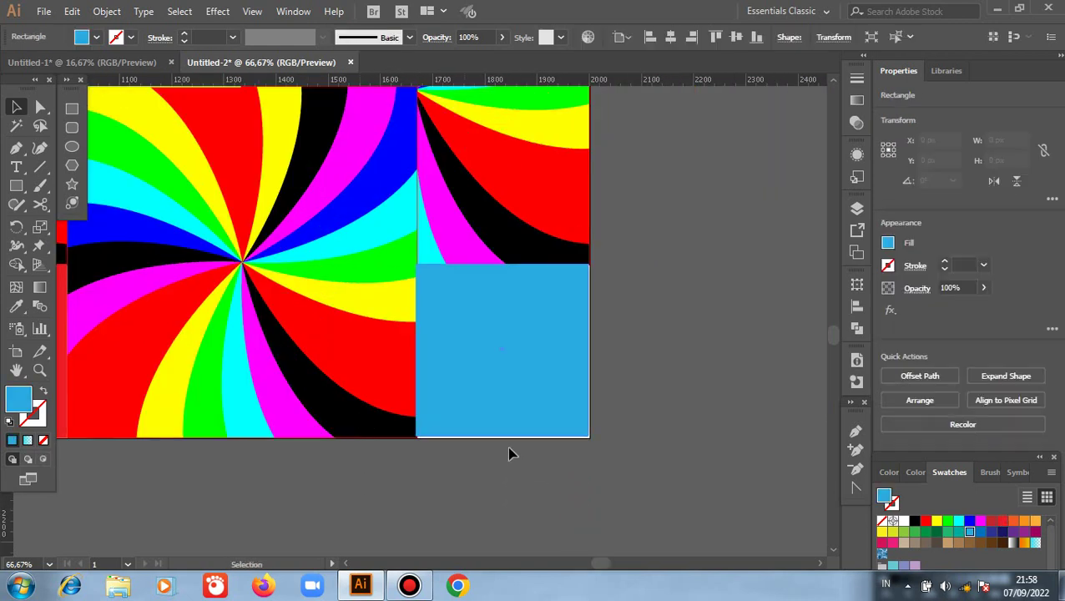
{"action": "left_click_drag", "start_coordinate": [504, 440], "coordinate": [504, 440]}
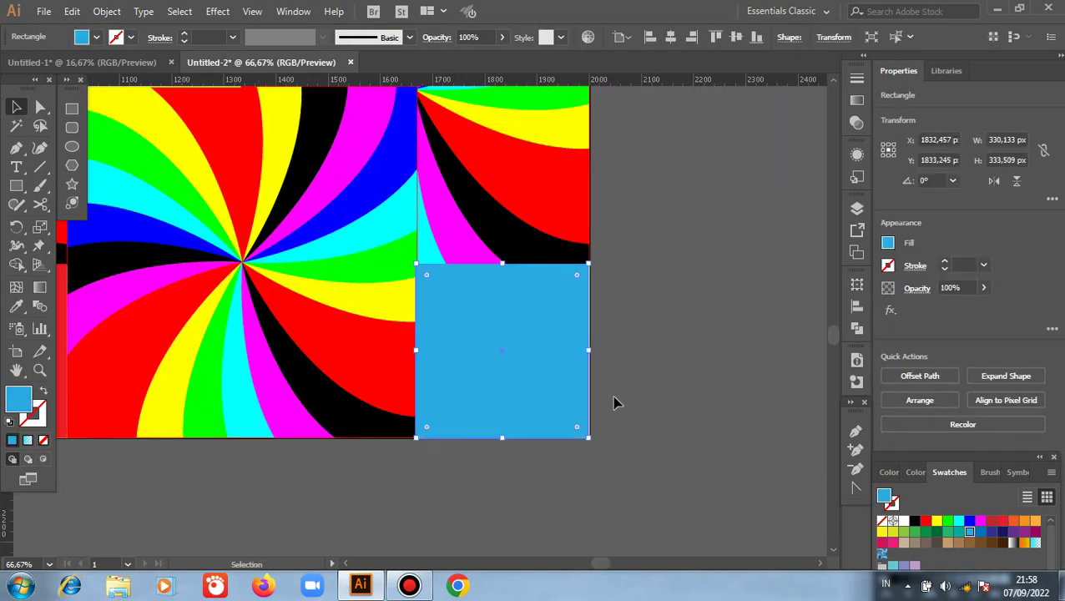
{"action": "left_click", "coordinate": [651, 382]}
Examine the whole pattern on the artboard for remaining white gaps.
{"action": "key", "text": "ctrl+minus"}
{"action": "key", "text": "ctrl+minus"}
{"action": "key", "text": "ctrl+minus"}
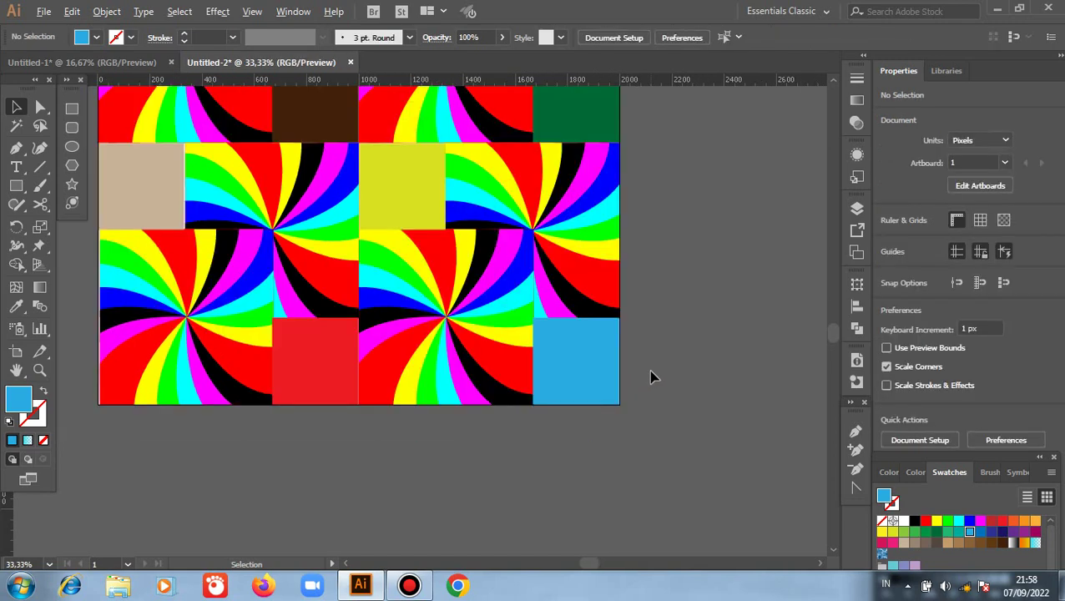
{"action": "key", "text": "ctrl+minus"}
{"action": "key", "text": "ctrl+minus"}
{"action": "scroll", "coordinate": [440, 407], "scroll_direction": "up", "scroll_amount": 2}
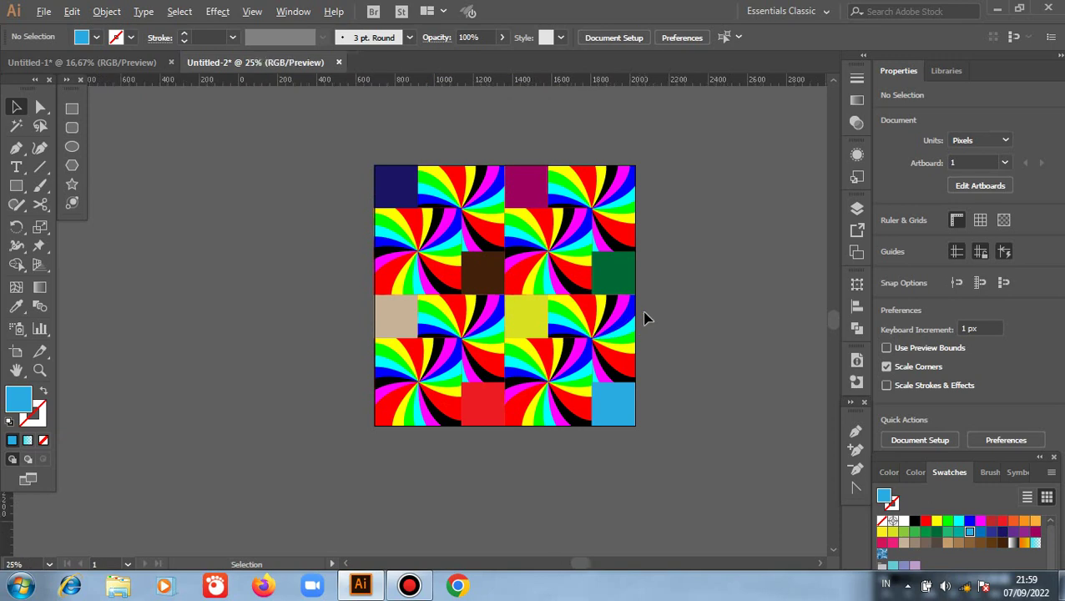
{"action": "scroll", "coordinate": [646, 318], "scroll_direction": "up", "scroll_amount": 1}
{"action": "scroll", "coordinate": [643, 318], "scroll_direction": "up", "scroll_amount": 1}
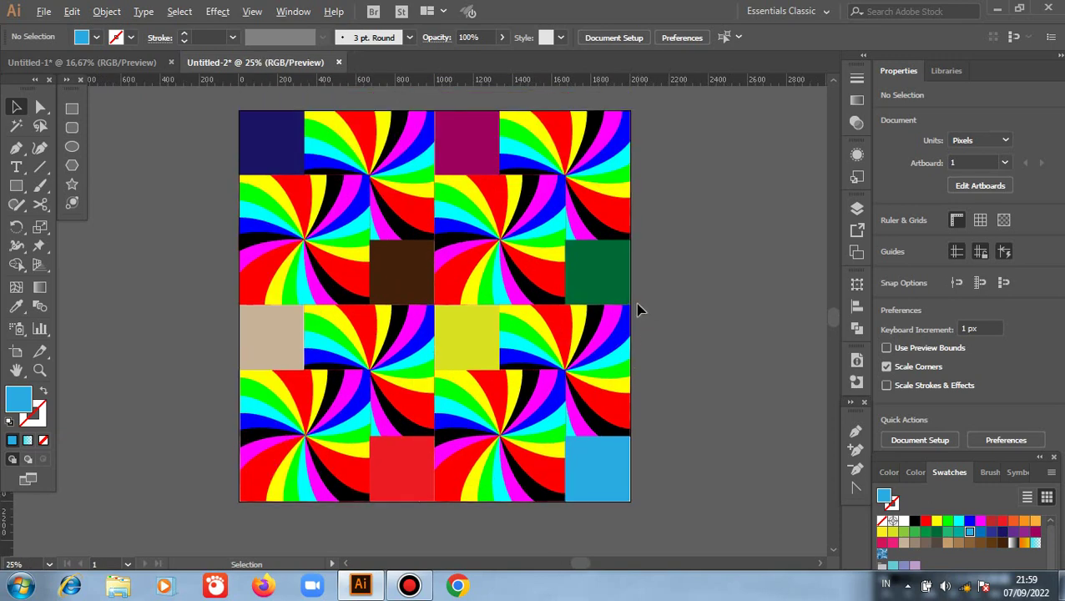
{"action": "scroll", "coordinate": [637, 310], "scroll_direction": "up", "scroll_amount": 1}
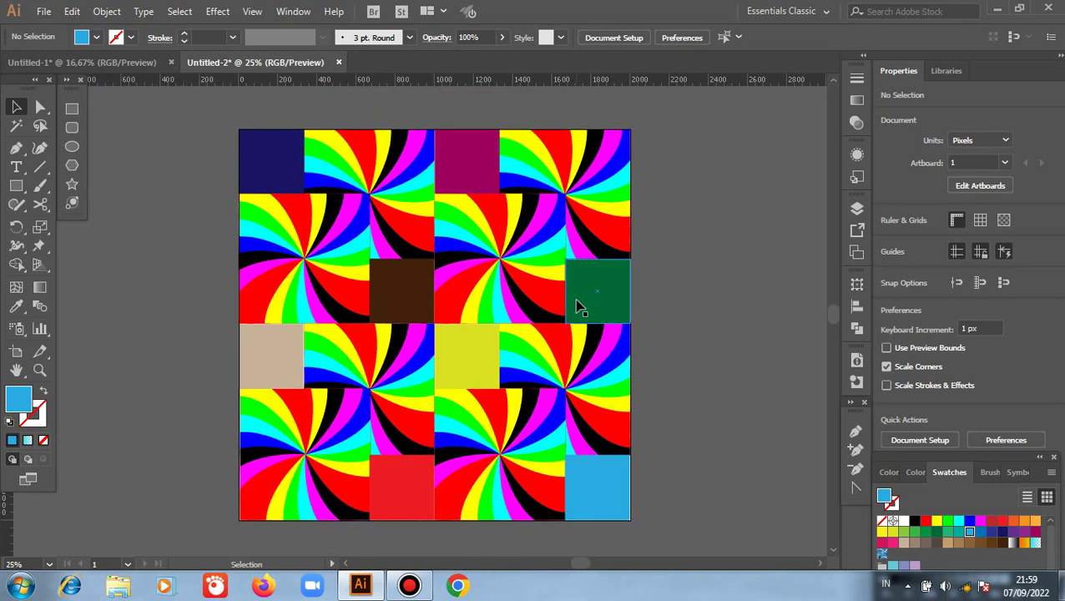